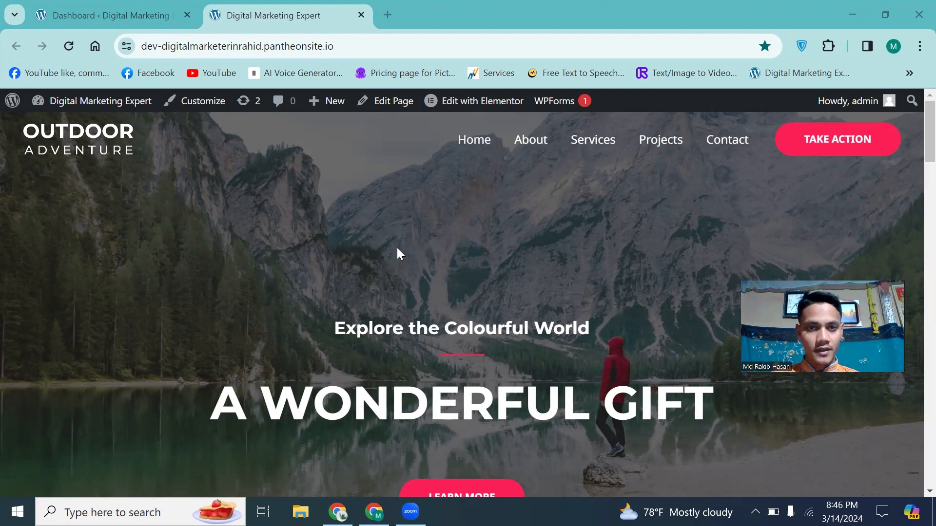
# Look over the site's home page and the Our Mission section of its About page.
pyautogui.scroll(-5, 404, 247)
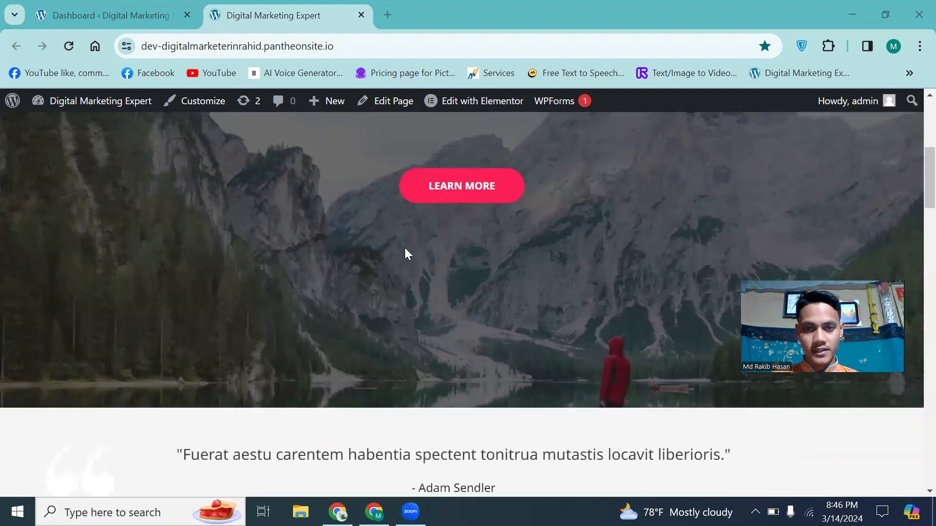
pyautogui.scroll(4, 404, 248)
pyautogui.scroll(1, 404, 247)
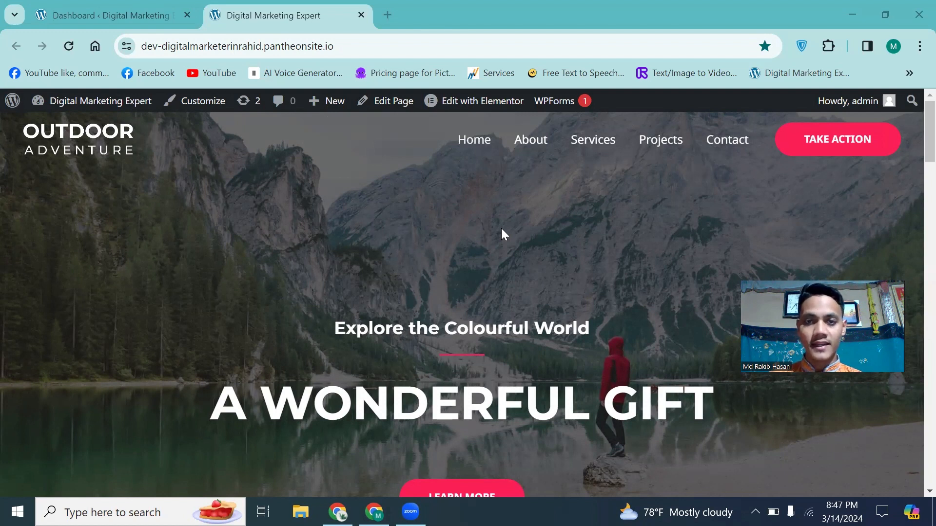
pyautogui.click(532, 143)
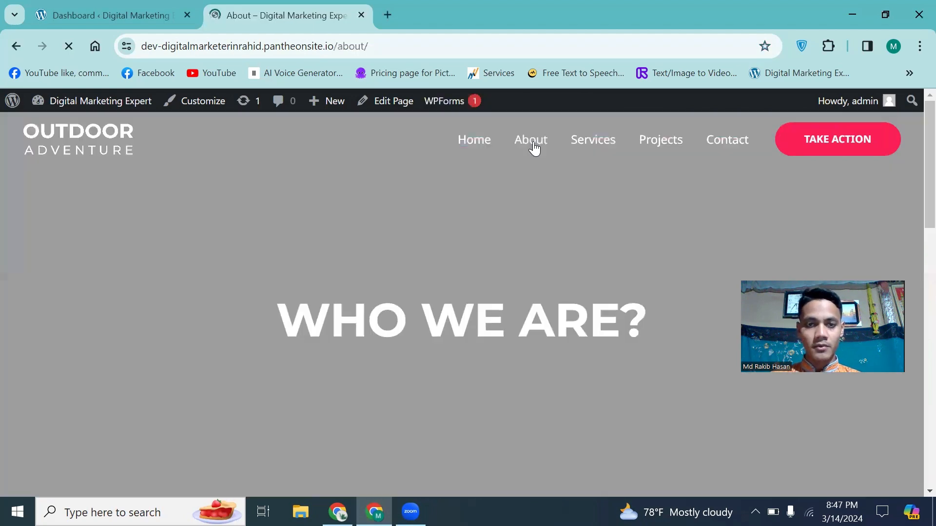
pyautogui.scroll(-15, 455, 215)
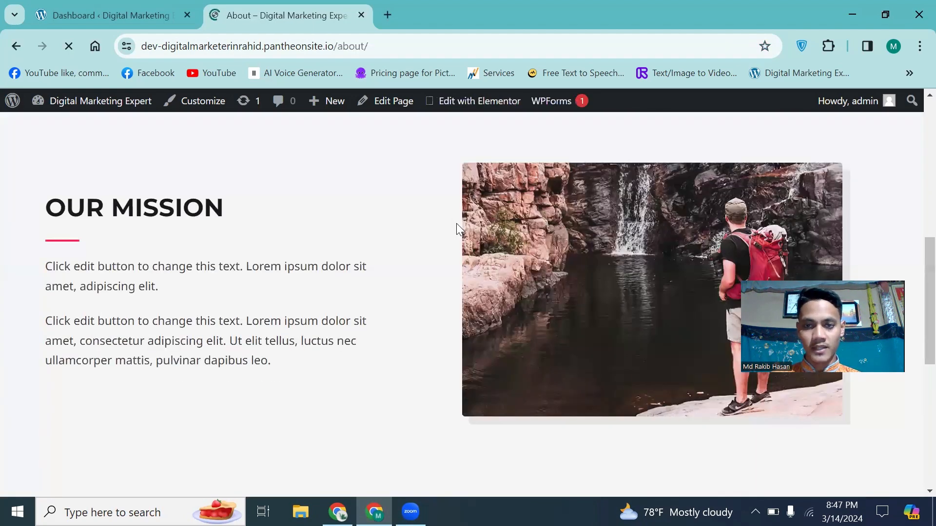
pyautogui.scroll(10, 457, 223)
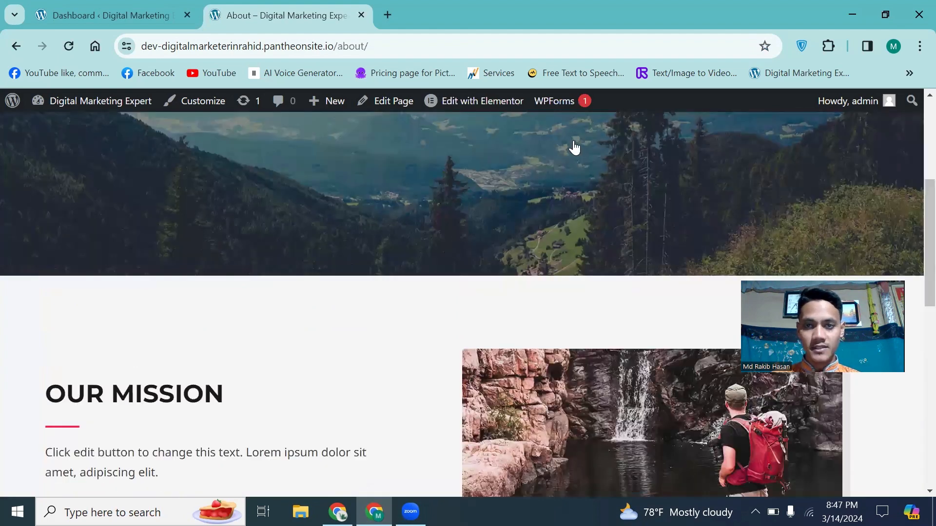
pyautogui.scroll(5, 596, 137)
# Review the trips and sports listed on the Services page and return to the site's home page.
pyautogui.click(596, 140)
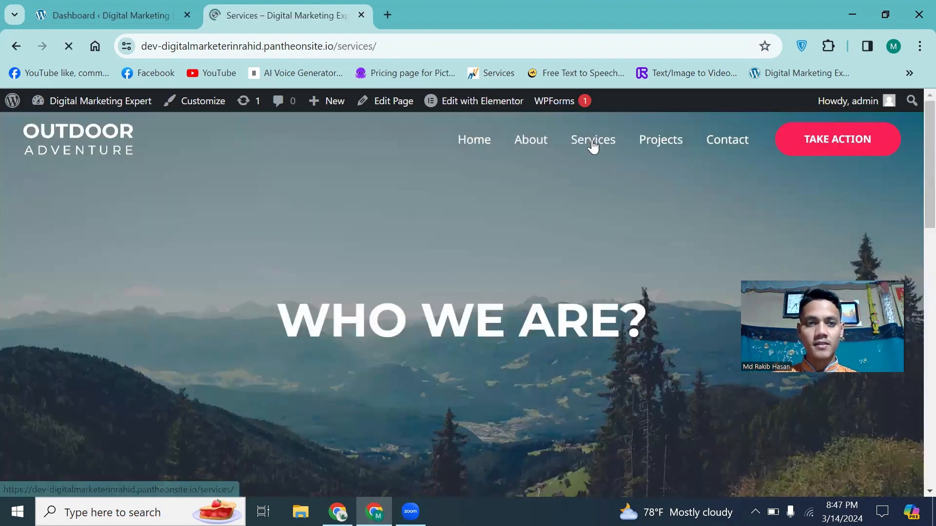
pyautogui.scroll(-6, 478, 239)
pyautogui.scroll(-8, 480, 244)
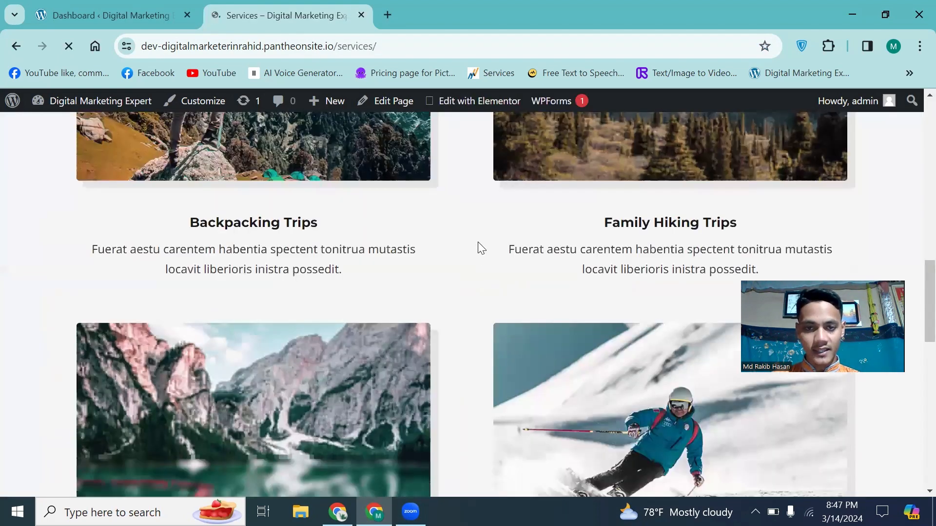
pyautogui.scroll(15, 480, 246)
pyautogui.scroll(-10, 481, 241)
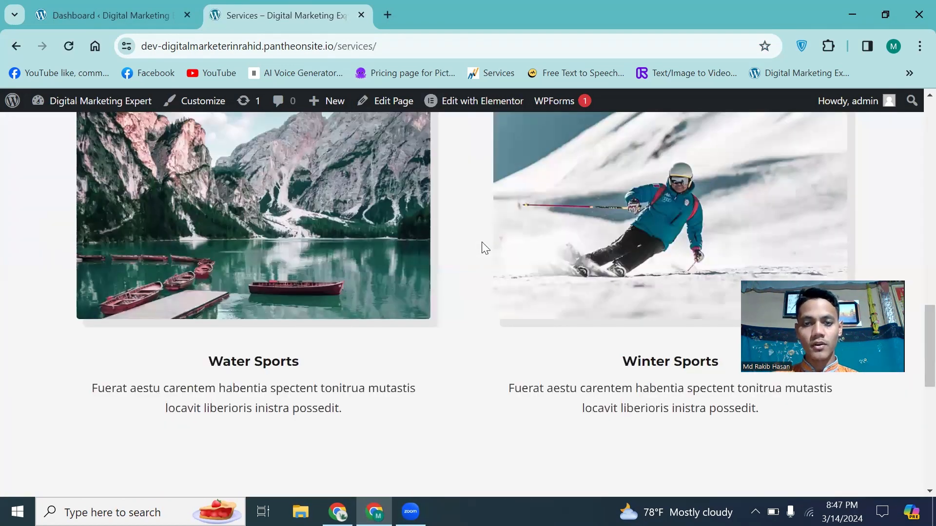
pyautogui.scroll(5, 485, 248)
pyautogui.scroll(5, 485, 247)
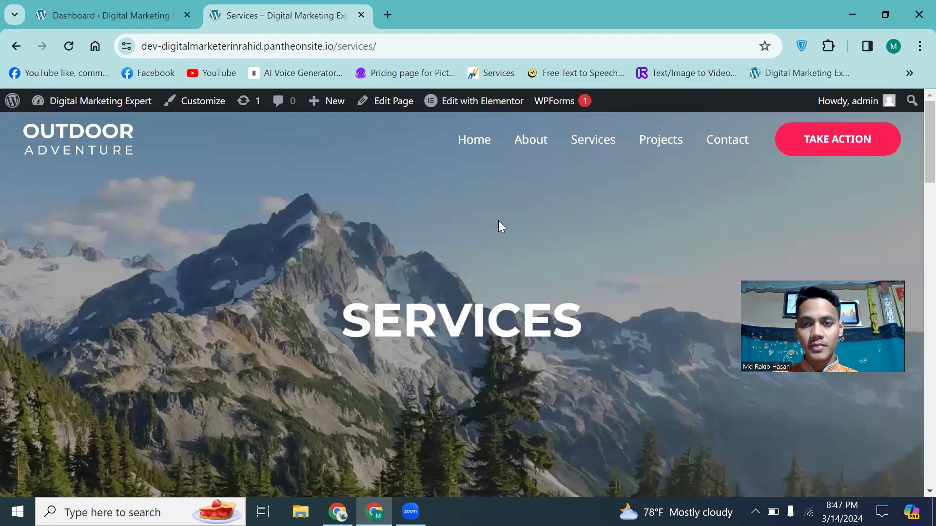
pyautogui.click(721, 142)
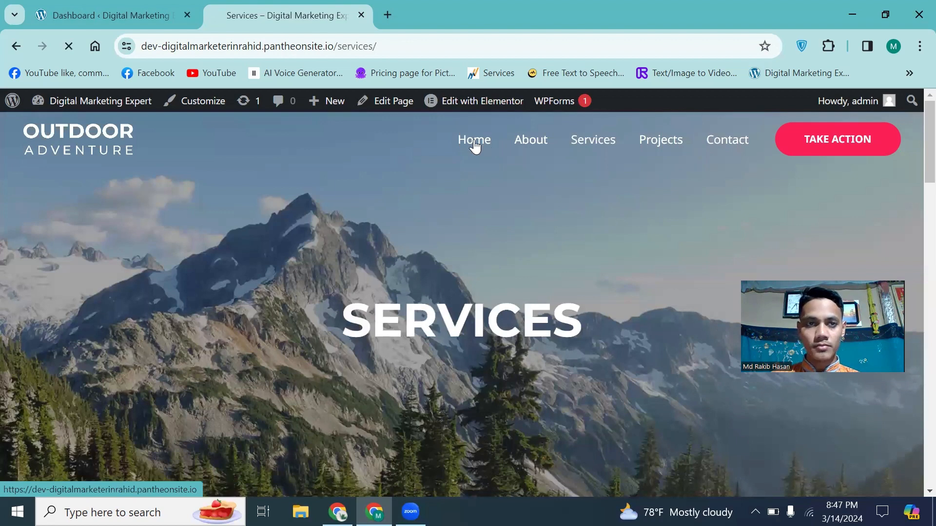
pyautogui.click(475, 144)
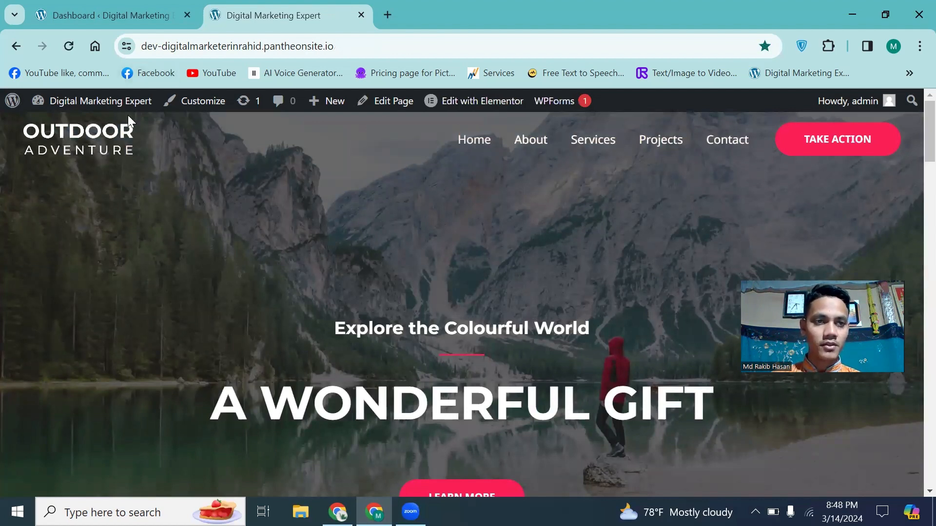
# Open the WordPress admin dashboard by adding /wp-admin to the site's home page address.
pyautogui.click(111, 14)
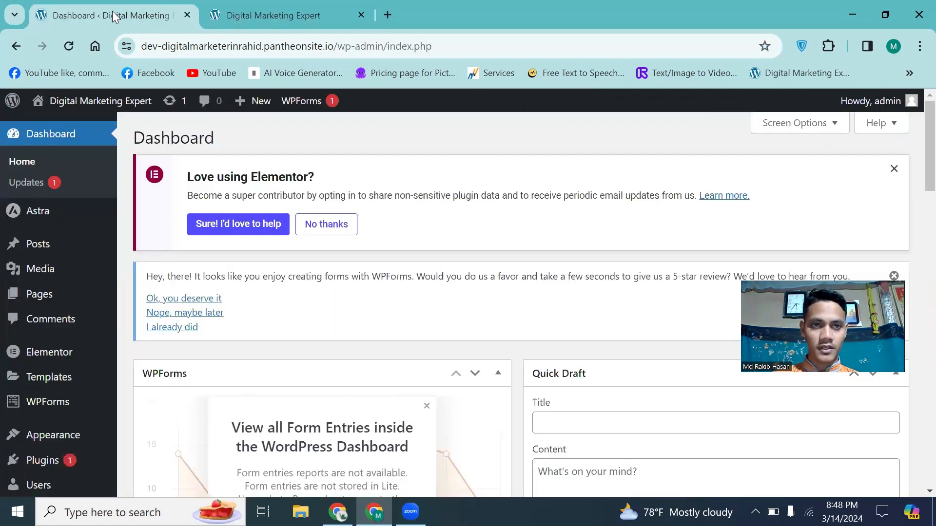
pyautogui.hotkey('ctrl', 'Tab')
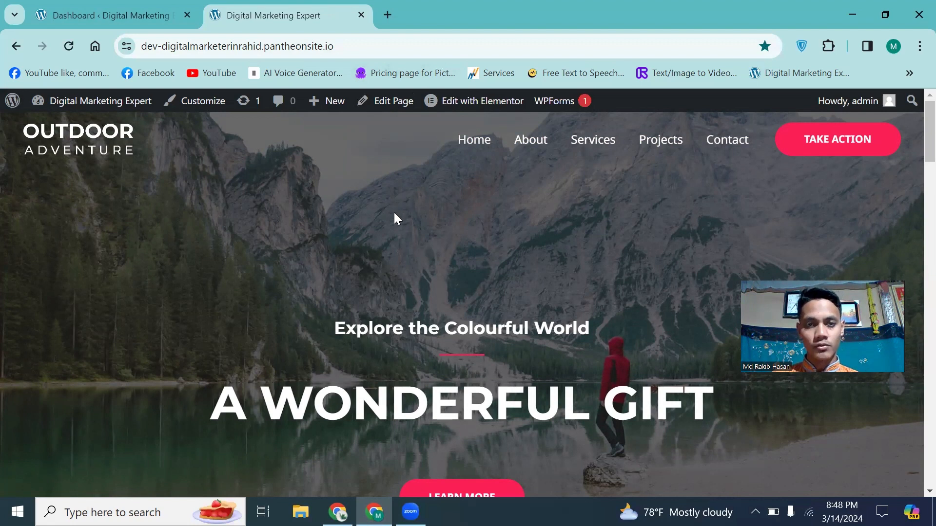
pyautogui.click(466, 49)
pyautogui.click(466, 49)
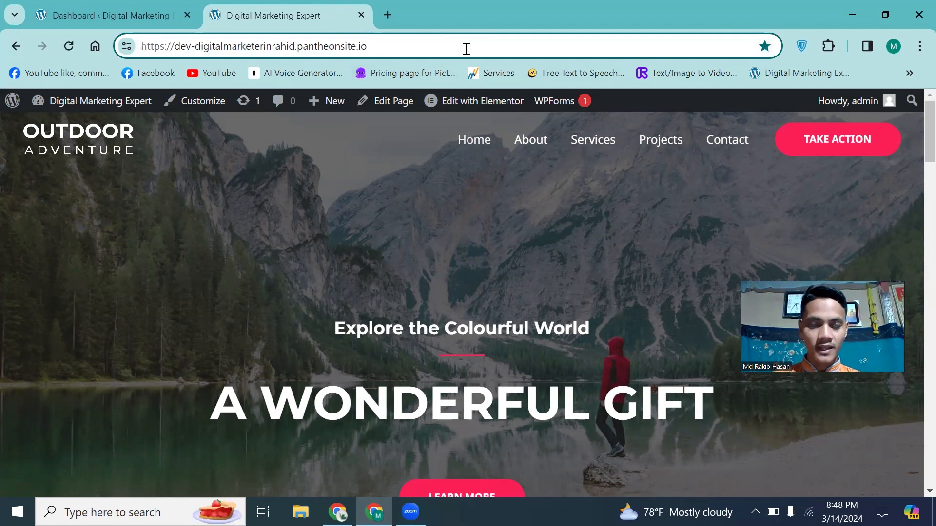
pyautogui.write('/wp-ad')
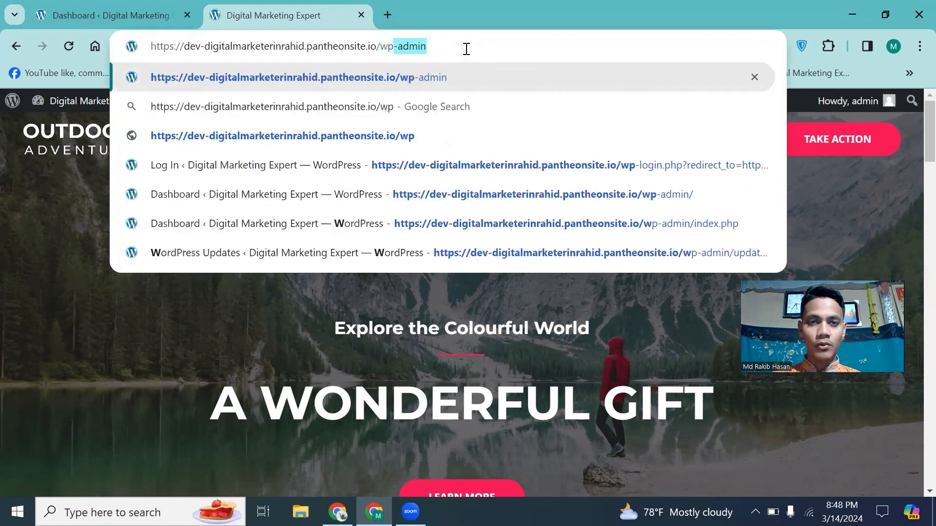
pyautogui.write('min')
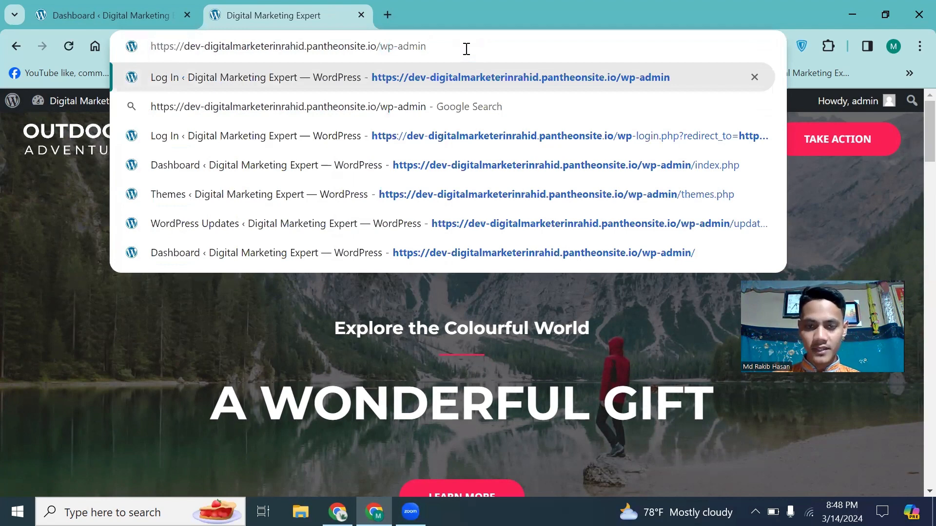
pyautogui.press('Return')
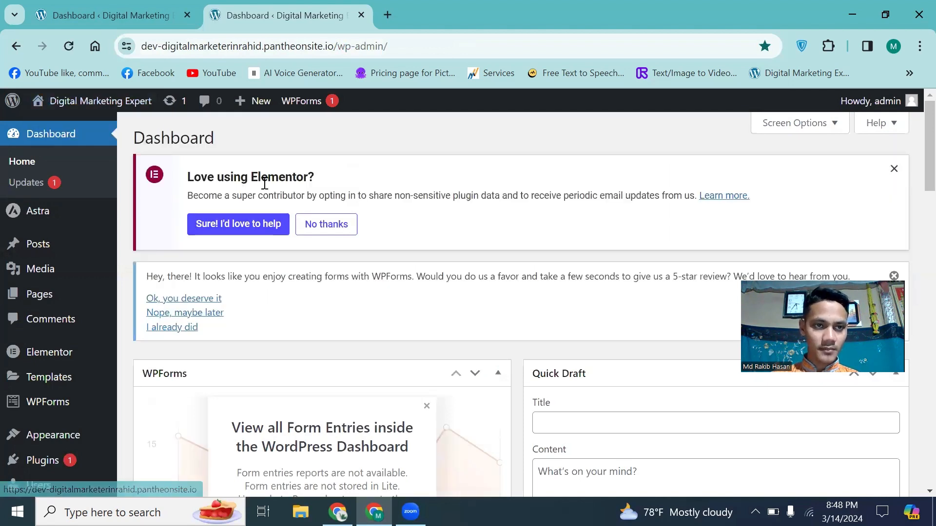
# Open the live site from the dashboard in a new browser tab and look over its home page.
pyautogui.moveTo(117, 109)
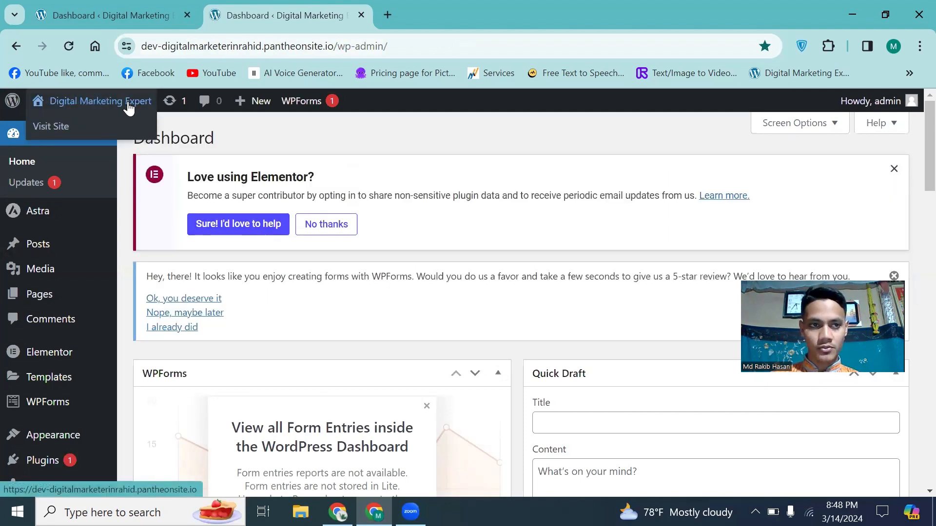
pyautogui.rightClick(51, 127)
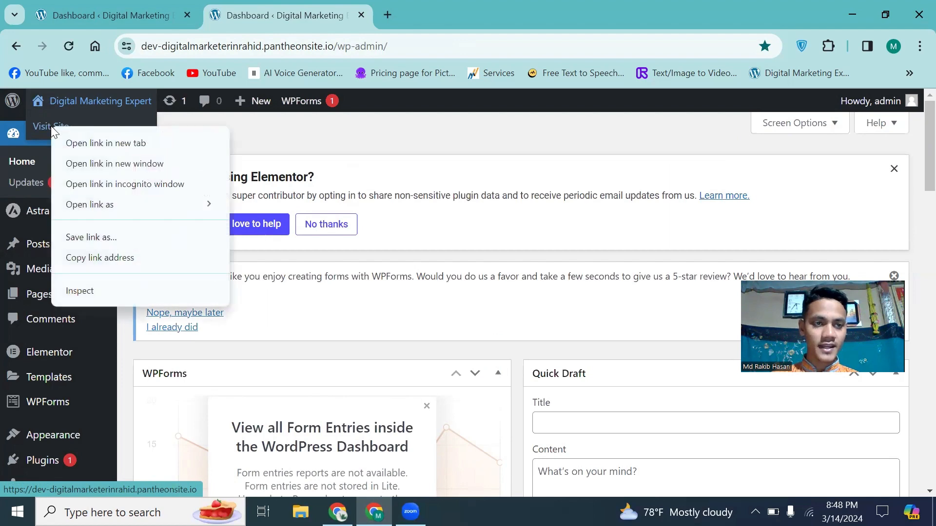
pyautogui.click(74, 144)
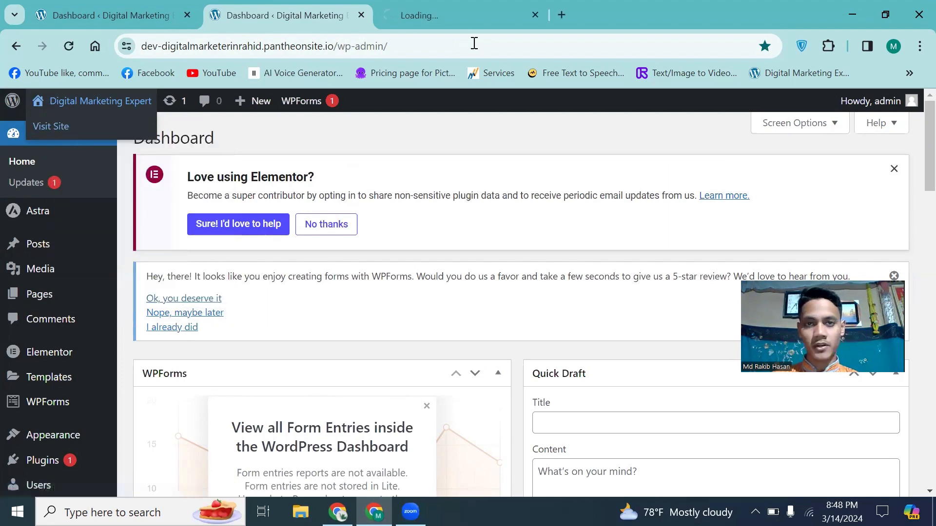
pyautogui.click(463, 22)
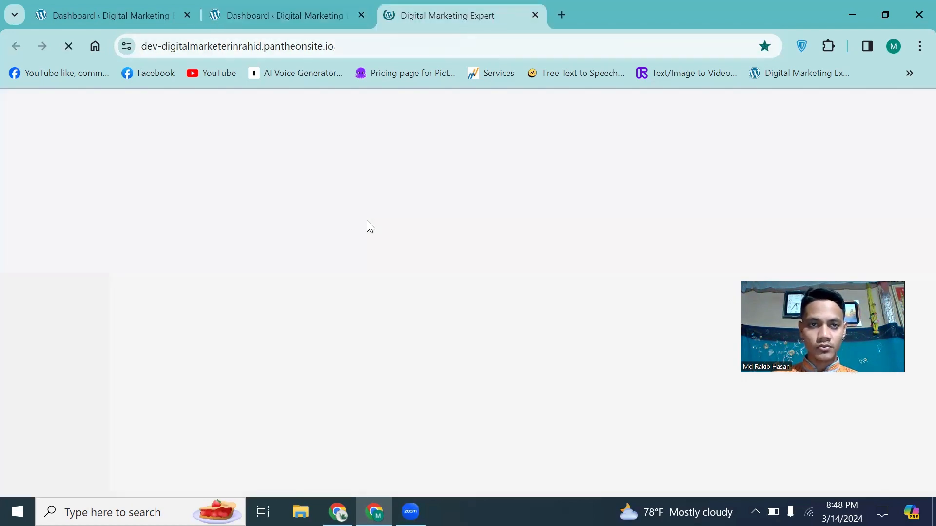
pyautogui.scroll(-4, 380, 234)
pyautogui.scroll(3, 386, 246)
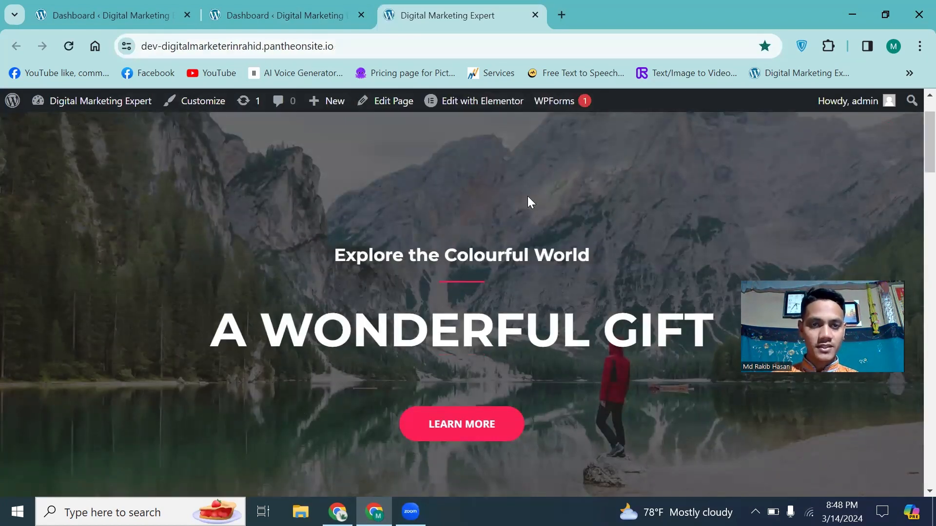
# Close the duplicate dashboard tab and return to the original WordPress dashboard.
pyautogui.click(364, 20)
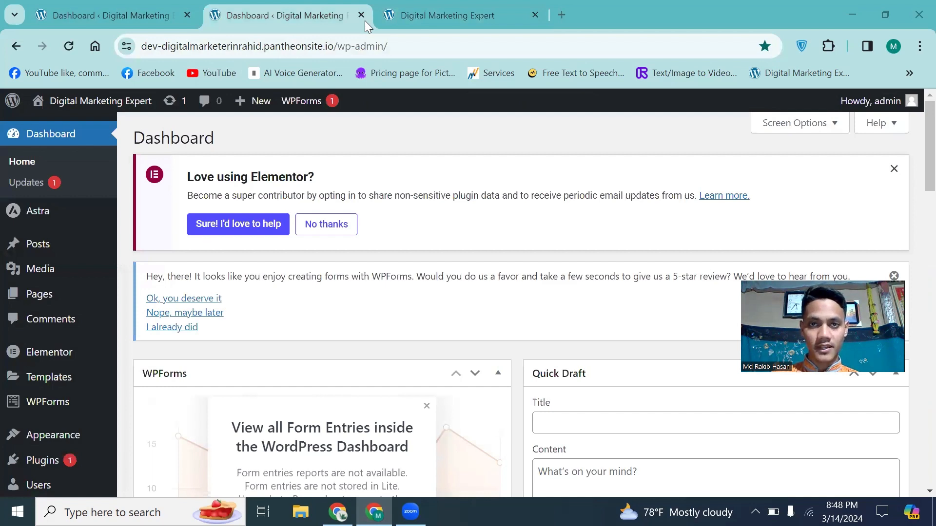
pyautogui.middleClick(231, 26)
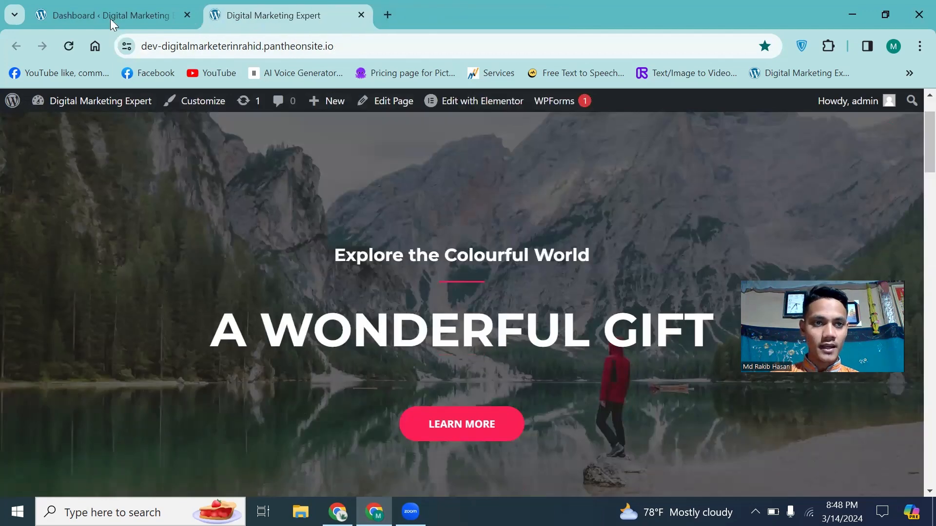
pyautogui.click(110, 19)
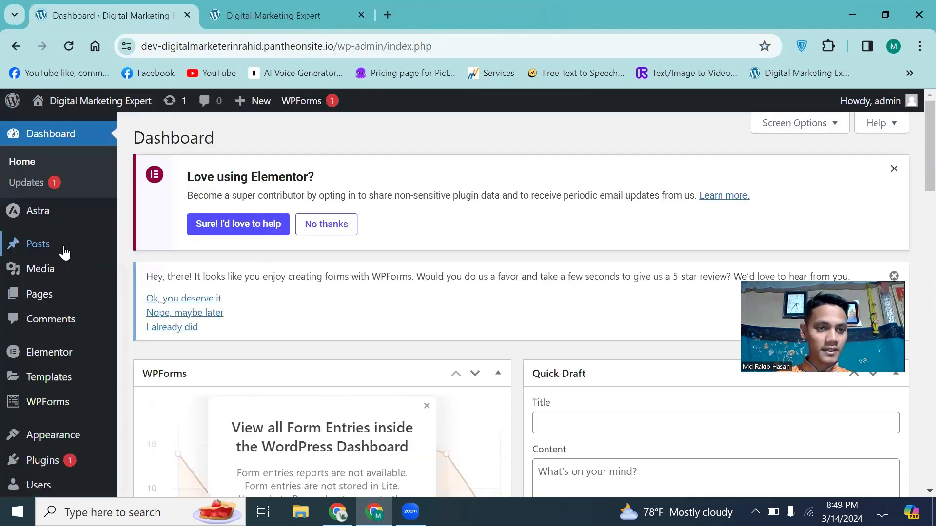
pyautogui.scroll(-5, 65, 244)
pyautogui.scroll(5, 54, 233)
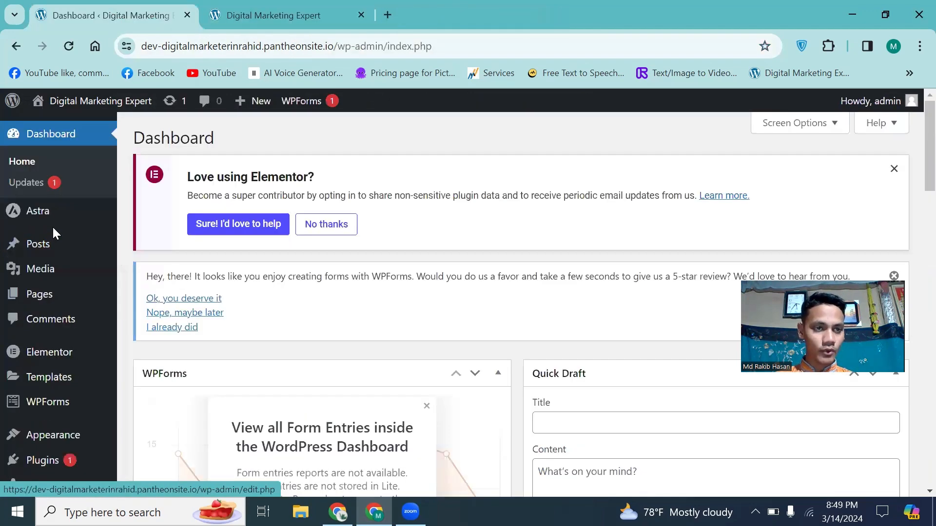
# Examine the WordPress Updates page for available core, plugin and theme updates.
pyautogui.click(42, 190)
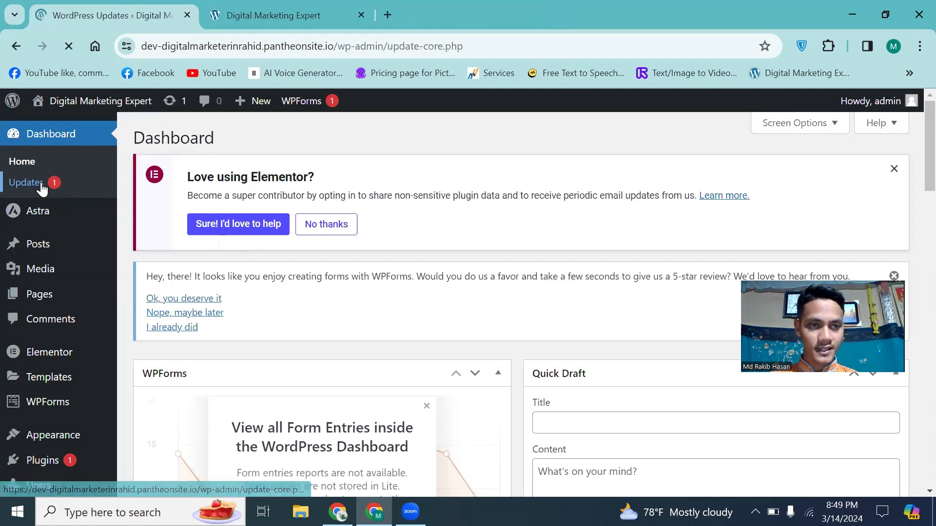
pyautogui.scroll(-3, 262, 201)
pyautogui.scroll(3, 262, 201)
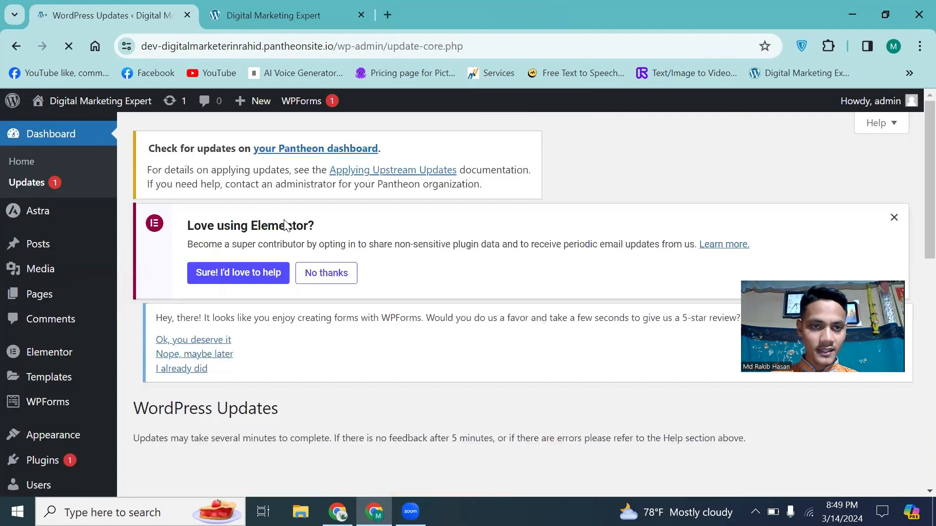
pyautogui.scroll(-8, 267, 269)
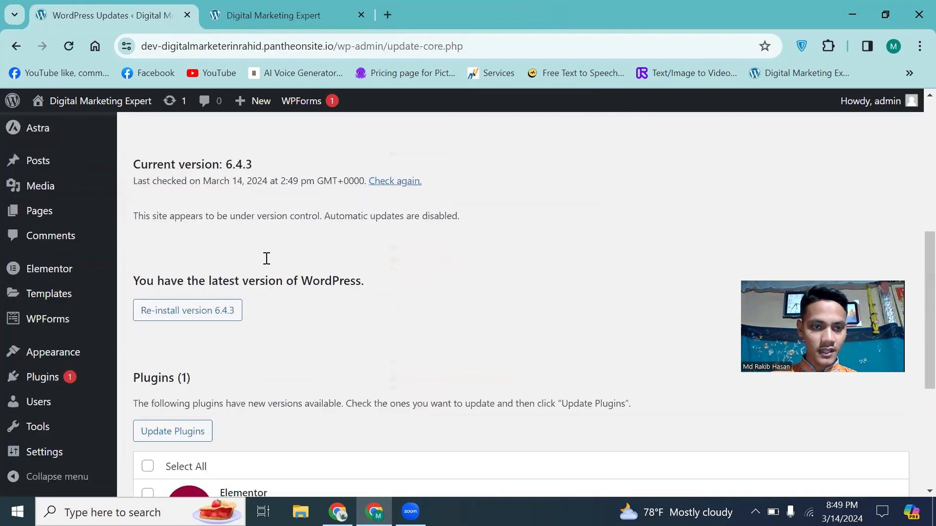
pyautogui.scroll(-3, 266, 259)
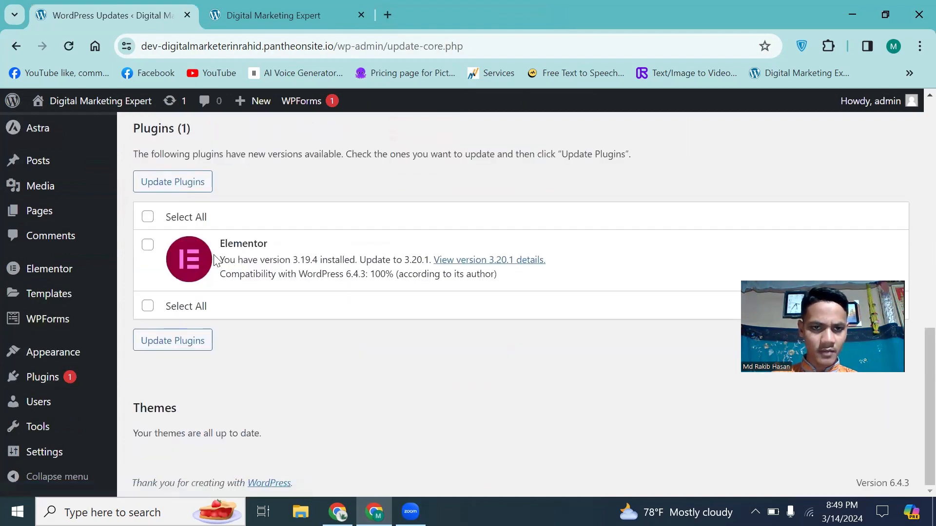
pyautogui.scroll(10, 204, 245)
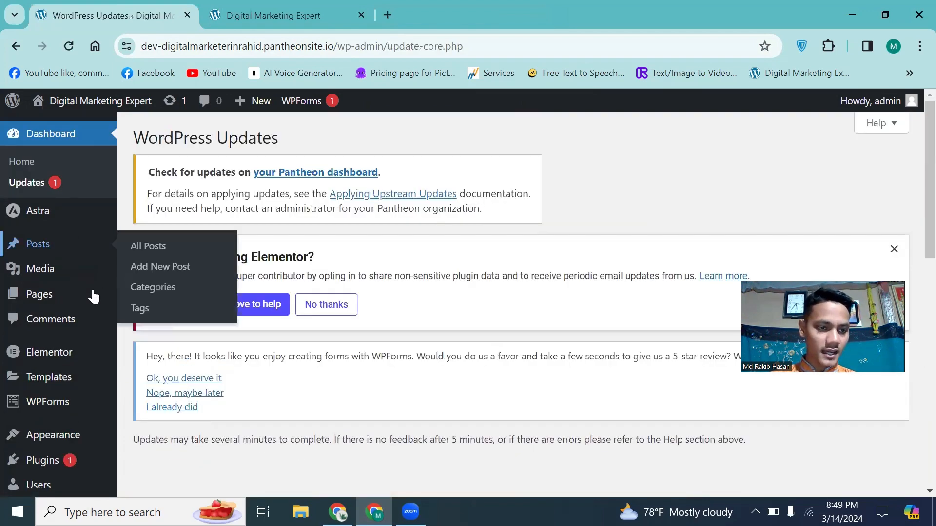
# Update the Elementor plugin to version 3.20.1 from the installed plugins list.
pyautogui.scroll(-4, 63, 401)
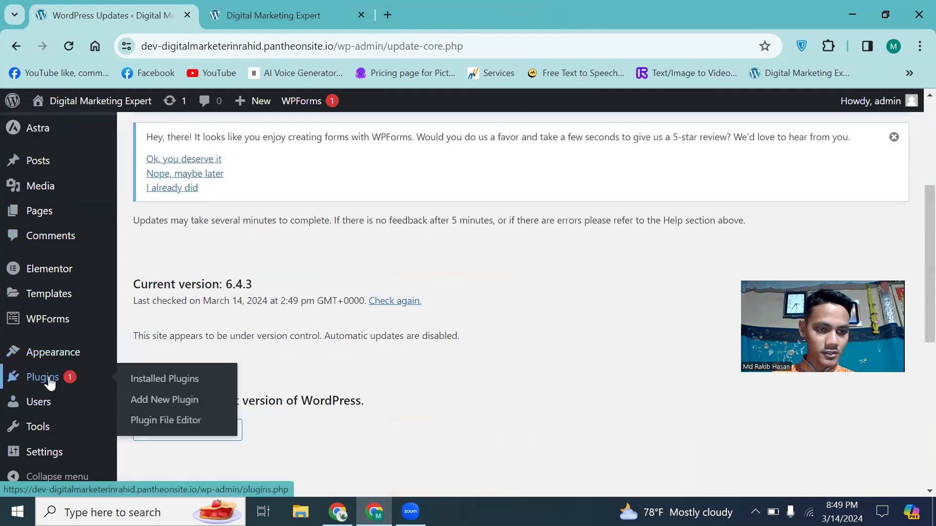
pyautogui.click(50, 382)
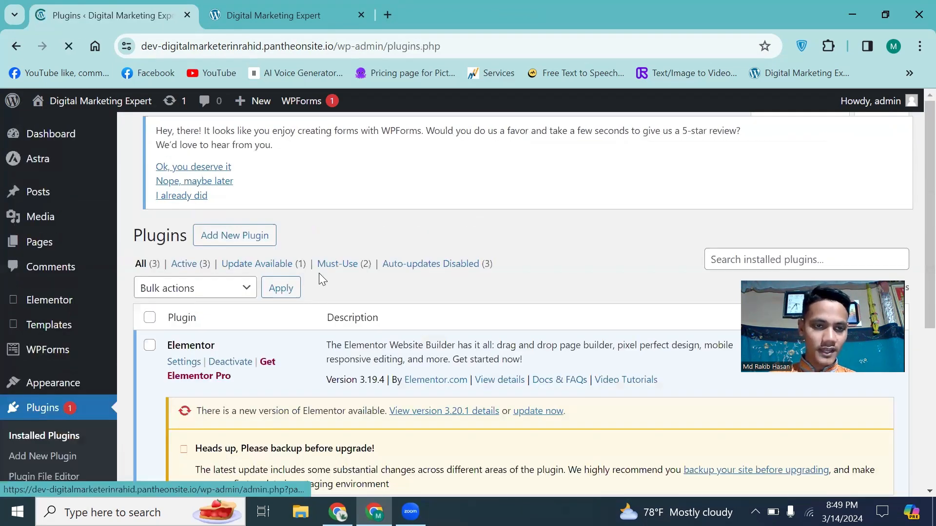
pyautogui.scroll(-3, 319, 273)
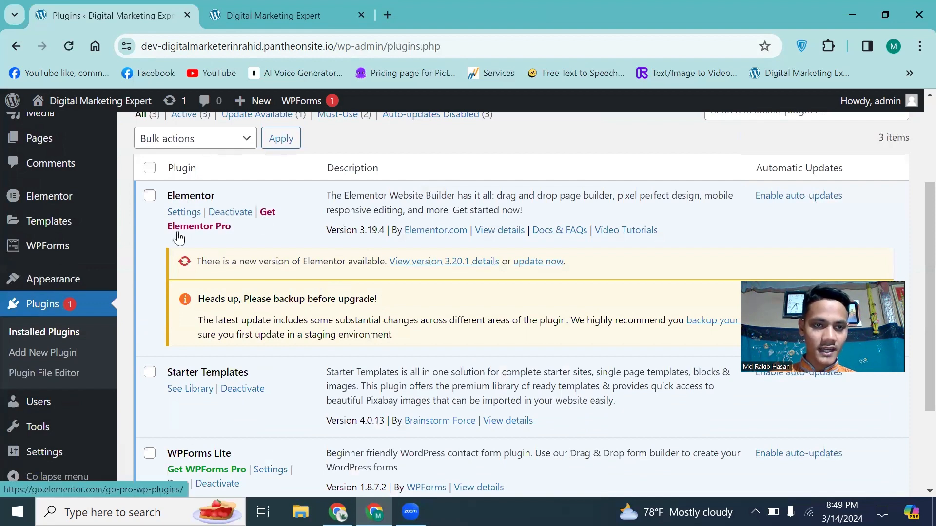
pyautogui.click(532, 266)
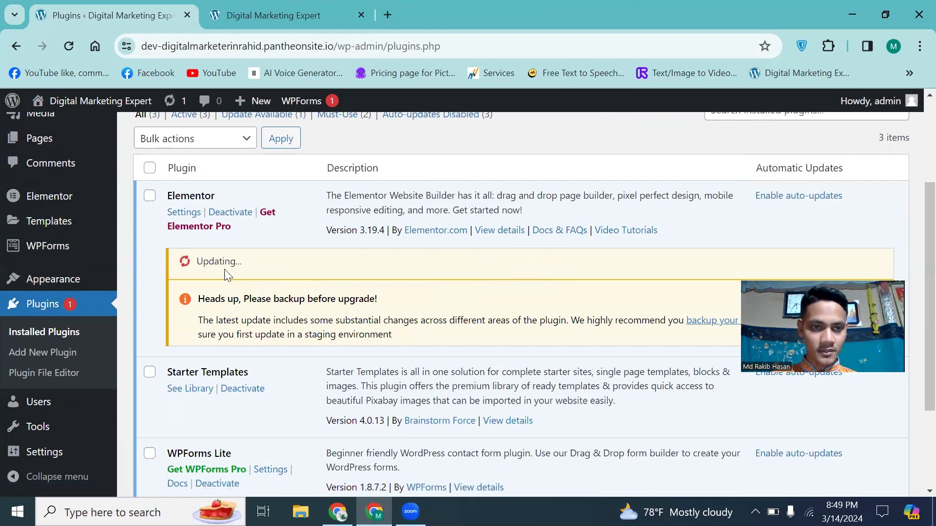
# View the live site's home page in its browser tab and return to the plugins page of the dashboard.
pyautogui.scroll(-1, 226, 271)
pyautogui.scroll(3, 225, 271)
pyautogui.moveTo(94, 302)
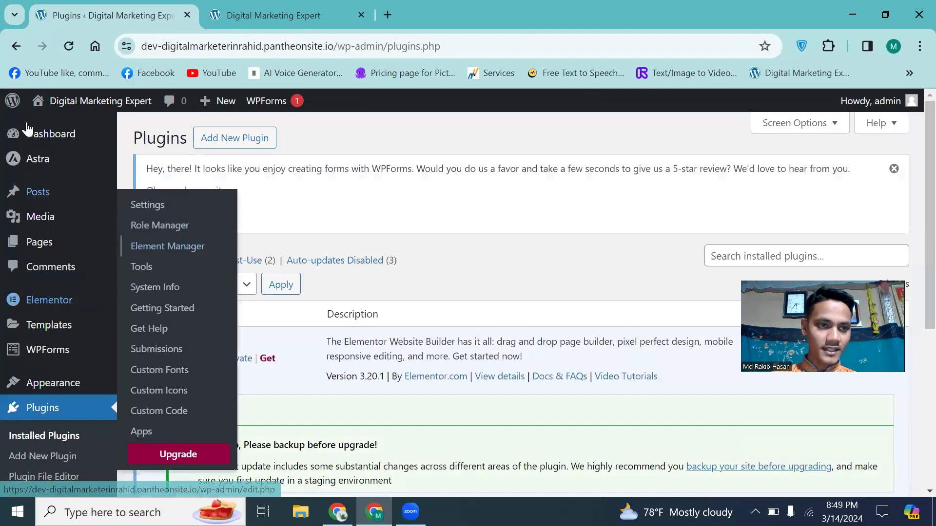
pyautogui.moveTo(56, 144)
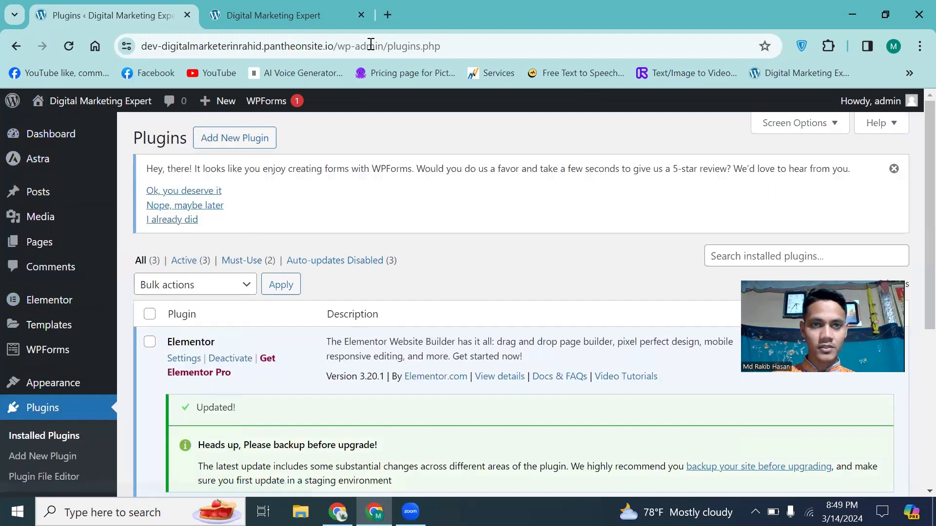
pyautogui.hotkey('ctrl', 'Tab')
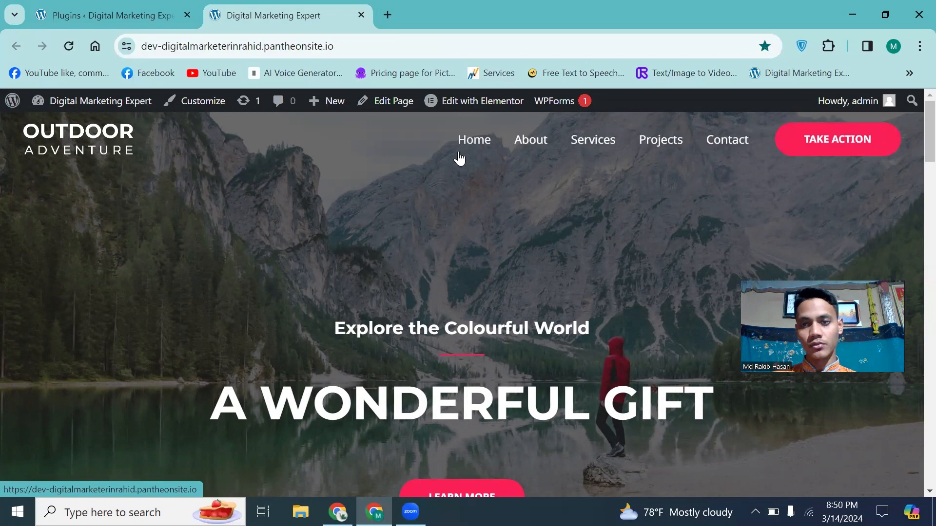
pyautogui.click(138, 6)
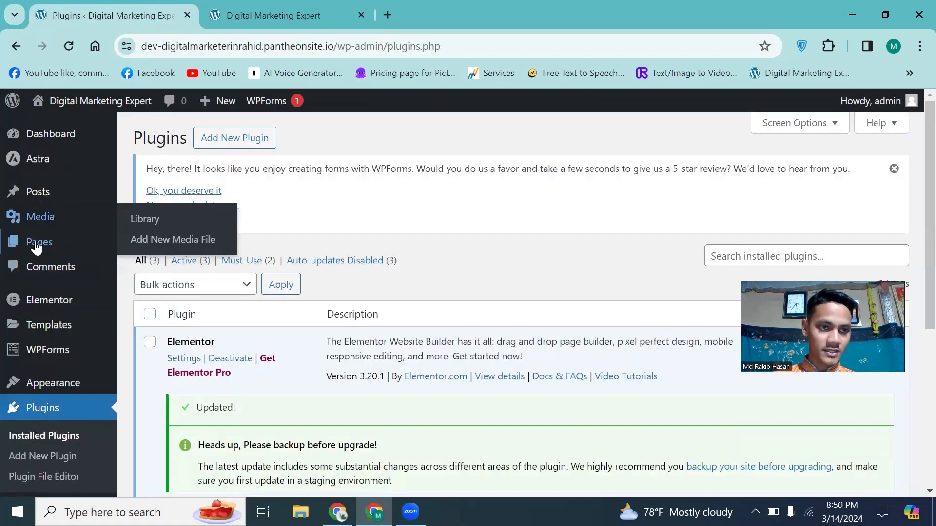
# Open the list of all pages, decline Elementor's data-sharing request and look through the listed pages.
pyautogui.moveTo(36, 248)
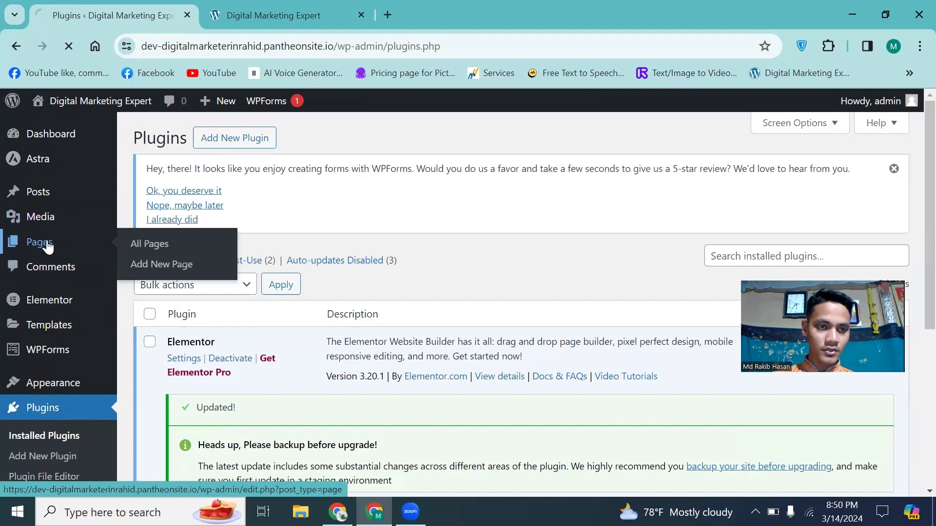
pyautogui.click(38, 242)
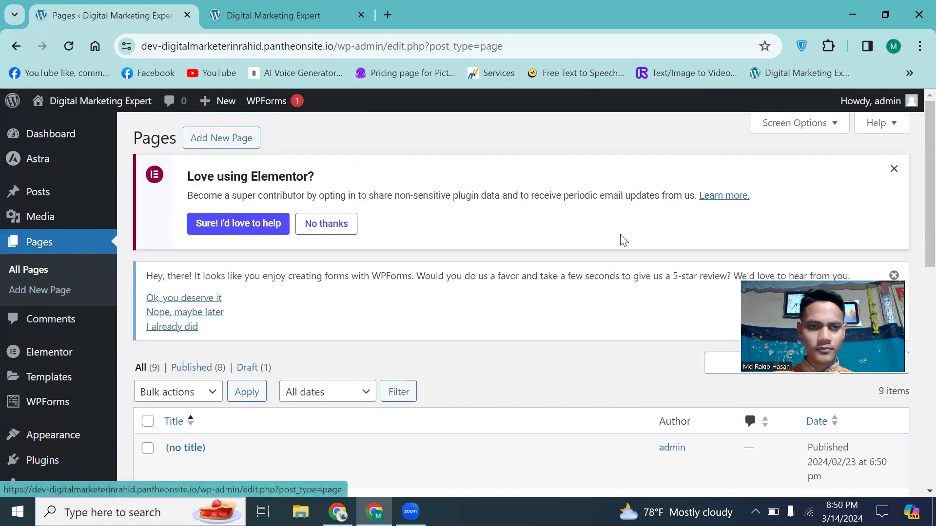
pyautogui.click(326, 233)
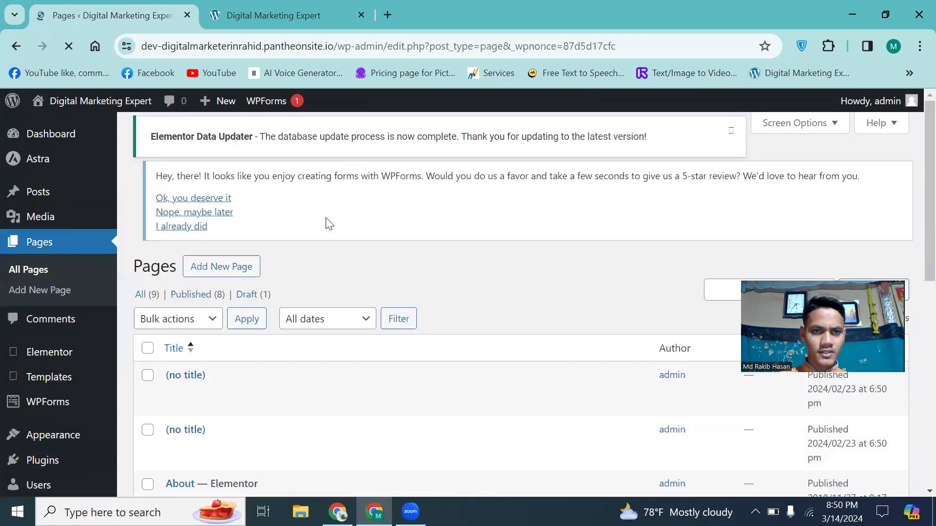
pyautogui.scroll(-2, 327, 218)
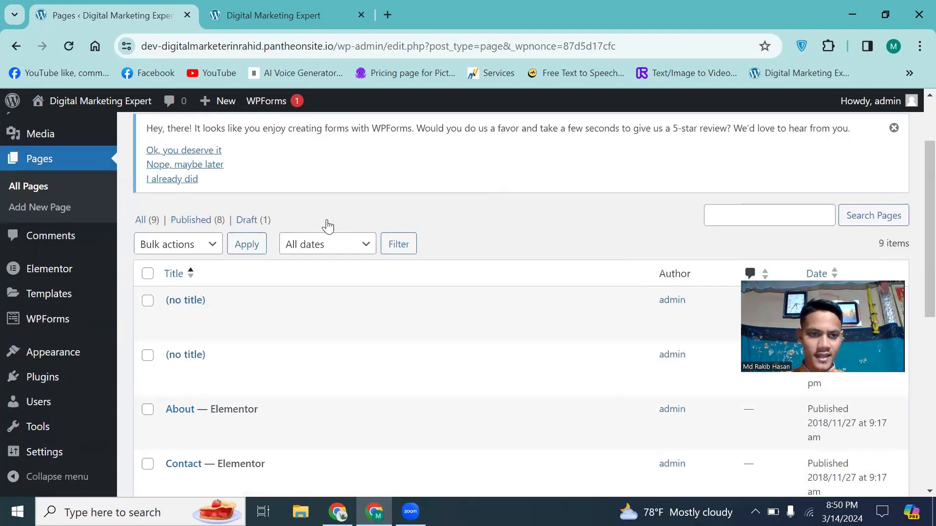
pyautogui.scroll(-7, 317, 292)
pyautogui.scroll(-1, 306, 353)
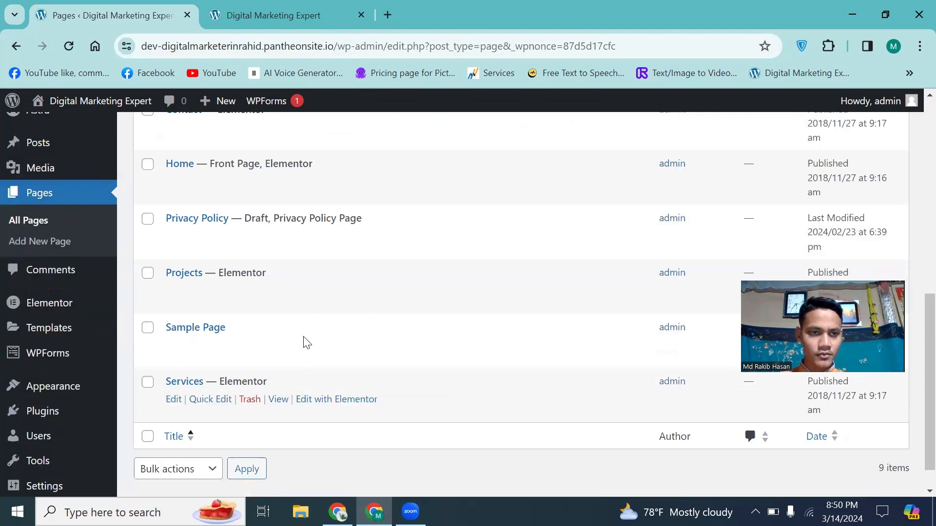
pyautogui.scroll(10, 299, 334)
pyautogui.scroll(-3, 302, 322)
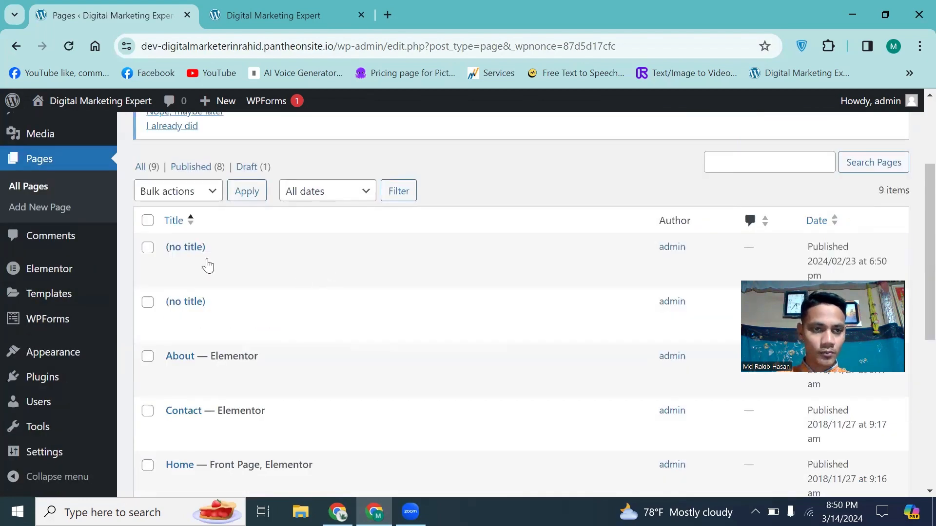
pyautogui.click(147, 222)
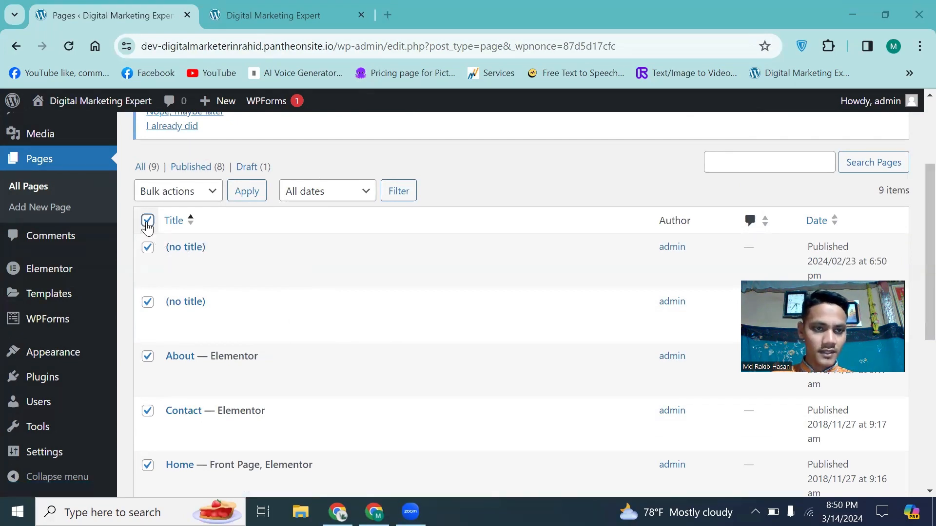
pyautogui.click(149, 225)
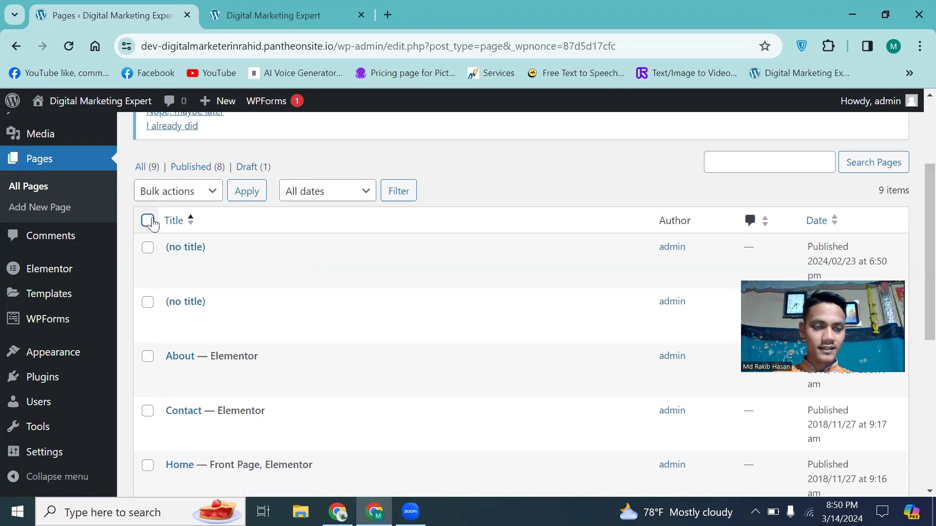
pyautogui.click(148, 225)
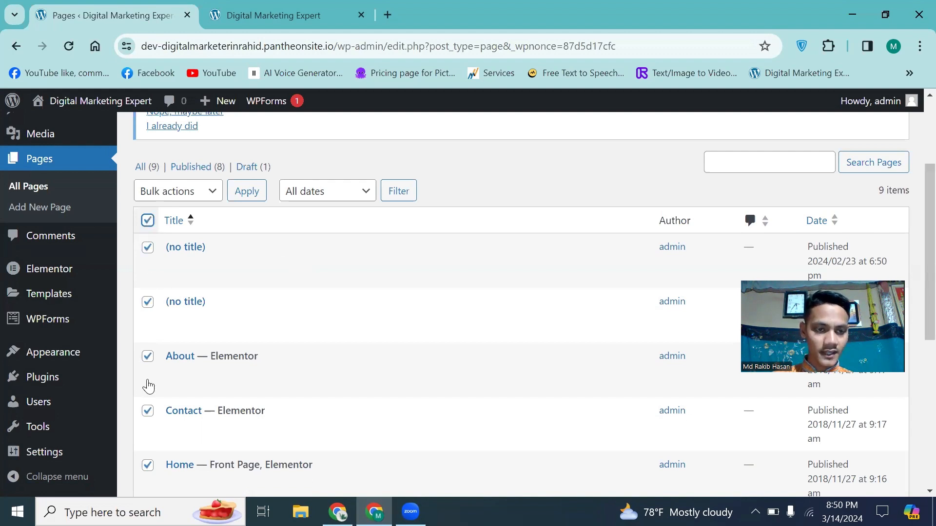
pyautogui.scroll(-3, 146, 382)
pyautogui.scroll(5, 141, 294)
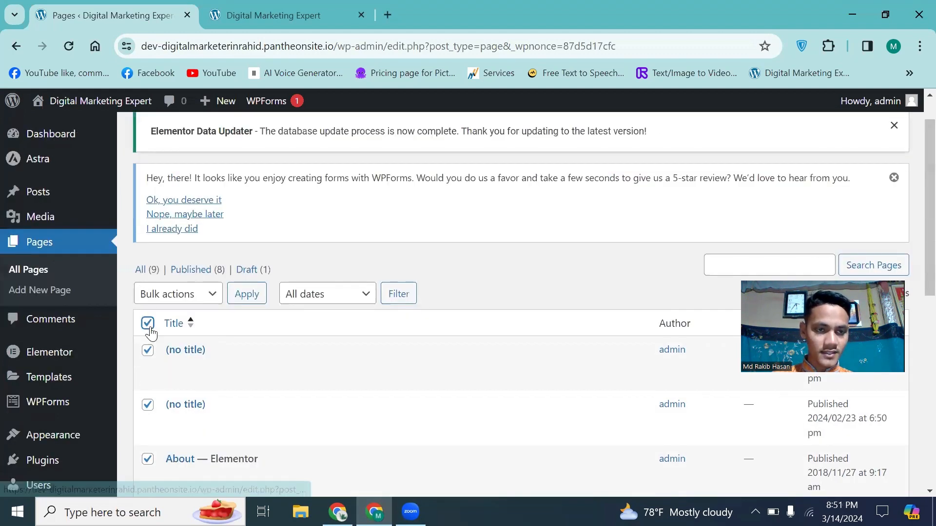
pyautogui.click(148, 324)
# Move the first untitled page in the list to the Trash with a bulk action.
pyautogui.scroll(-3, 268, 313)
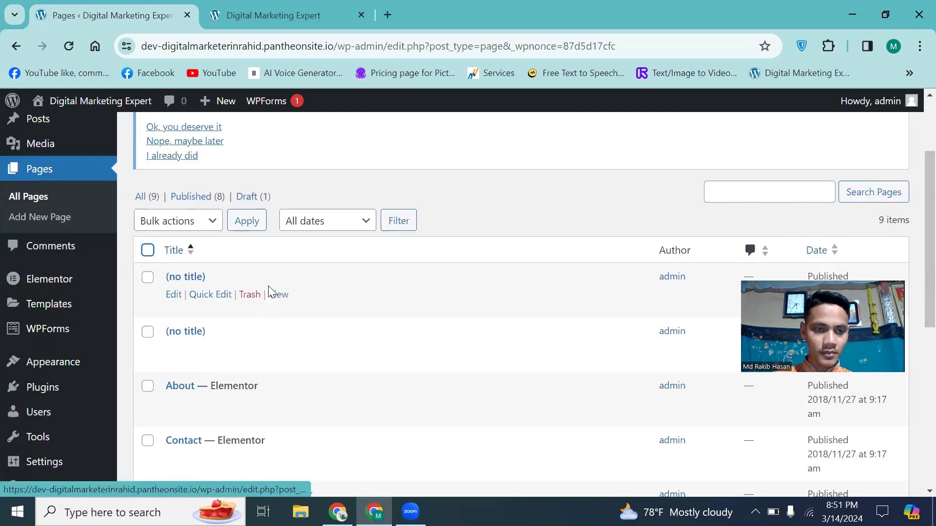
pyautogui.click(150, 208)
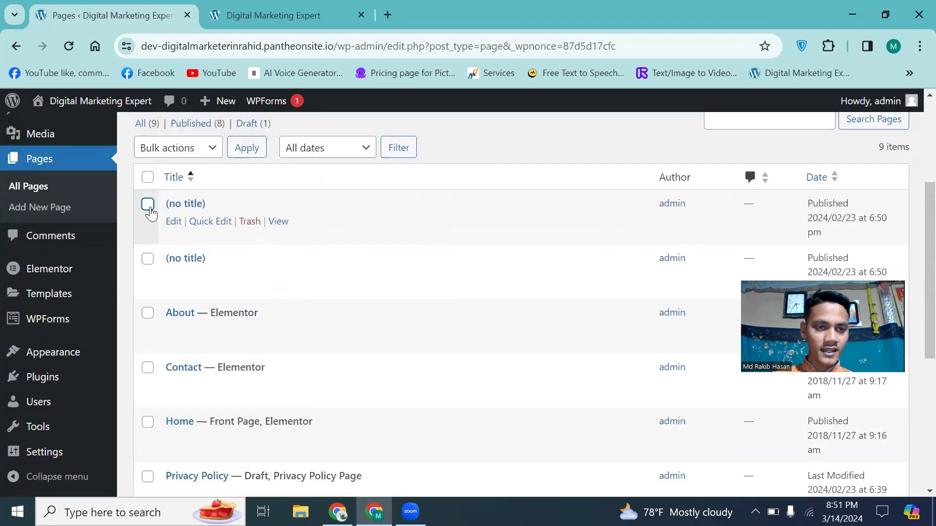
pyautogui.scroll(3, 249, 254)
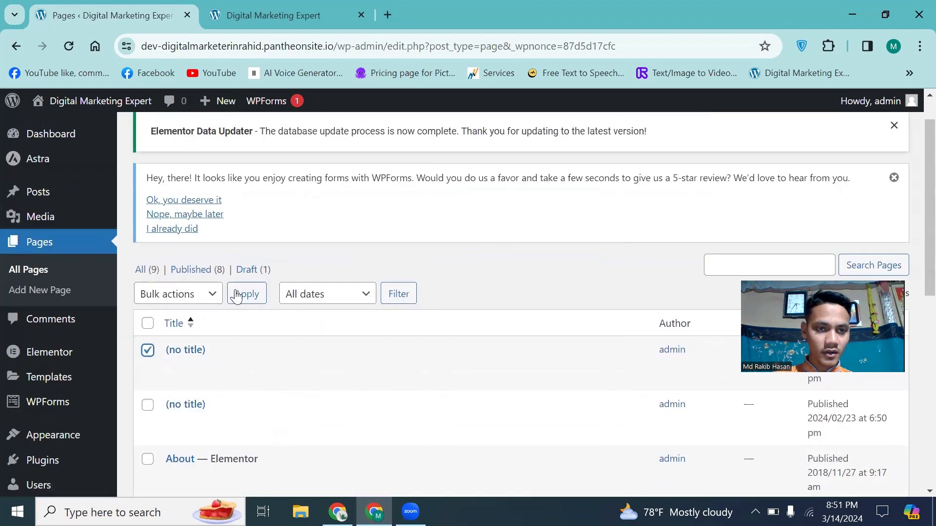
pyautogui.click(208, 296)
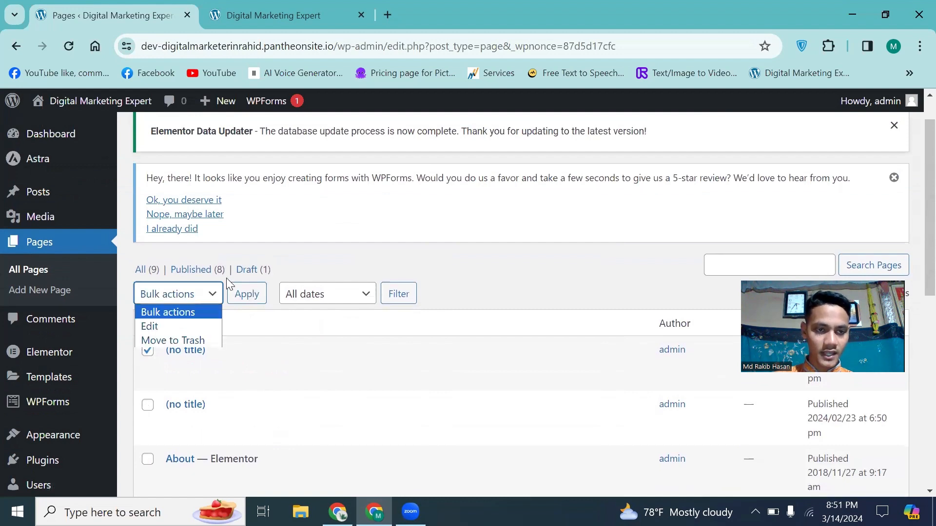
pyautogui.click(190, 341)
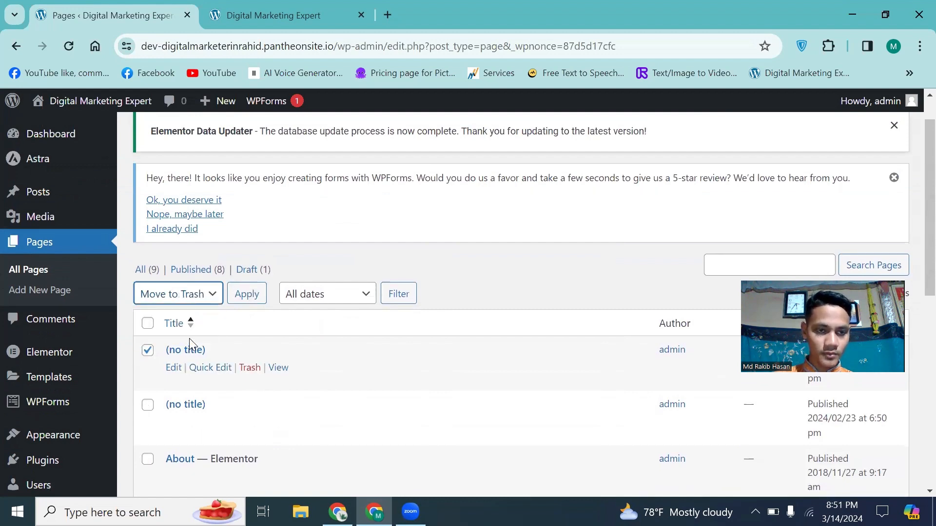
pyautogui.click(246, 299)
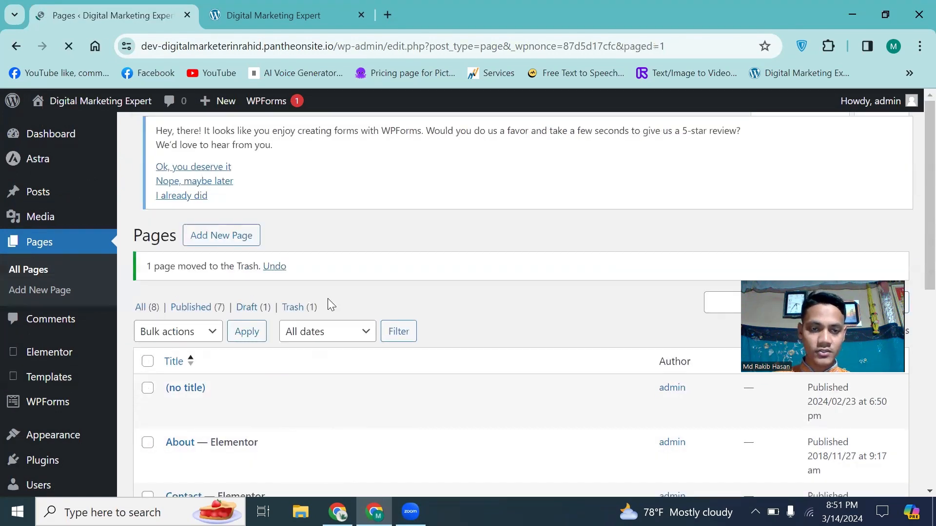
# Select all remaining pages and move them to the Trash with a bulk action.
pyautogui.scroll(-3, 327, 299)
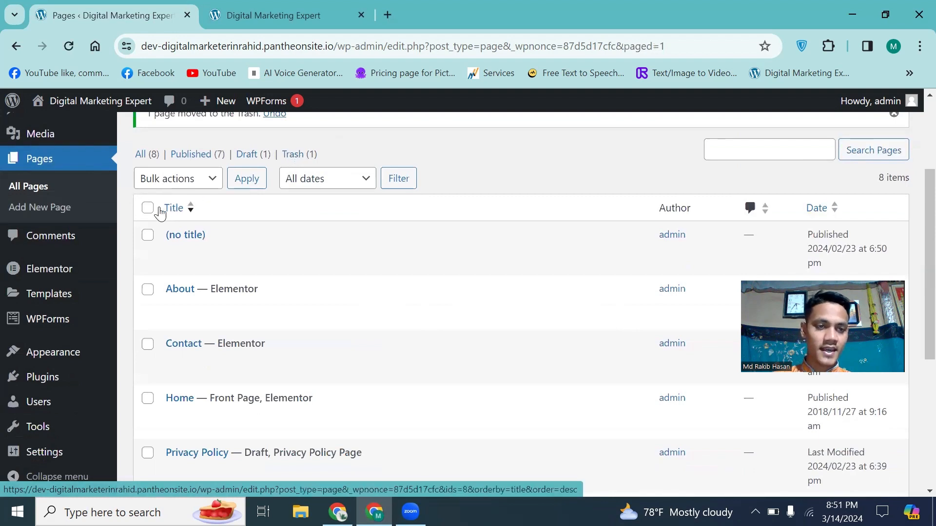
pyautogui.click(148, 208)
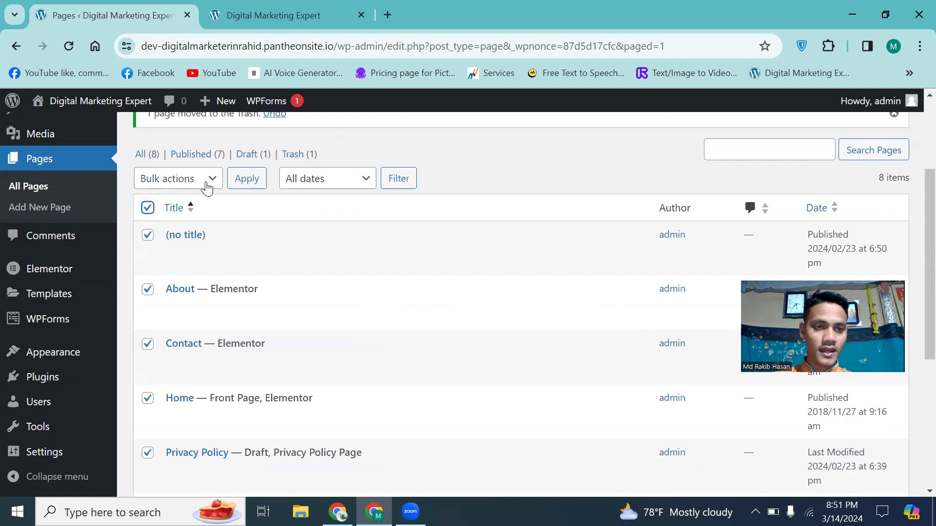
pyautogui.click(205, 186)
pyautogui.click(185, 226)
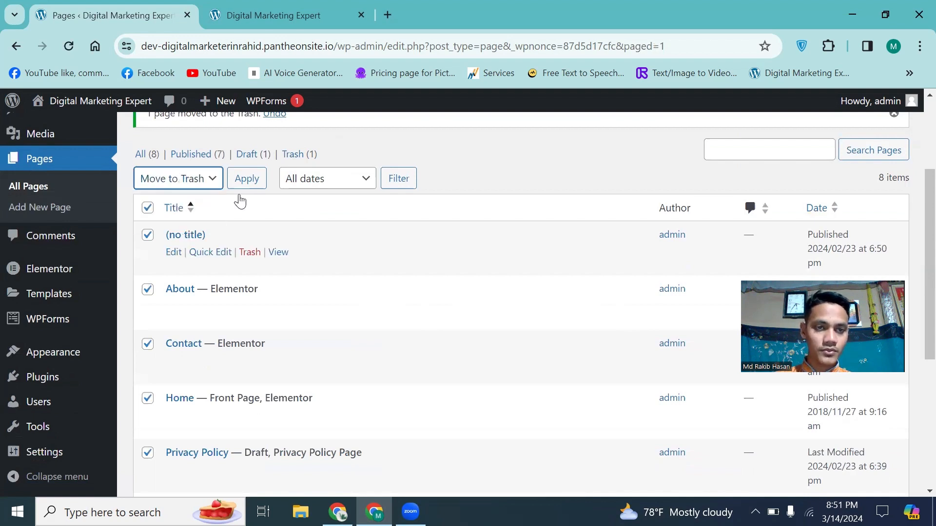
pyautogui.click(247, 188)
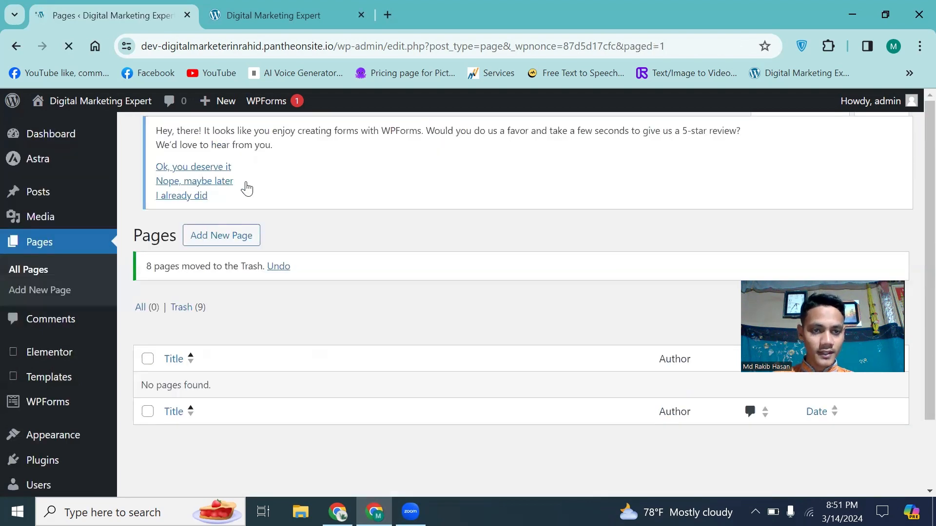
# Open the Trash view of the pages and restore the Privacy Policy page.
pyautogui.scroll(1, 186, 234)
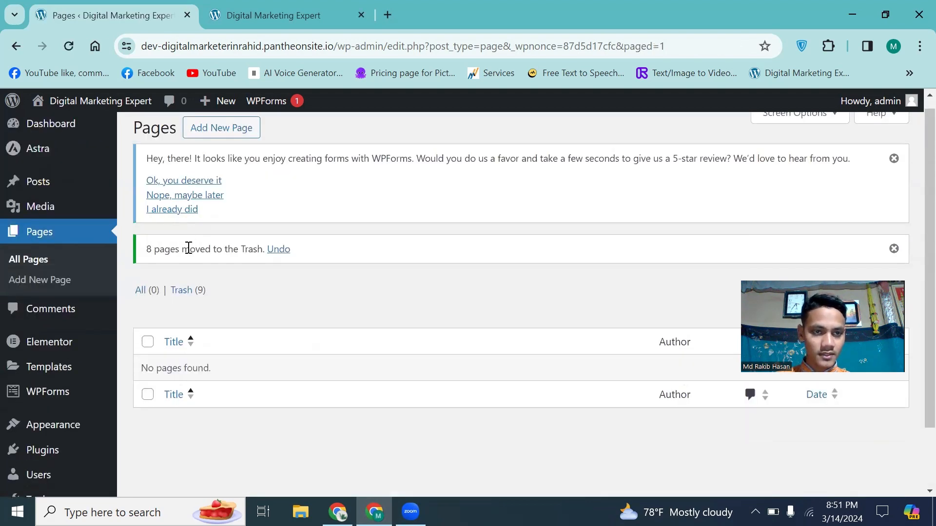
pyautogui.scroll(-1, 156, 351)
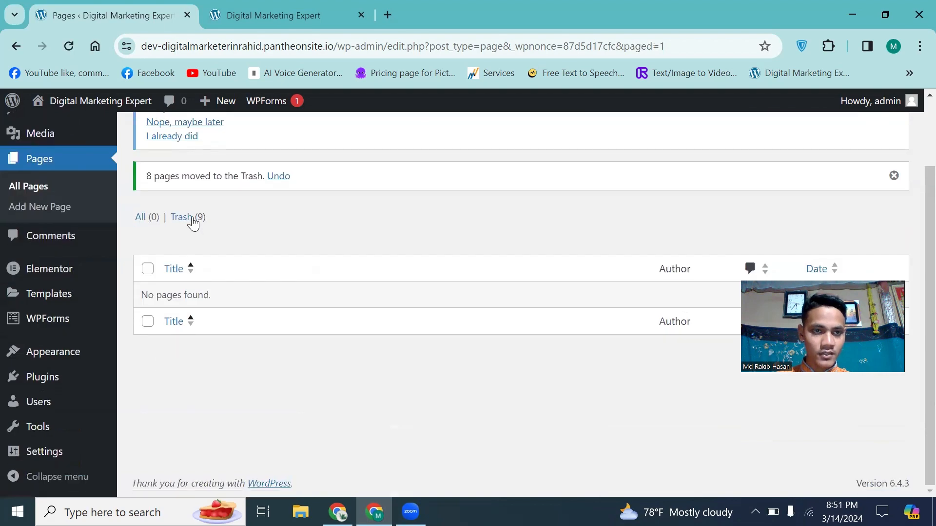
pyautogui.click(185, 220)
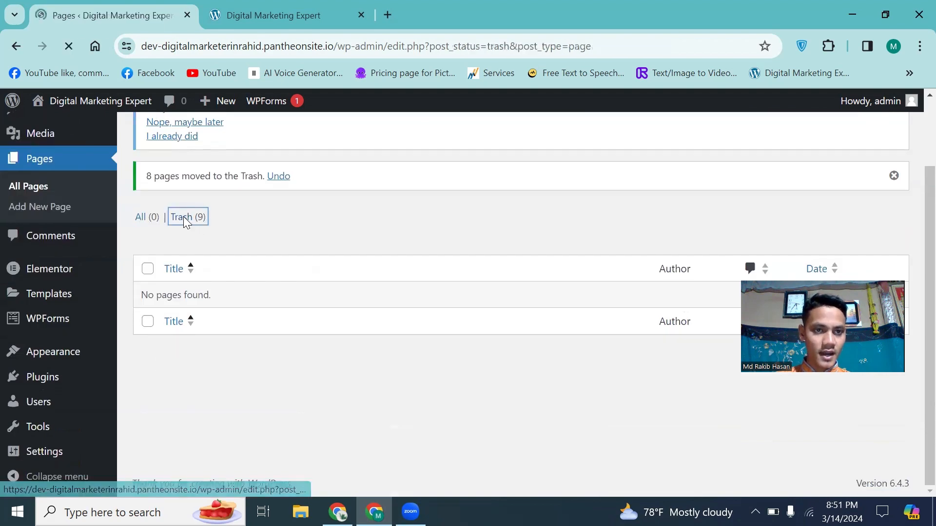
pyautogui.scroll(-7, 186, 219)
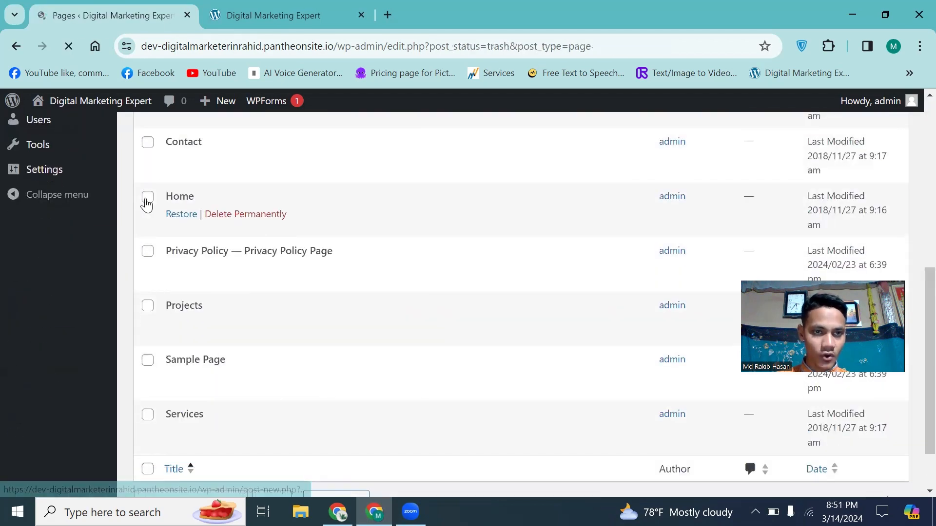
pyautogui.scroll(-1, 190, 239)
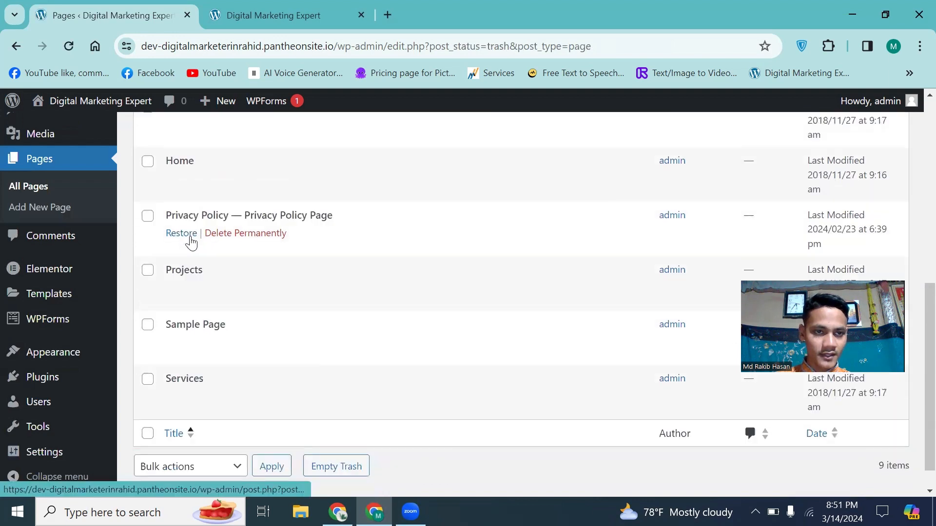
pyautogui.click(190, 238)
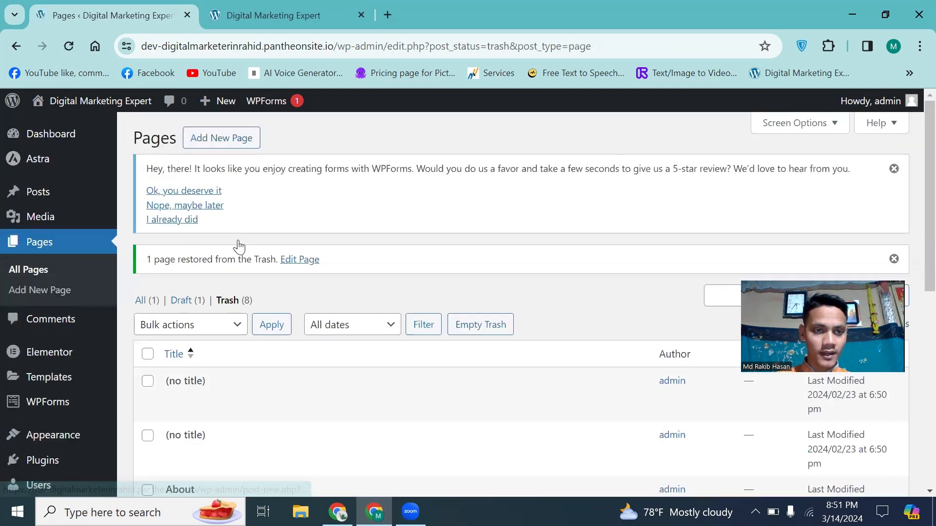
# Select all pages left in the Trash and delete them permanently with a bulk action.
pyautogui.scroll(-3, 238, 247)
pyautogui.click(147, 206)
pyautogui.scroll(-2, 237, 226)
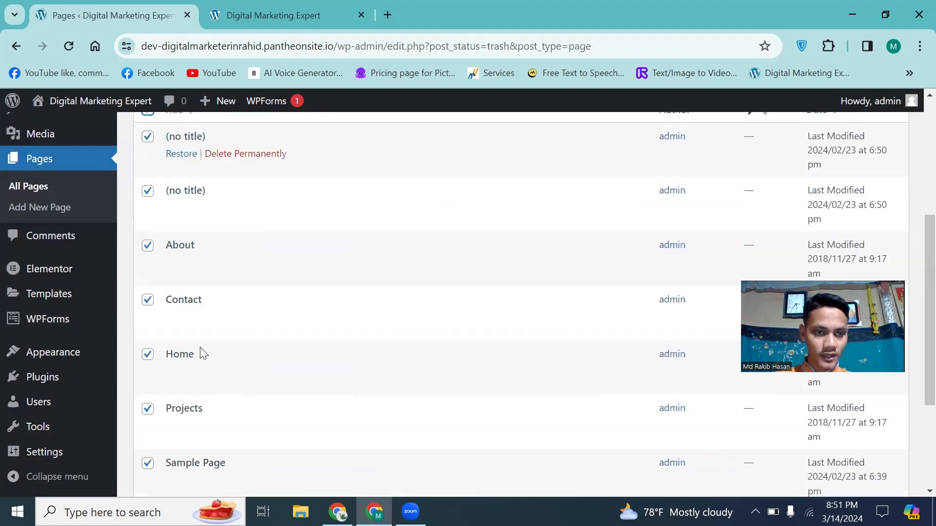
pyautogui.scroll(5, 203, 353)
pyautogui.scroll(-1, 260, 284)
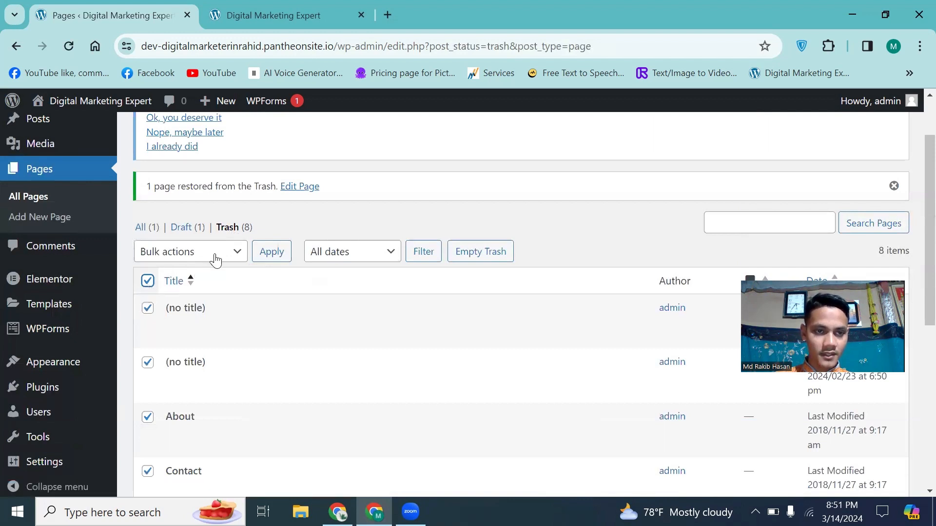
pyautogui.click(239, 253)
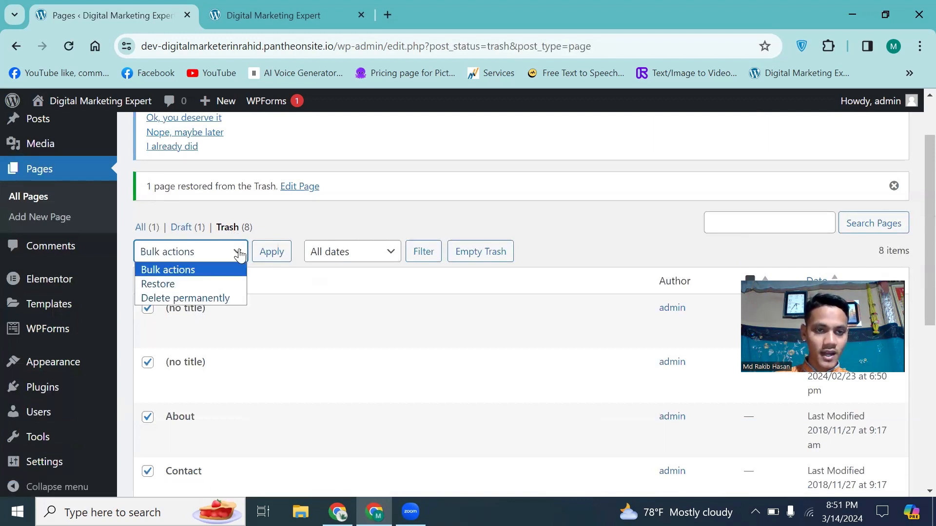
pyautogui.click(210, 298)
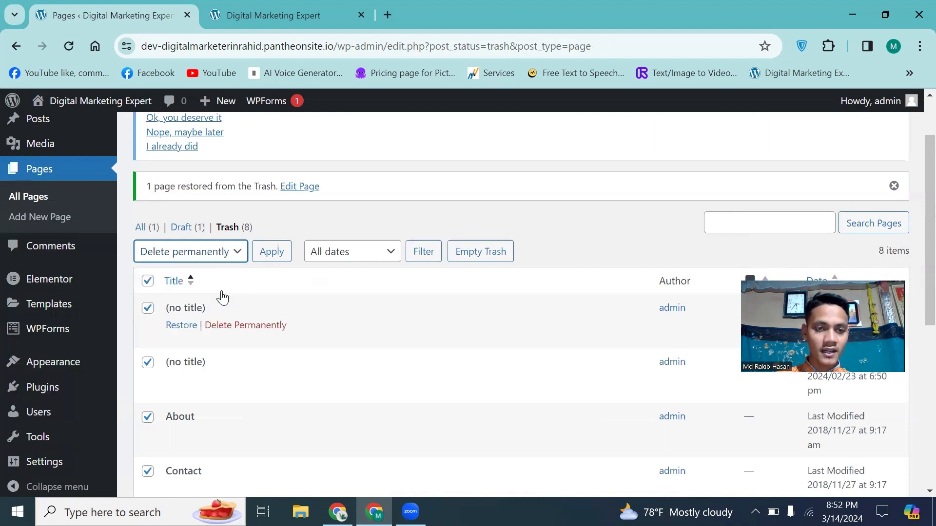
pyautogui.click(270, 258)
pyautogui.click(271, 260)
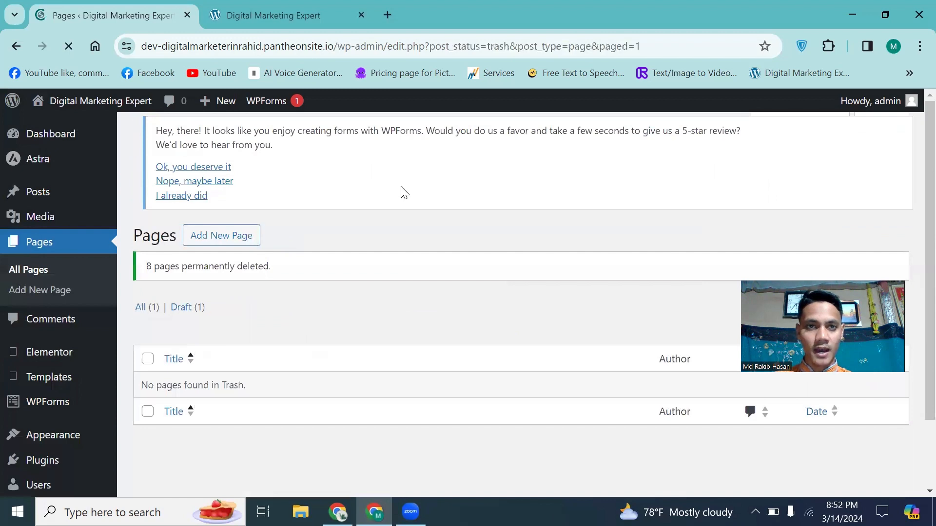
# Move the Privacy Policy page to the Trash with a bulk action and delete it permanently from there.
pyautogui.scroll(-2, 340, 277)
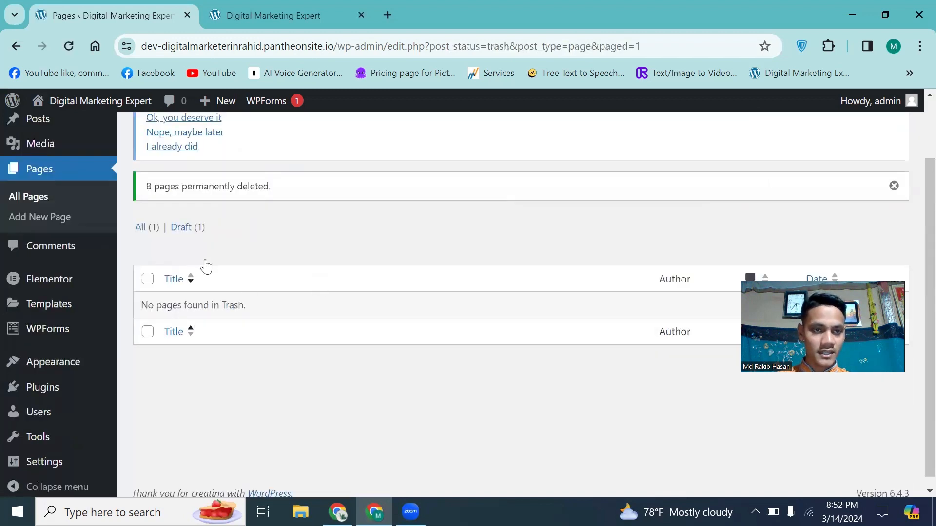
pyautogui.click(145, 233)
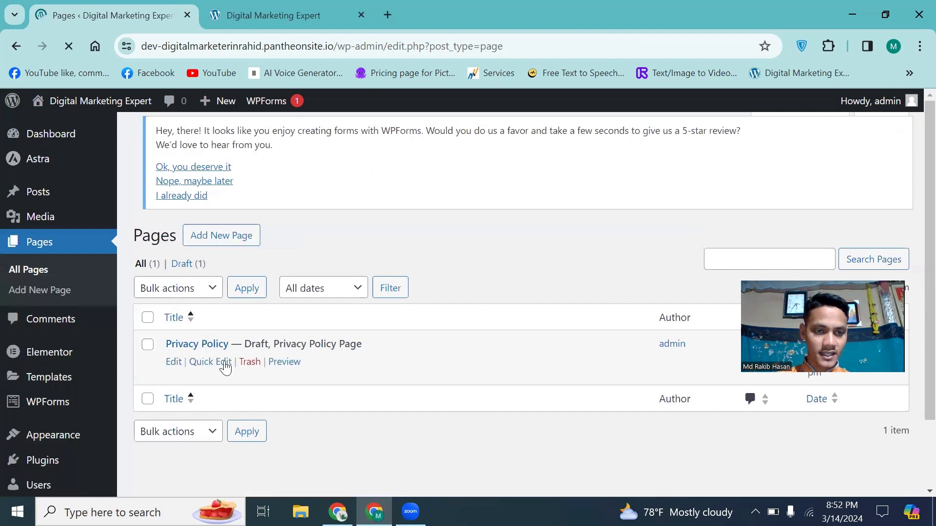
pyautogui.scroll(-2, 370, 303)
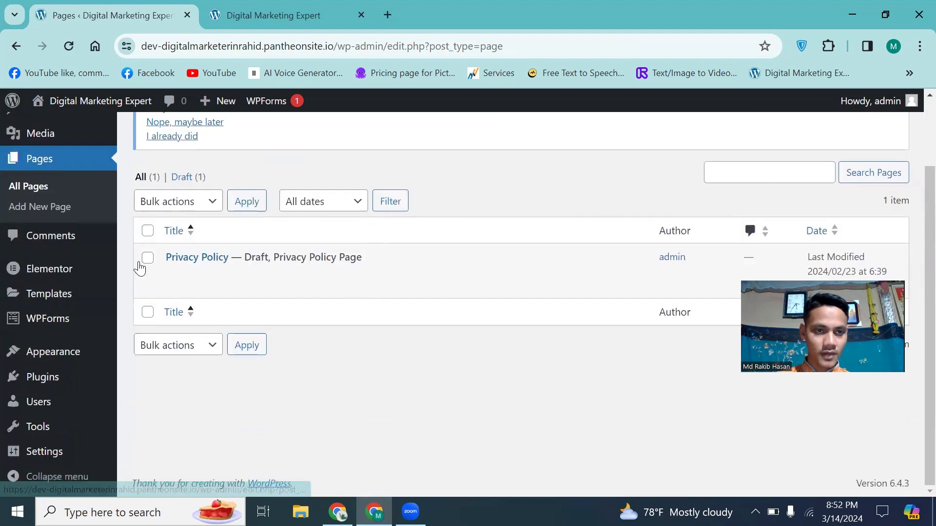
pyautogui.click(149, 259)
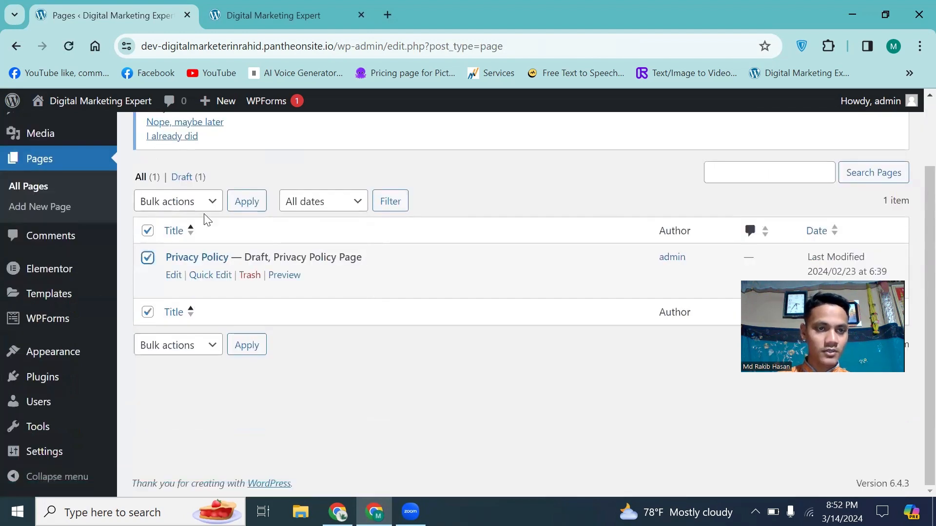
pyautogui.click(210, 204)
pyautogui.click(181, 249)
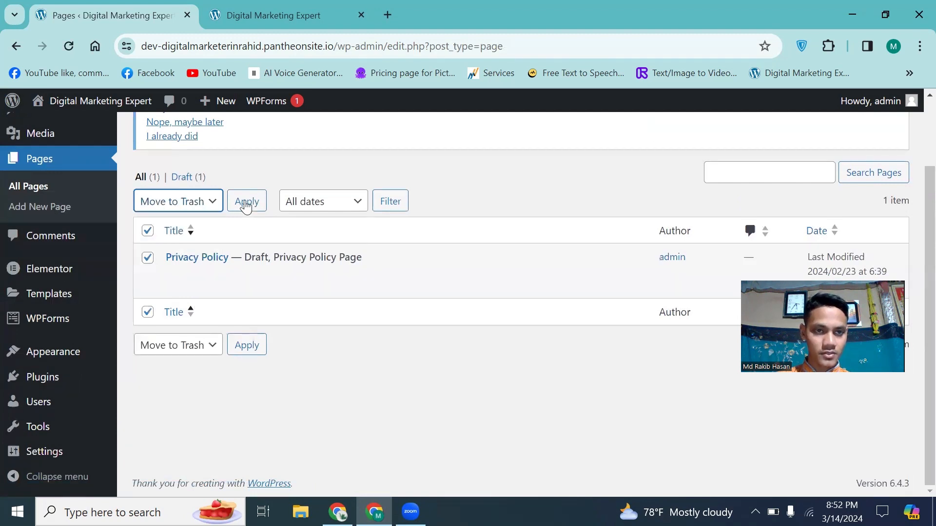
pyautogui.click(247, 206)
pyautogui.click(246, 206)
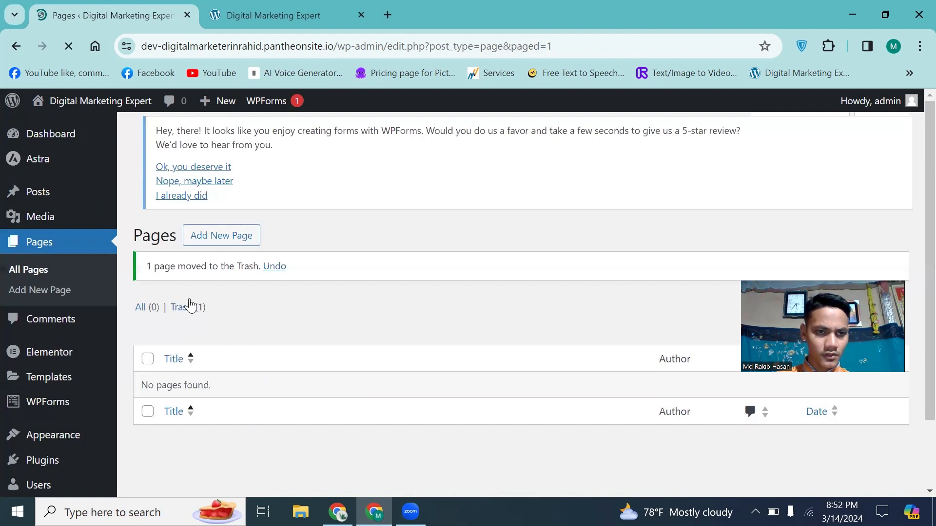
pyautogui.click(189, 301)
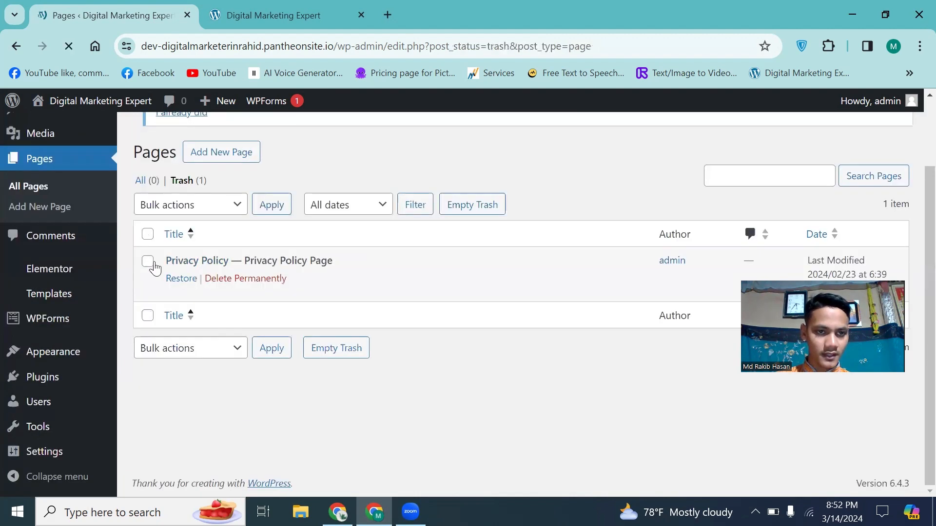
pyautogui.click(225, 279)
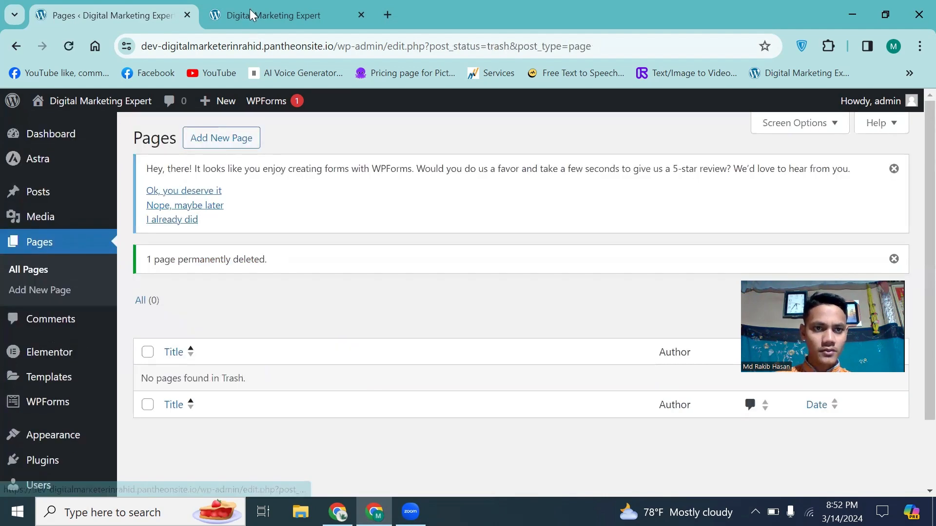
# Switch to the live site, reload its front page and look over how it appears without any pages.
pyautogui.click(251, 15)
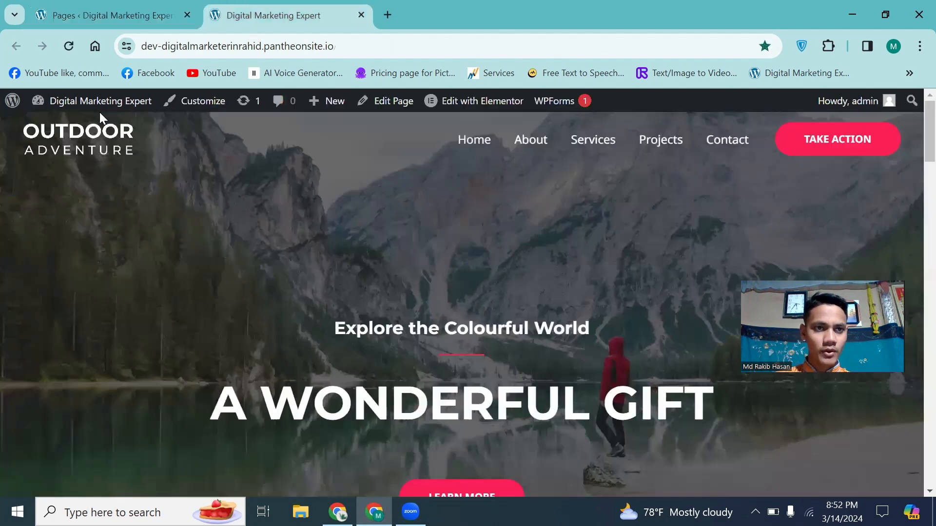
pyautogui.scroll(-1, 398, 331)
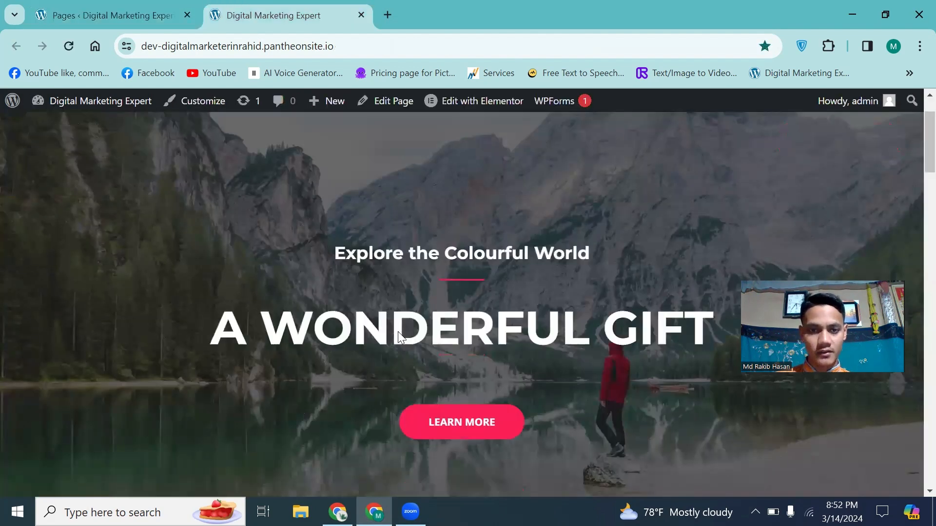
pyautogui.scroll(1, 402, 308)
pyautogui.click(69, 46)
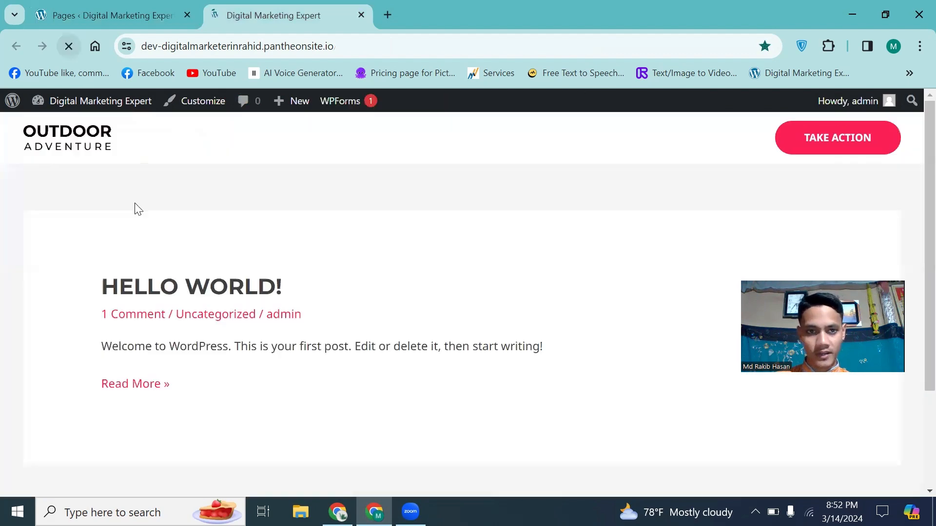
pyautogui.scroll(-3, 332, 282)
pyautogui.scroll(2, 451, 291)
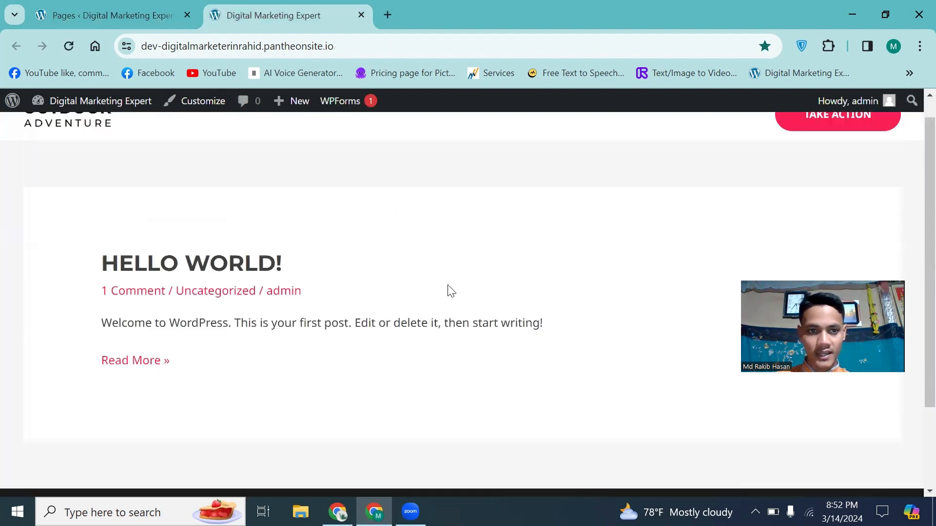
pyautogui.scroll(1, 446, 288)
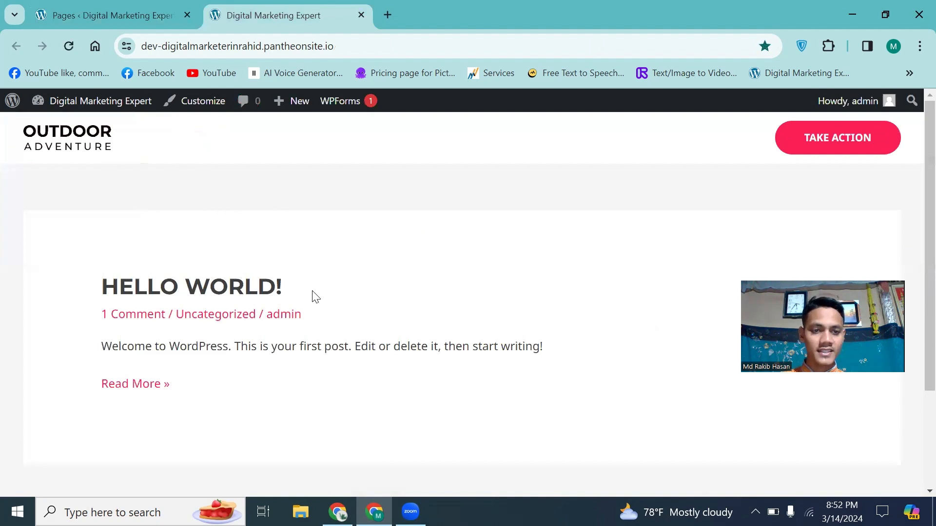
# Return to the dashboard, start a new page and step through the block editor's welcome guide to its end.
pyautogui.click(117, 16)
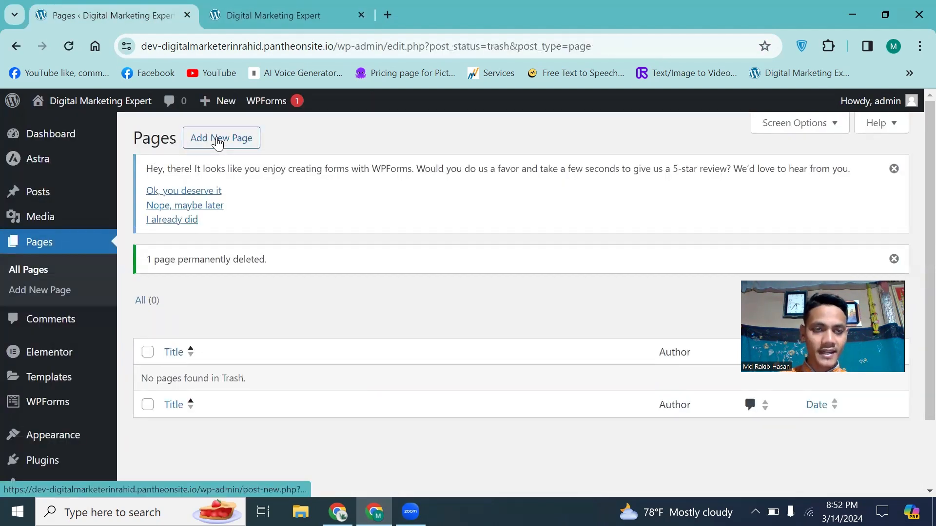
pyautogui.click(217, 140)
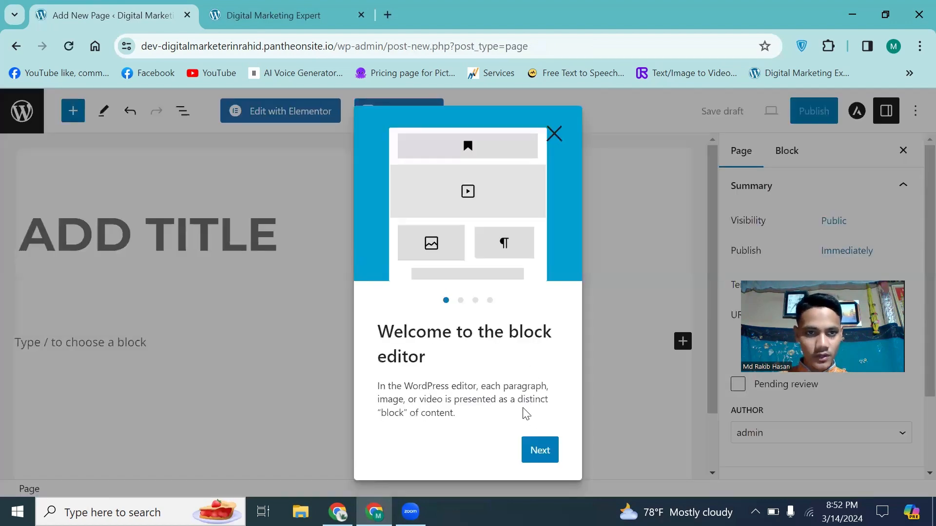
pyautogui.click(546, 455)
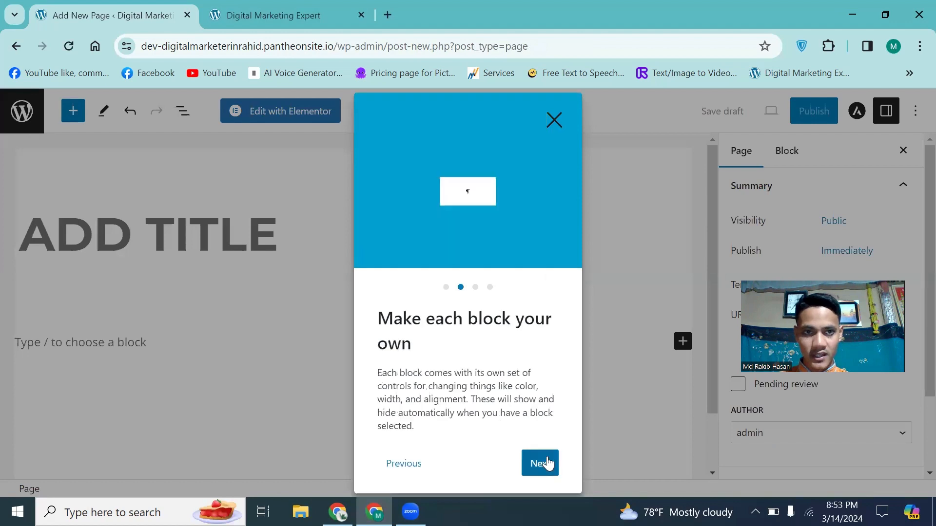
pyautogui.click(540, 461)
pyautogui.click(542, 462)
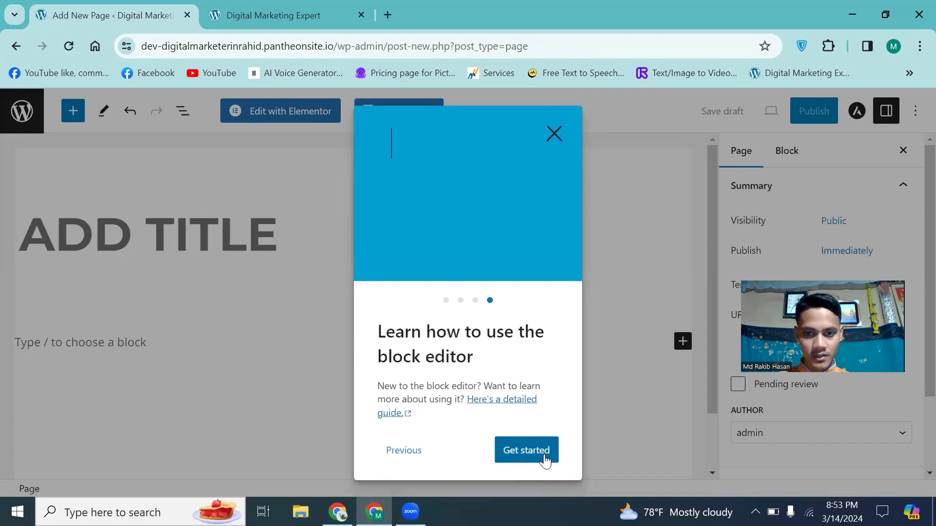
pyautogui.click(539, 453)
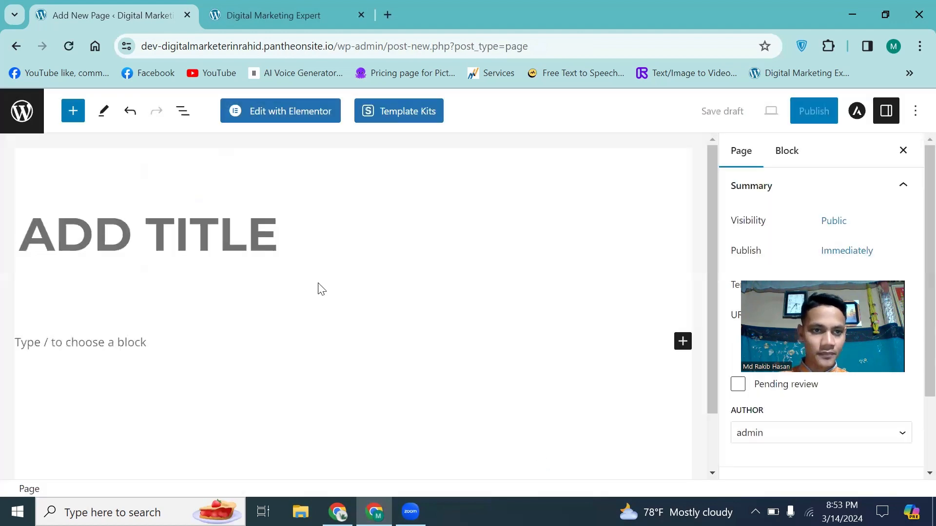
# Title the new page "Home" and publish it.
pyautogui.click(216, 224)
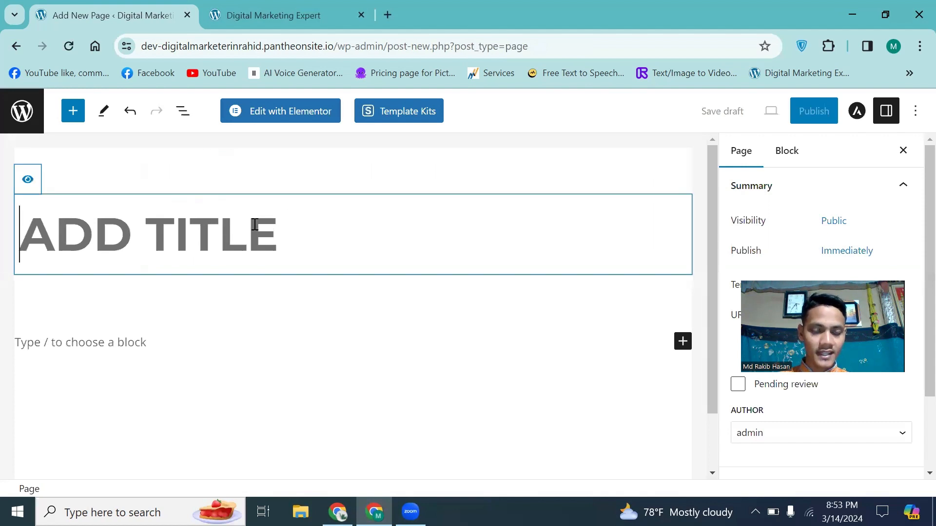
pyautogui.write('H')
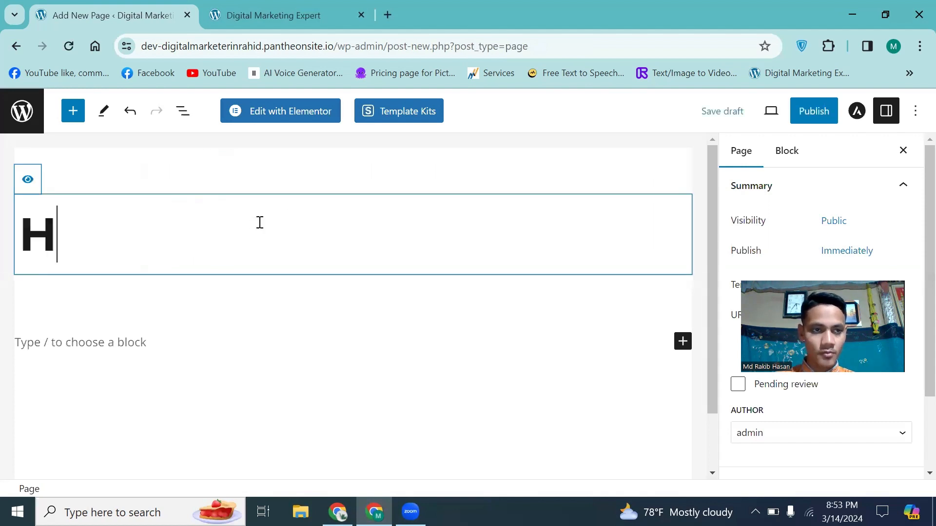
pyautogui.write('O')
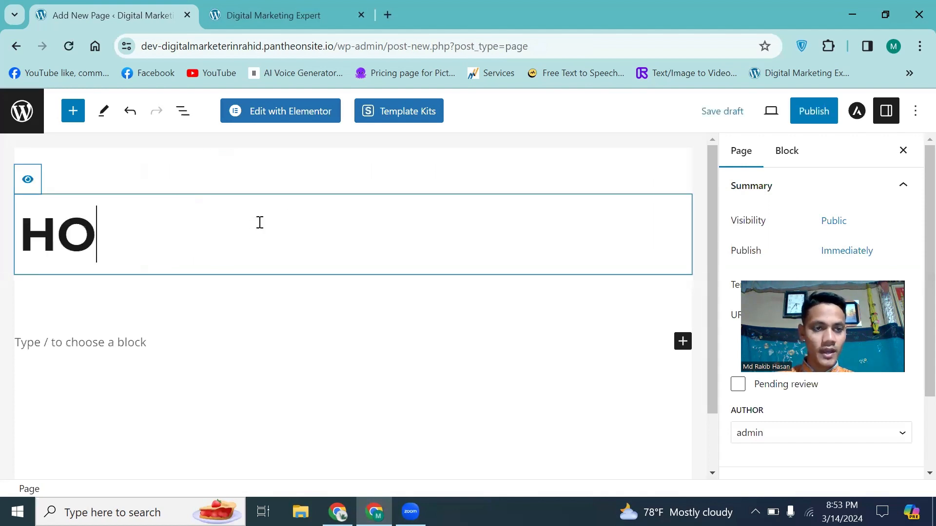
pyautogui.write('ME')
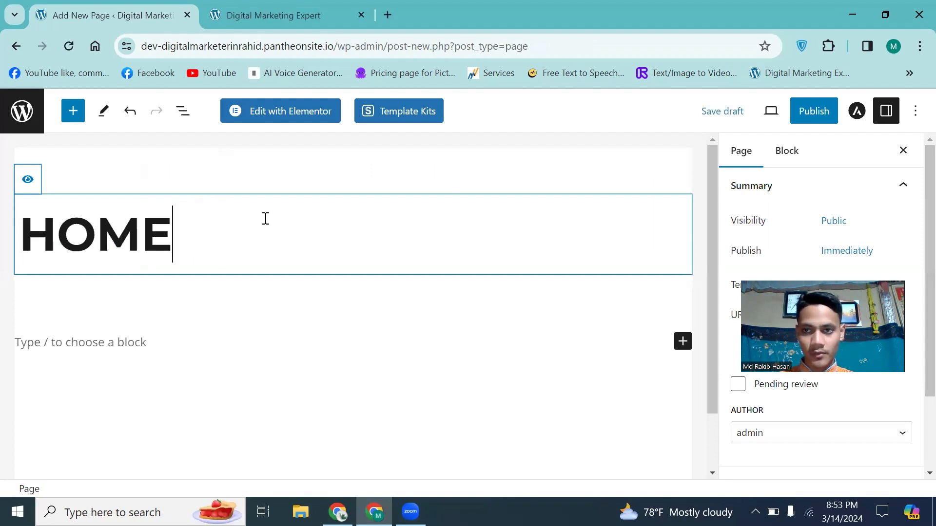
pyautogui.click(804, 113)
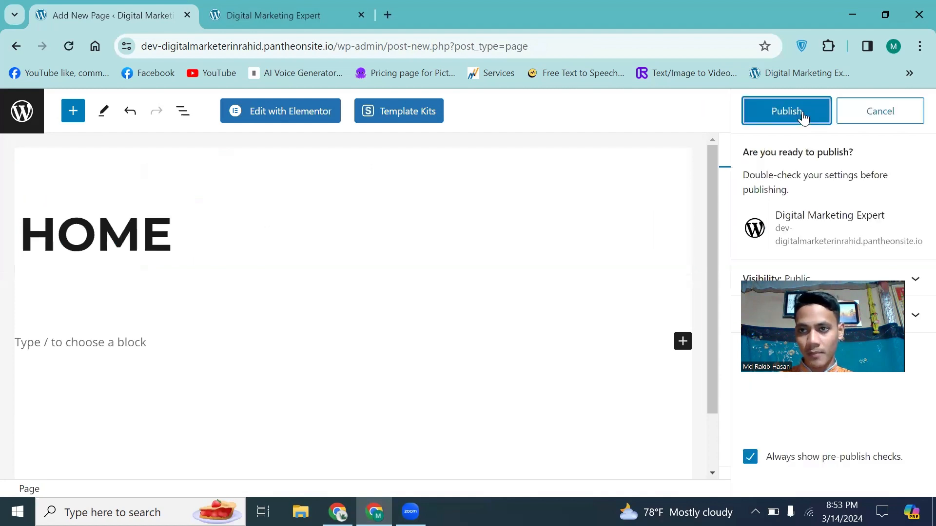
pyautogui.click(787, 114)
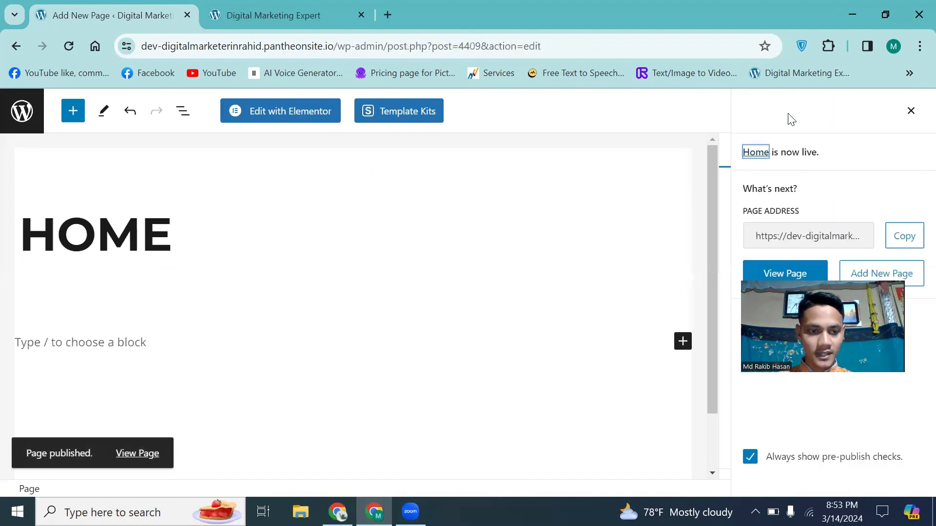
# Reload the live site's front page to check it after publishing the Home page.
pyautogui.click(250, 16)
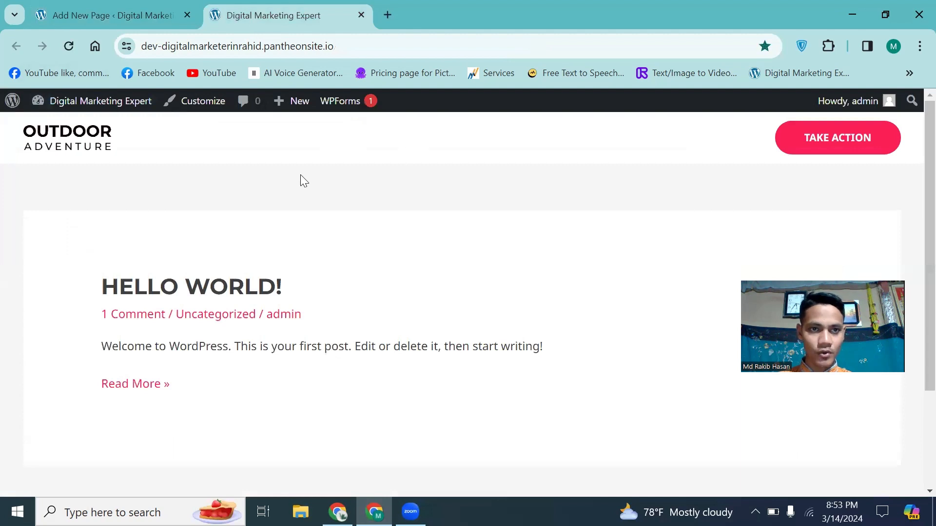
pyautogui.click(71, 45)
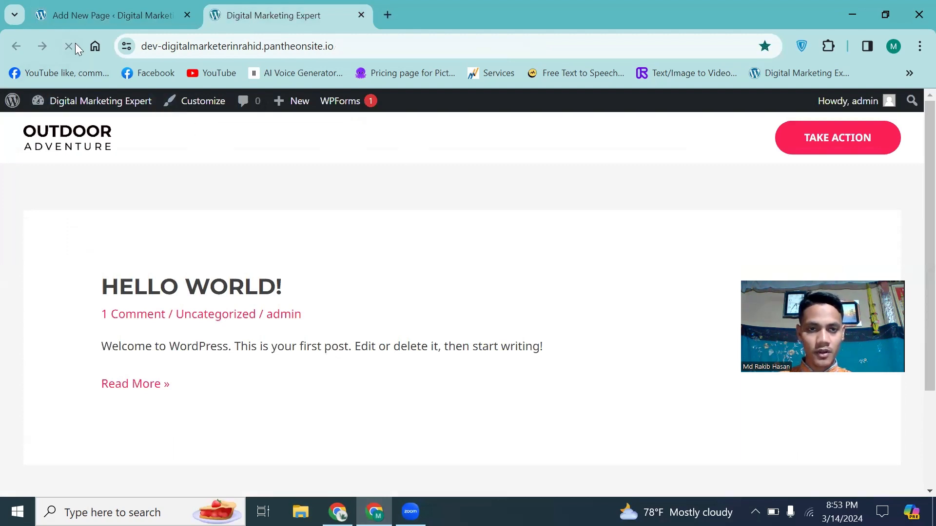
pyautogui.click(68, 45)
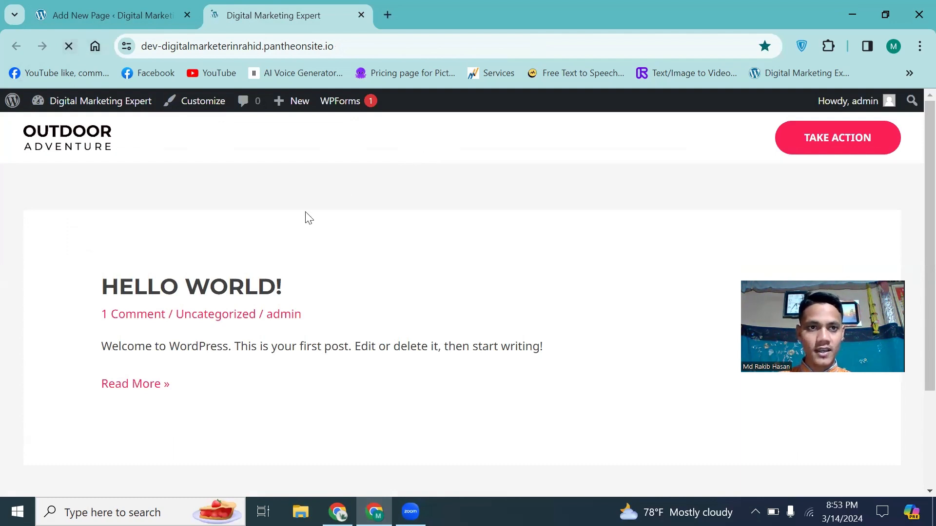
# Leave the page editor for the list of all pages and review the entry of the Home page.
pyautogui.click(136, 7)
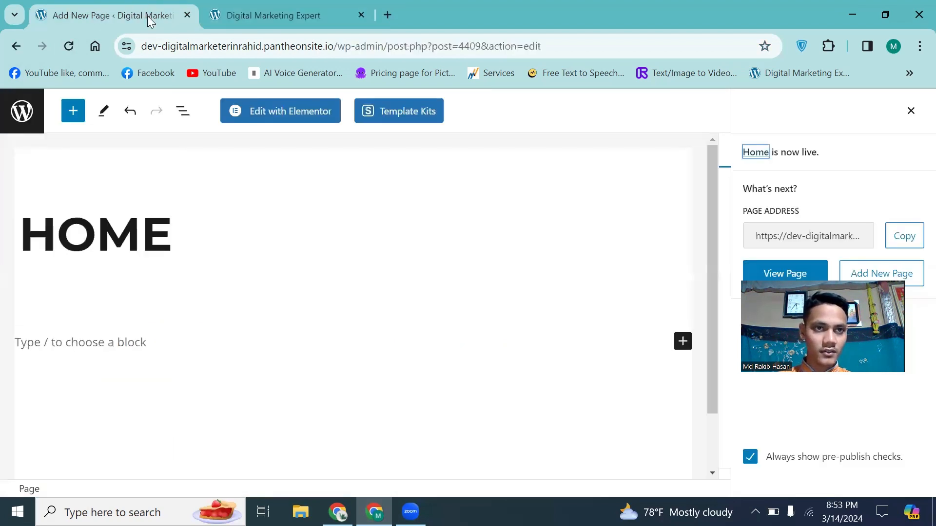
pyautogui.click(23, 116)
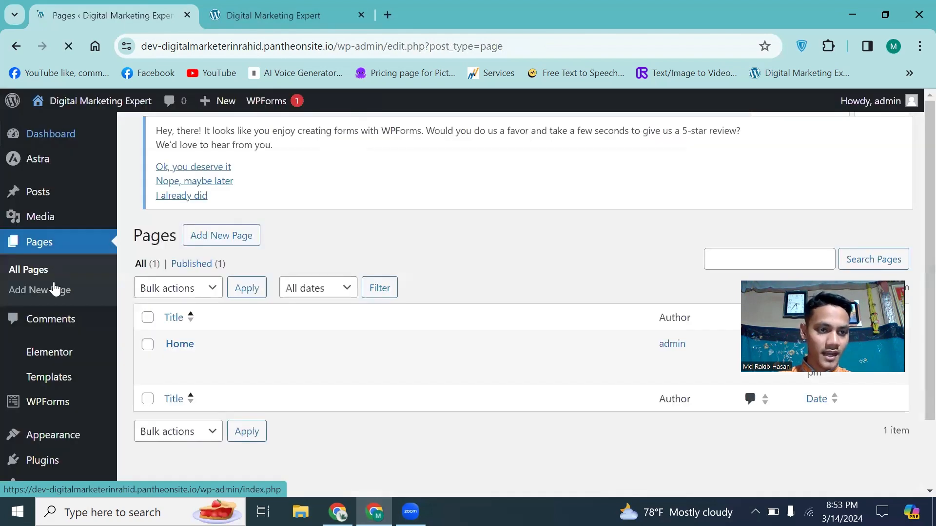
pyautogui.scroll(-2, 55, 293)
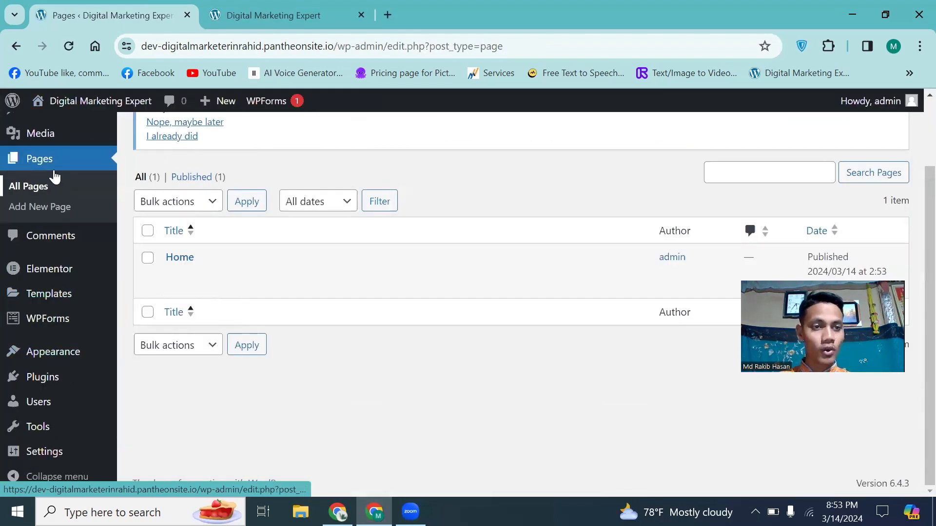
pyautogui.scroll(2, 55, 177)
pyautogui.moveTo(54, 177)
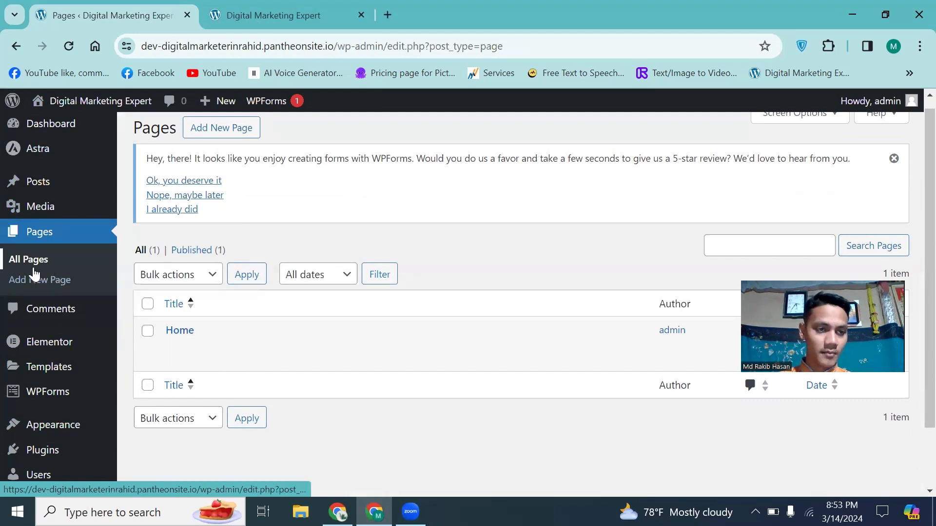
pyautogui.click(34, 270)
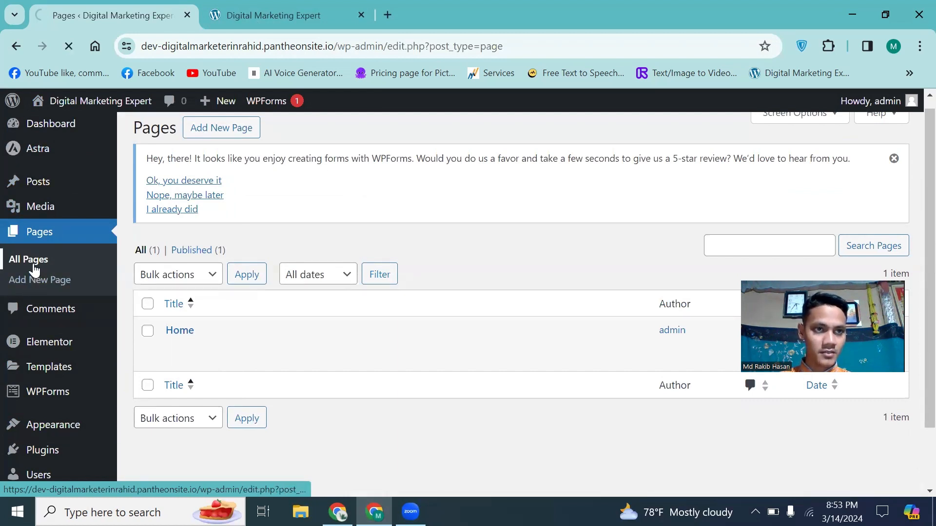
pyautogui.scroll(-2, 184, 267)
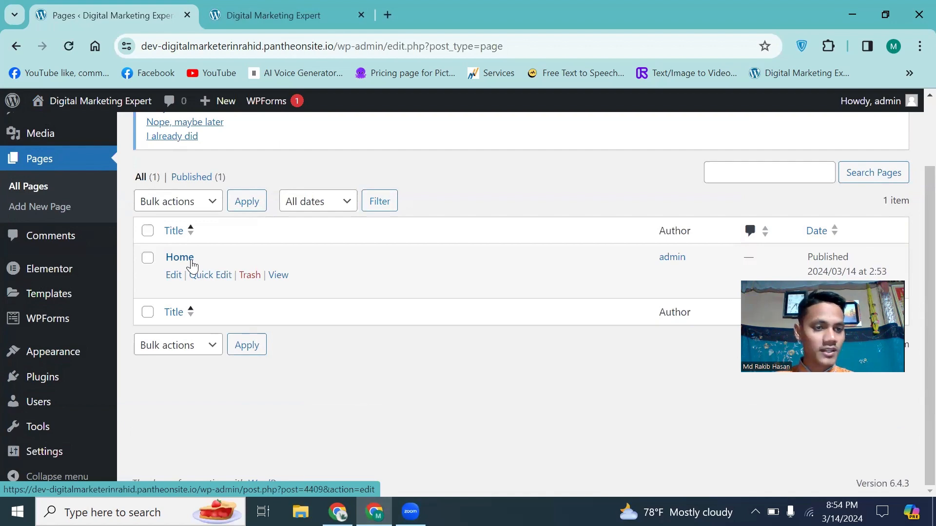
pyautogui.scroll(2, 92, 300)
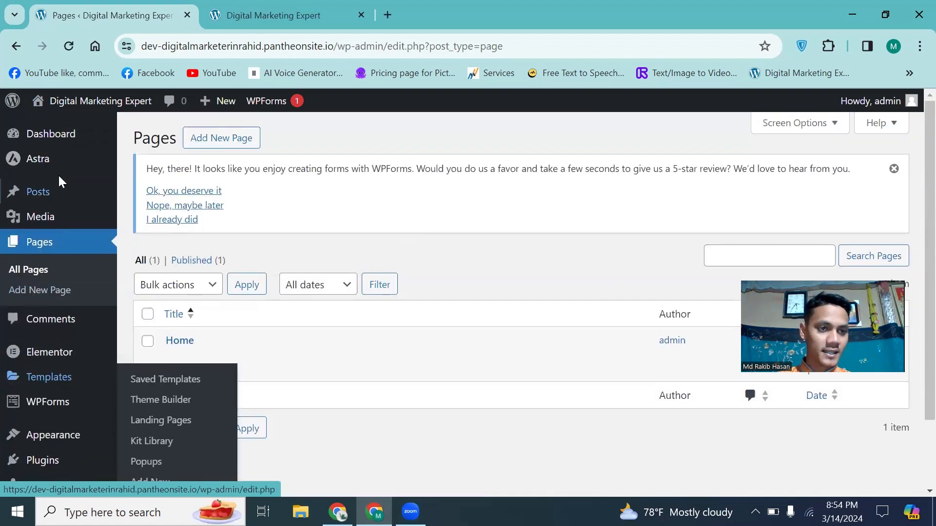
pyautogui.moveTo(58, 142)
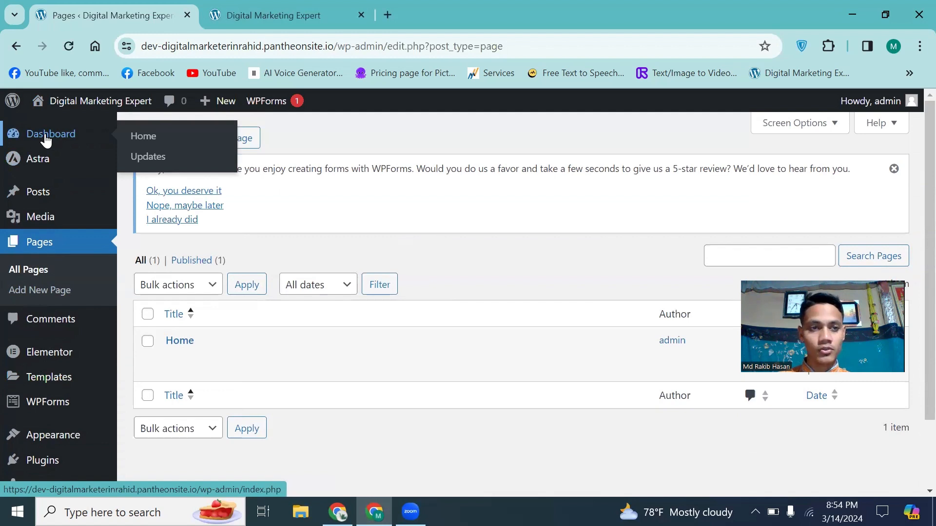
# Look over the dashboard's admin sections and the Home page entry, and check the live site's header for menu links.
pyautogui.moveTo(39, 201)
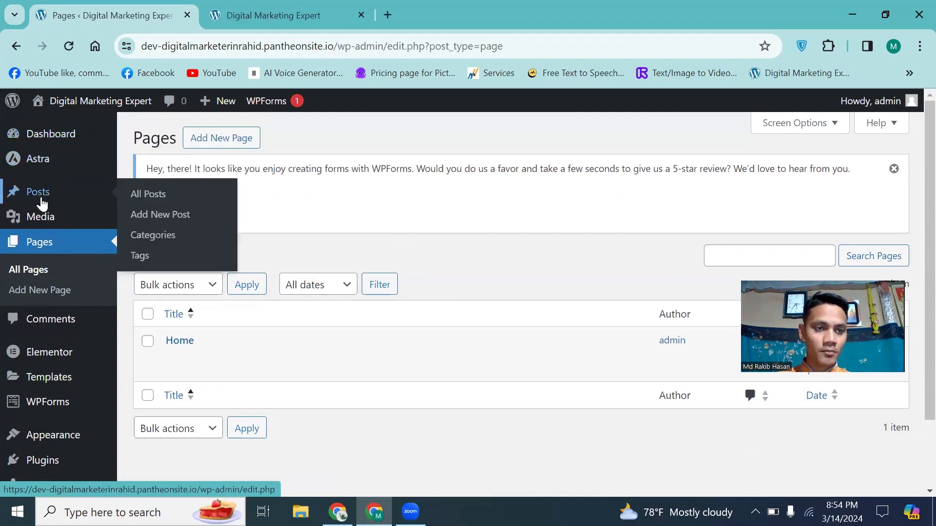
pyautogui.moveTo(48, 220)
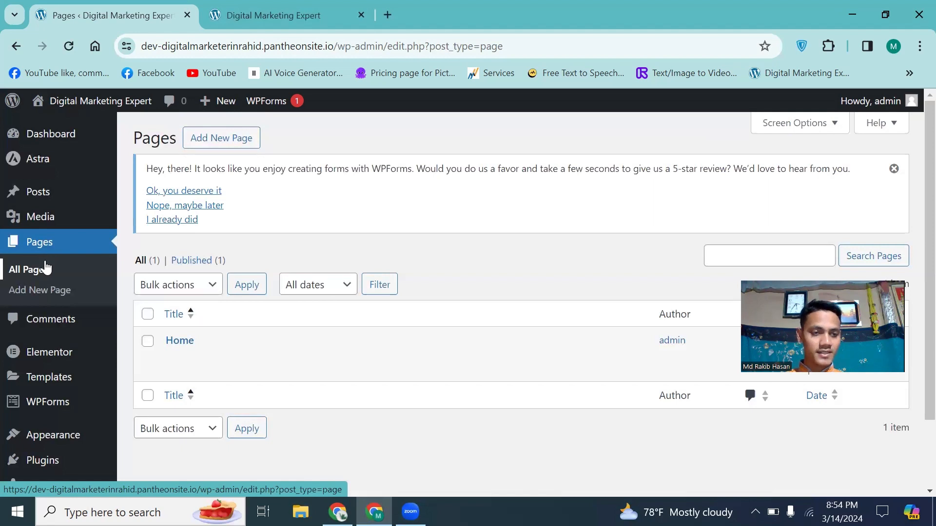
pyautogui.scroll(-2, 47, 269)
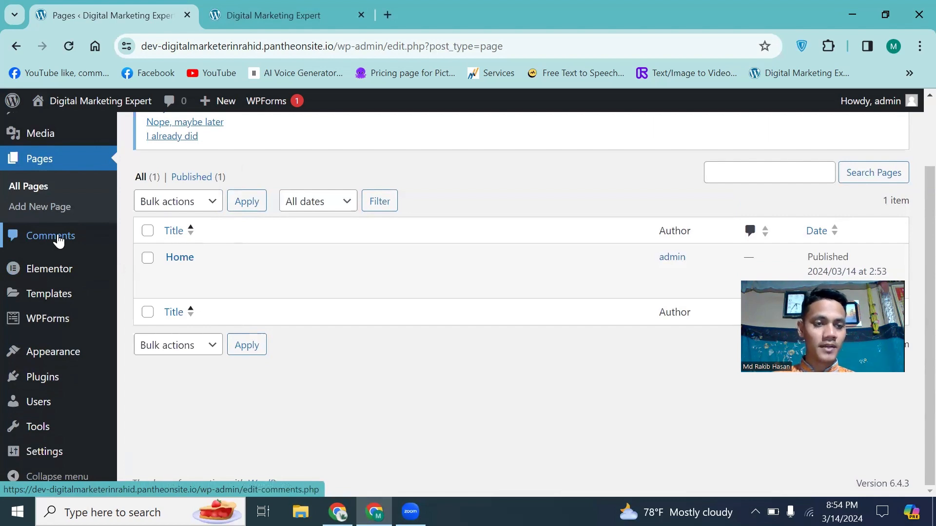
pyautogui.moveTo(59, 274)
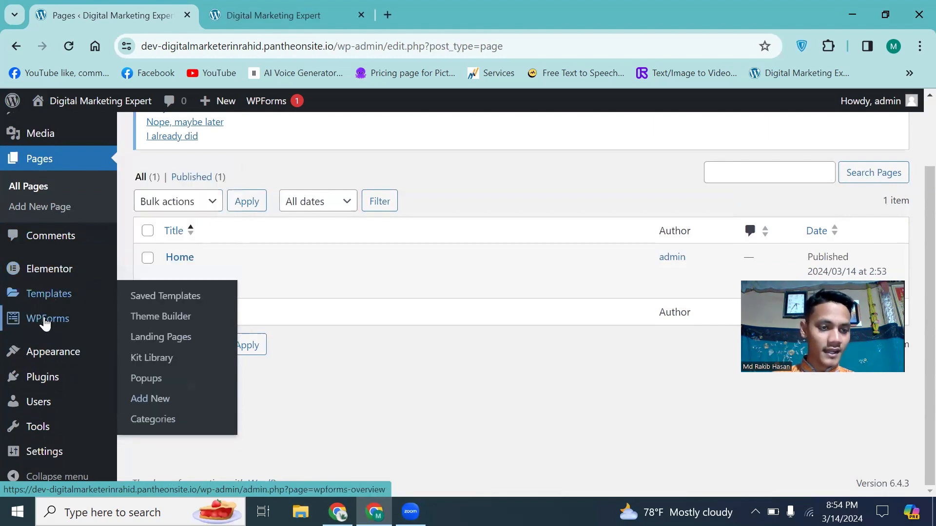
pyautogui.moveTo(53, 363)
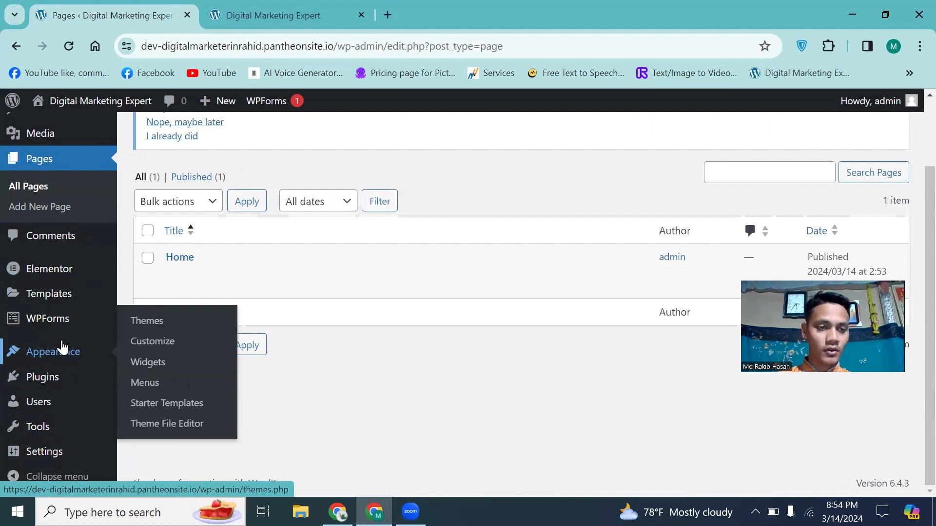
pyautogui.moveTo(173, 271)
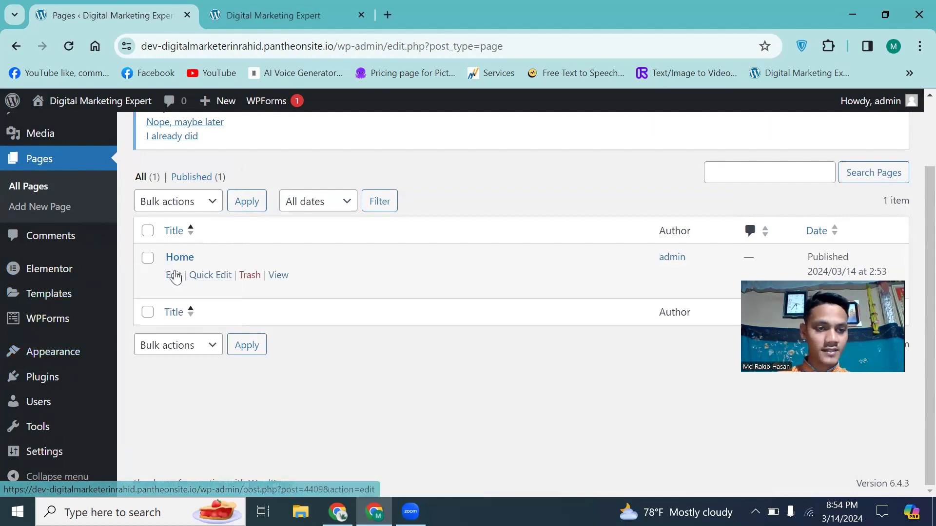
pyautogui.click(254, 13)
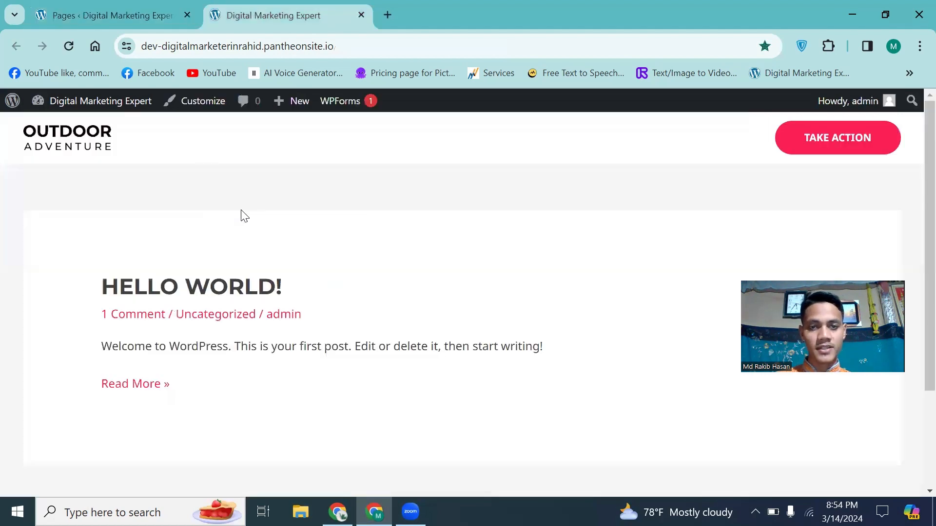
pyautogui.click(122, 11)
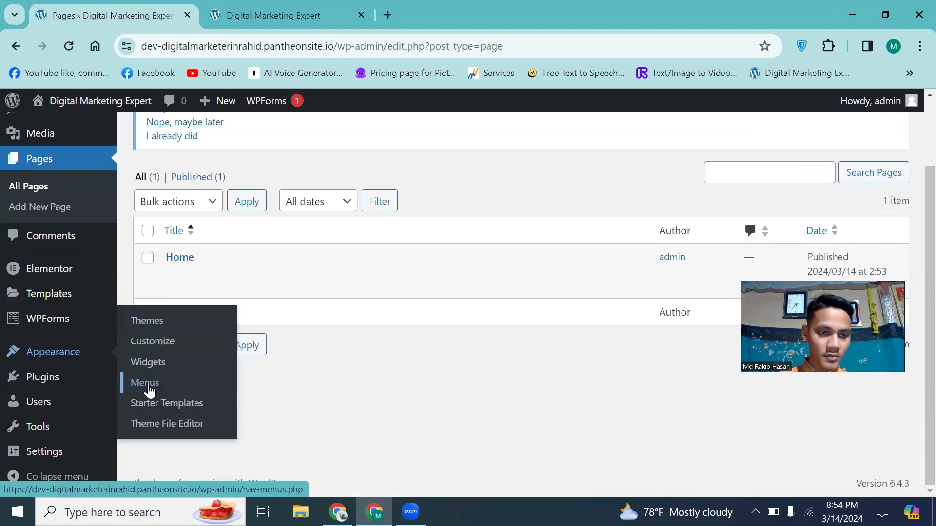
# Open the site's menu editor, add the Home page to the menu assigned to the Primary Menu location, and save it.
pyautogui.click(154, 386)
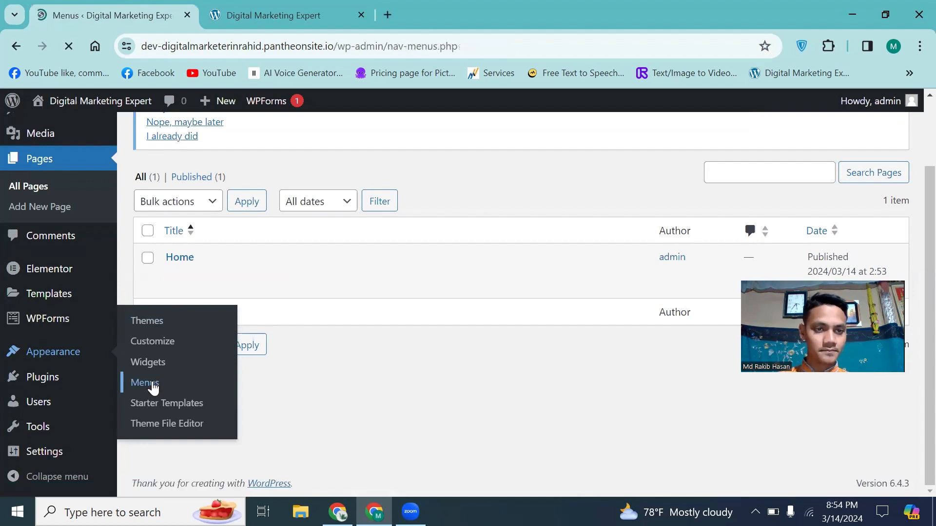
pyautogui.scroll(-5, 415, 308)
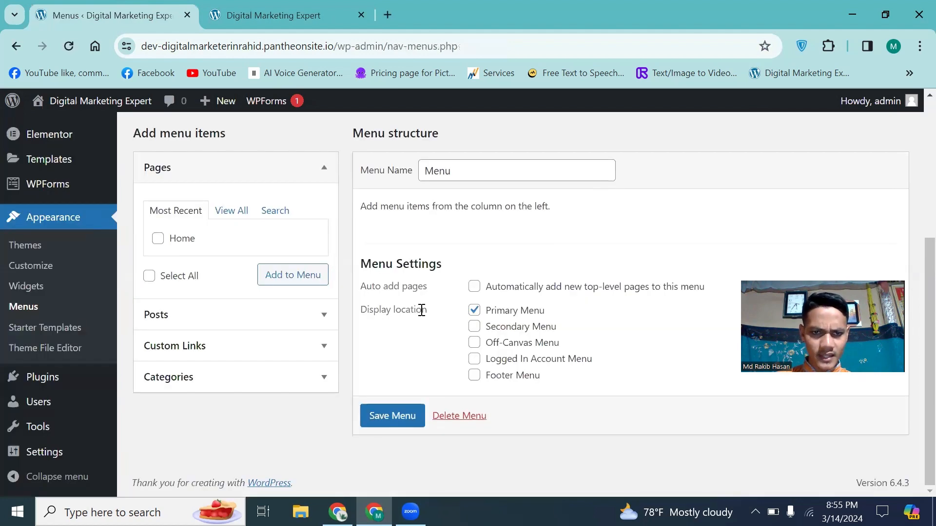
pyautogui.click(158, 239)
pyautogui.click(278, 281)
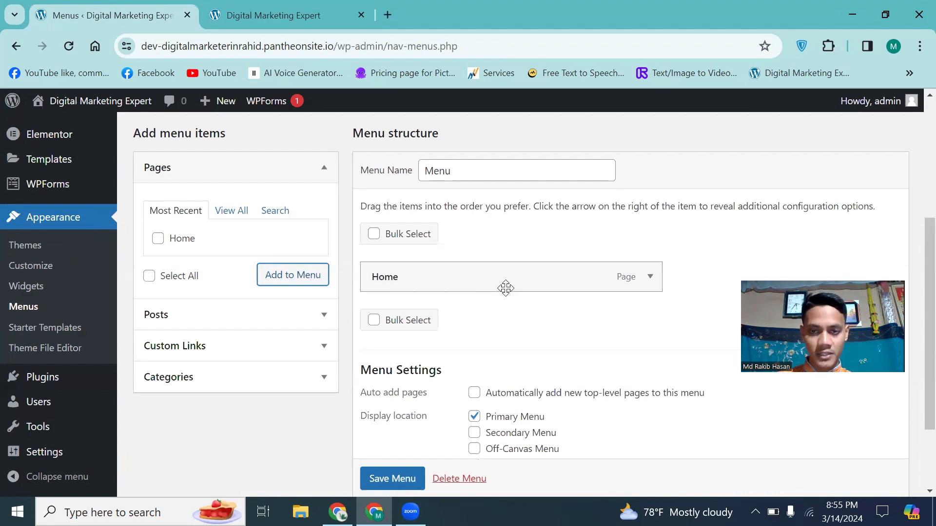
pyautogui.scroll(-1, 503, 230)
pyautogui.scroll(-1, 507, 325)
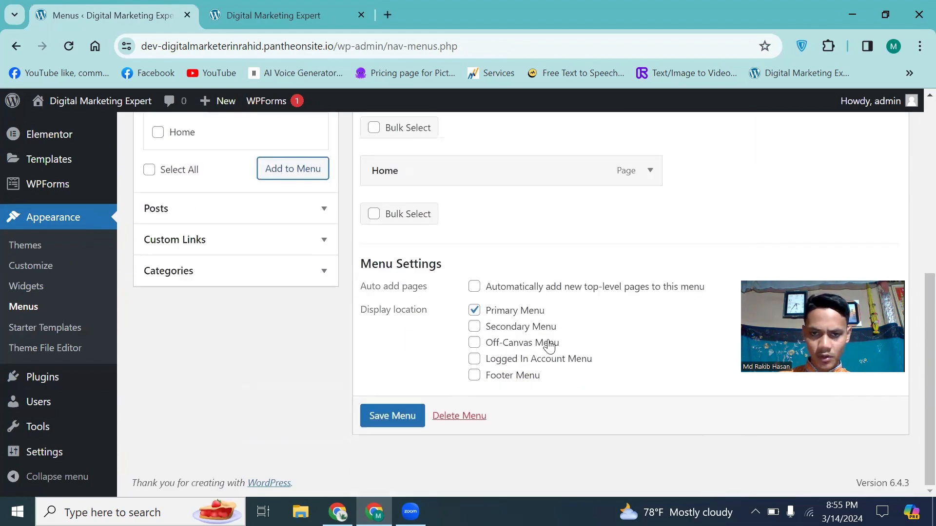
pyautogui.click(401, 419)
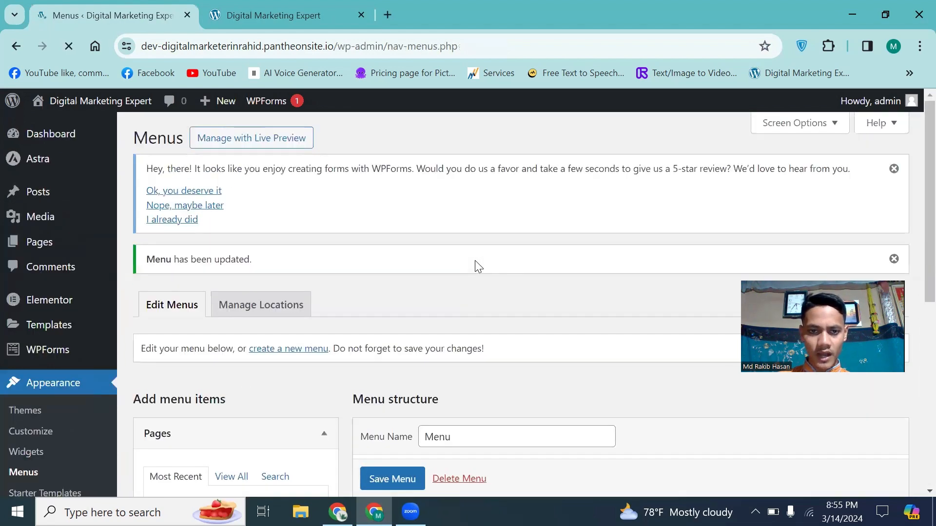
pyautogui.scroll(-5, 475, 261)
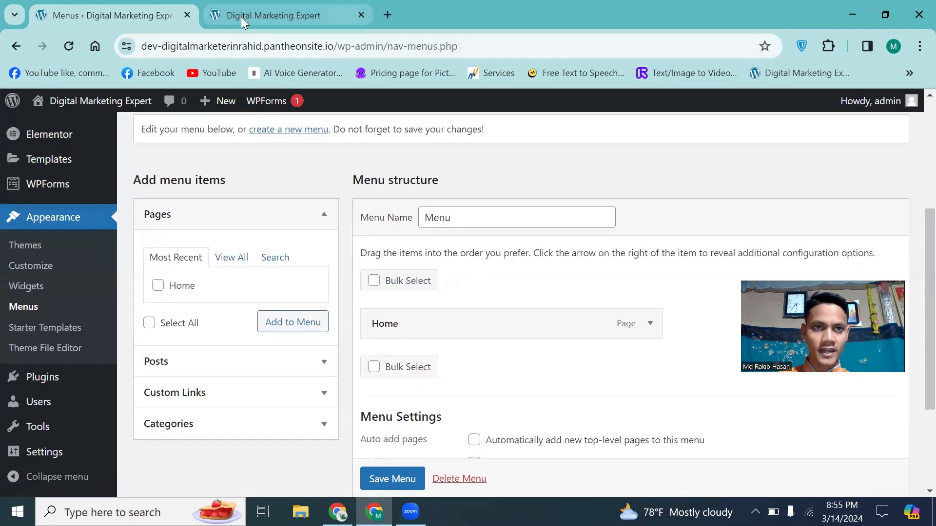
# Reload the live site's front page and check the header navigation for the Home link.
pyautogui.click(241, 17)
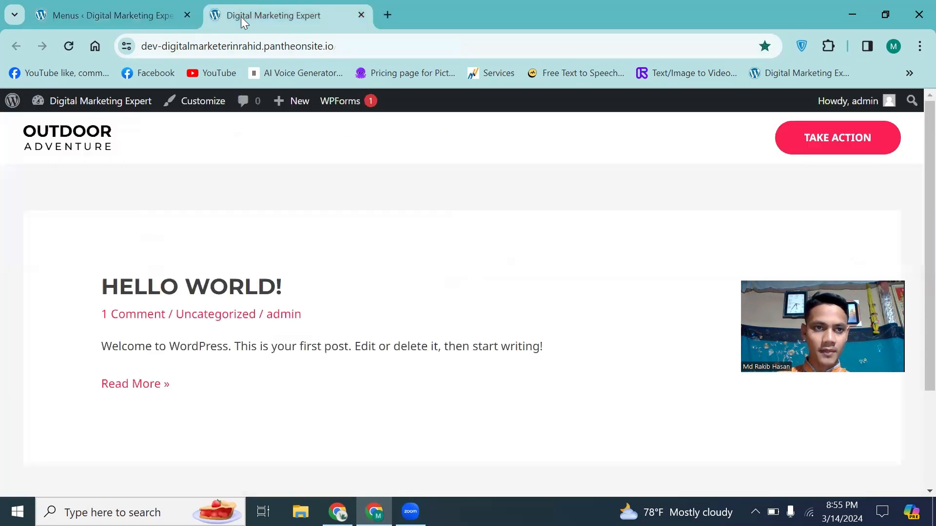
pyautogui.click(68, 46)
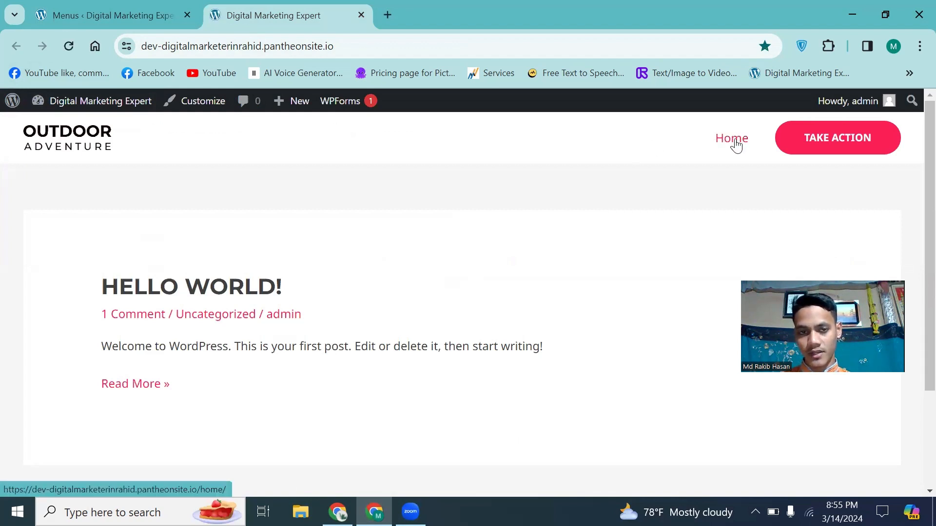
pyautogui.scroll(-3, 328, 259)
pyautogui.scroll(3, 658, 203)
pyautogui.scroll(-1, 357, 288)
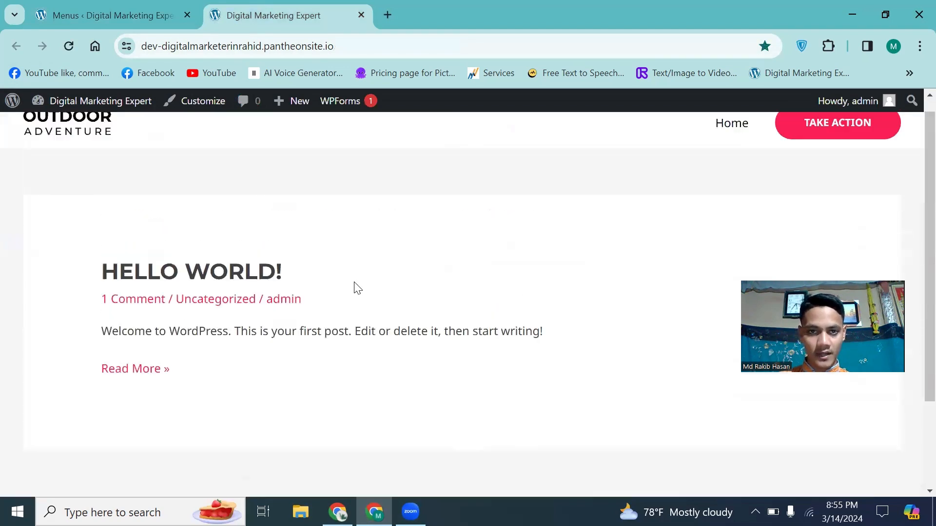
pyautogui.scroll(1, 355, 284)
# Return to the dashboard's page list, create a new page titled "About" and publish it.
pyautogui.click(128, 16)
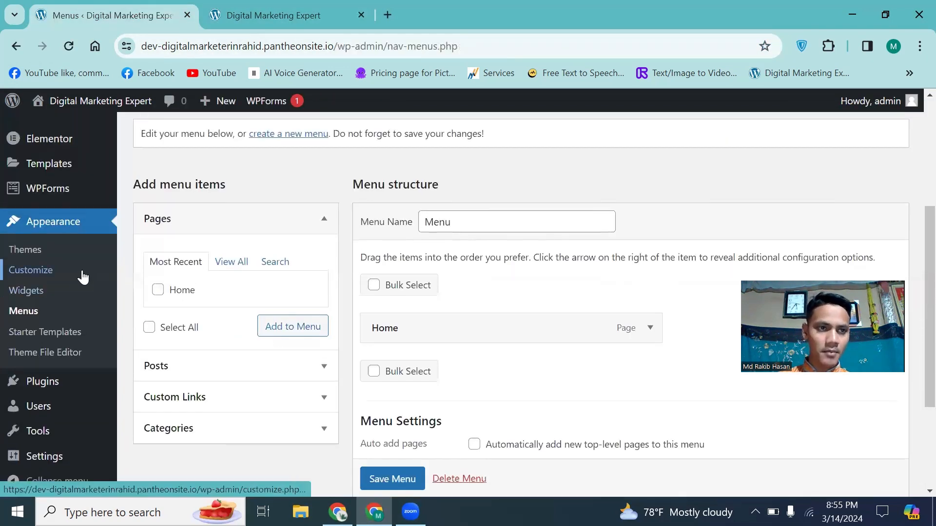
pyautogui.scroll(5, 83, 276)
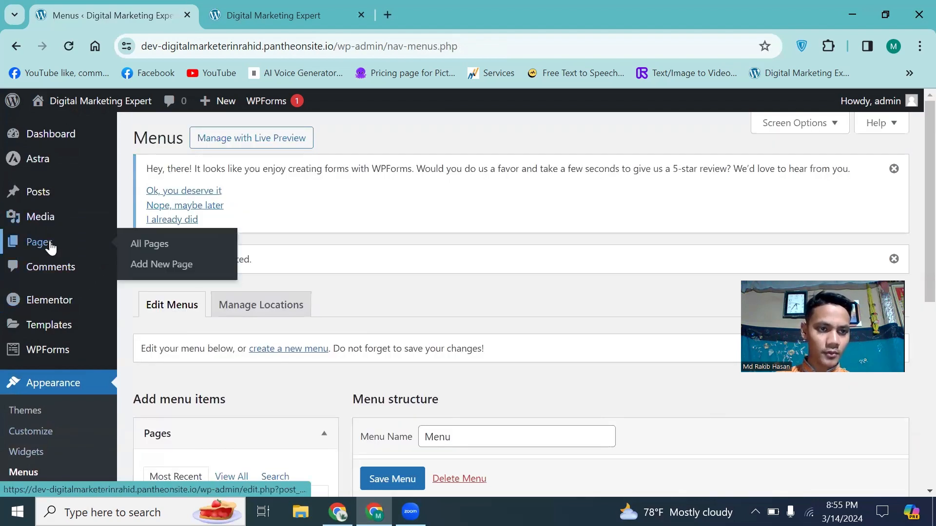
pyautogui.click(51, 248)
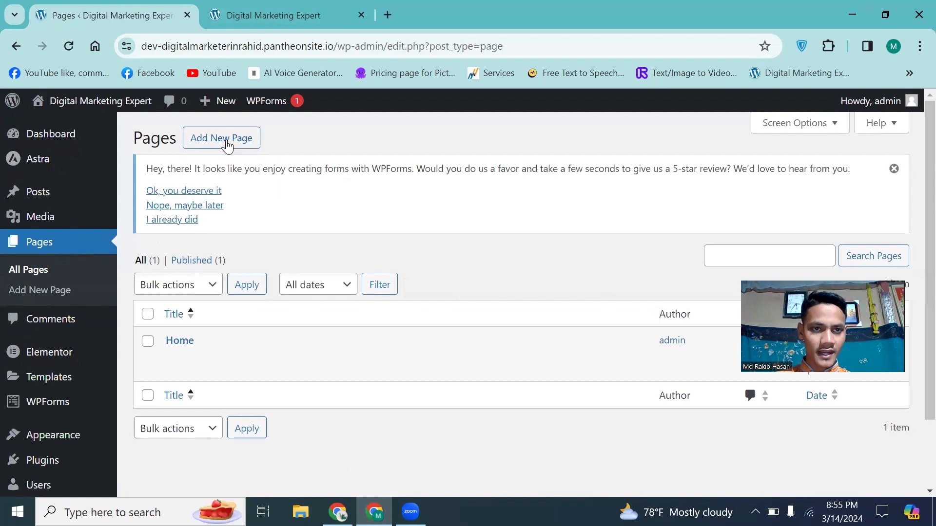
pyautogui.click(227, 142)
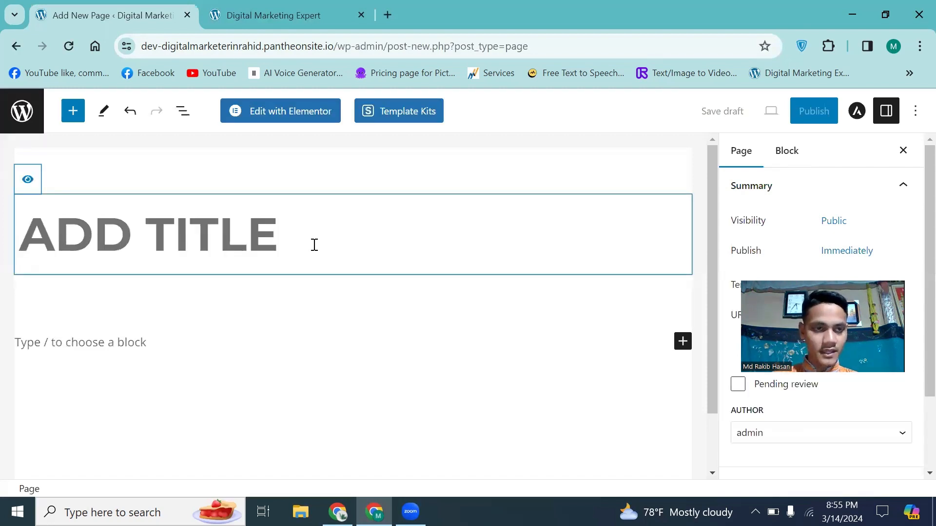
pyautogui.write('ABOUT')
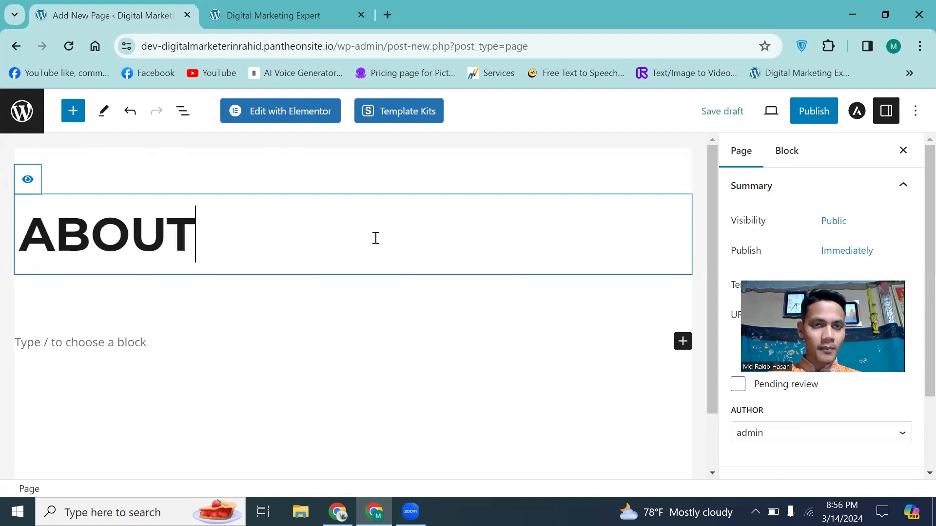
pyautogui.click(819, 114)
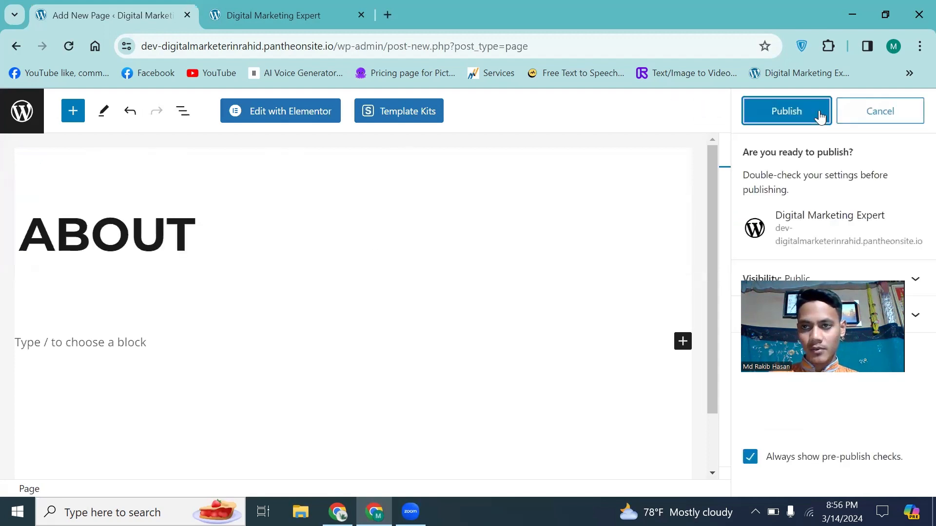
pyautogui.click(784, 115)
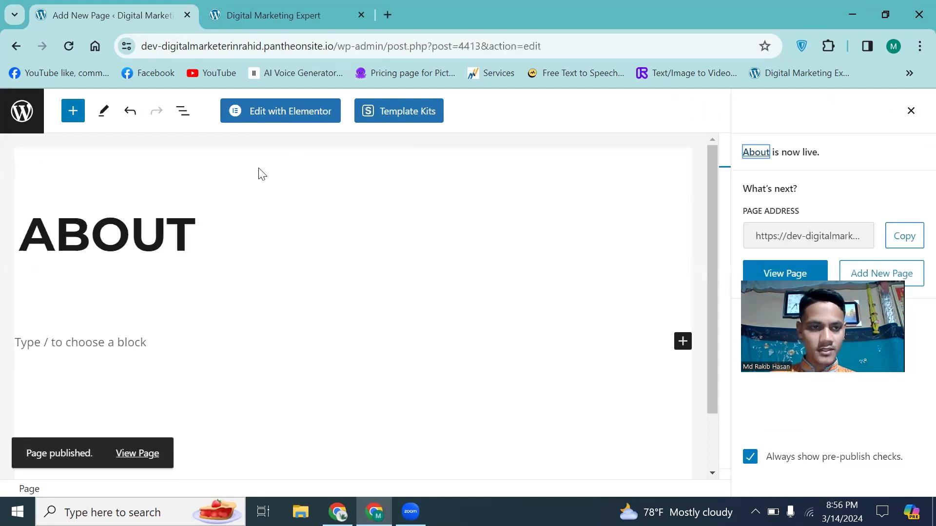
# Go back to the page list, create another page titled "searvices" and publish it.
pyautogui.click(19, 112)
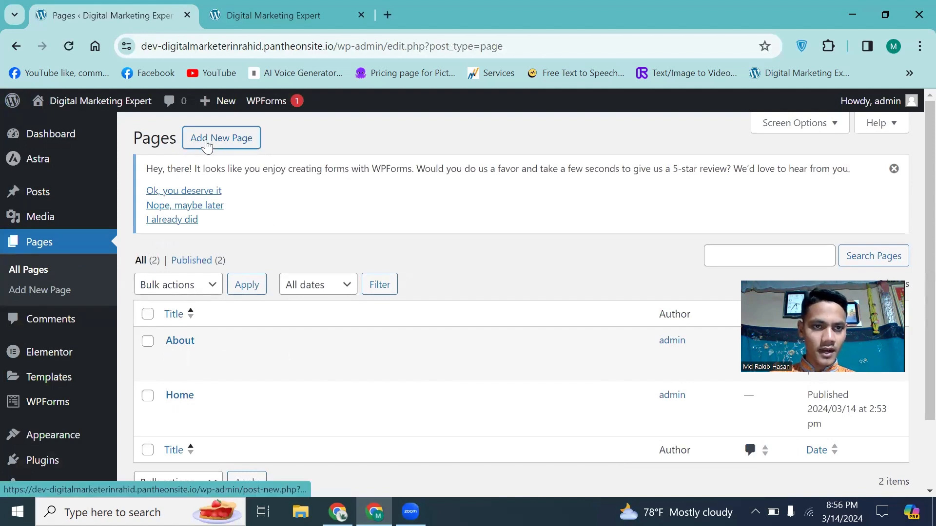
pyautogui.click(207, 141)
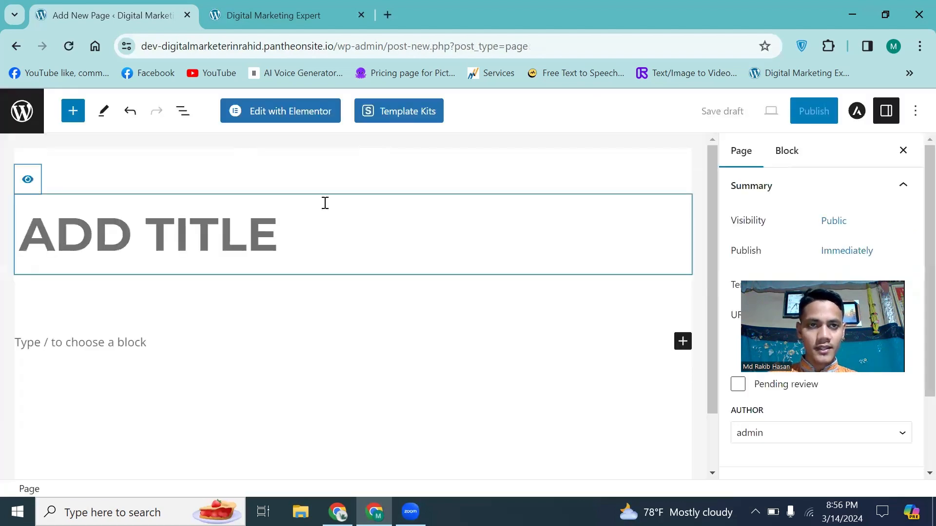
pyautogui.click(127, 233)
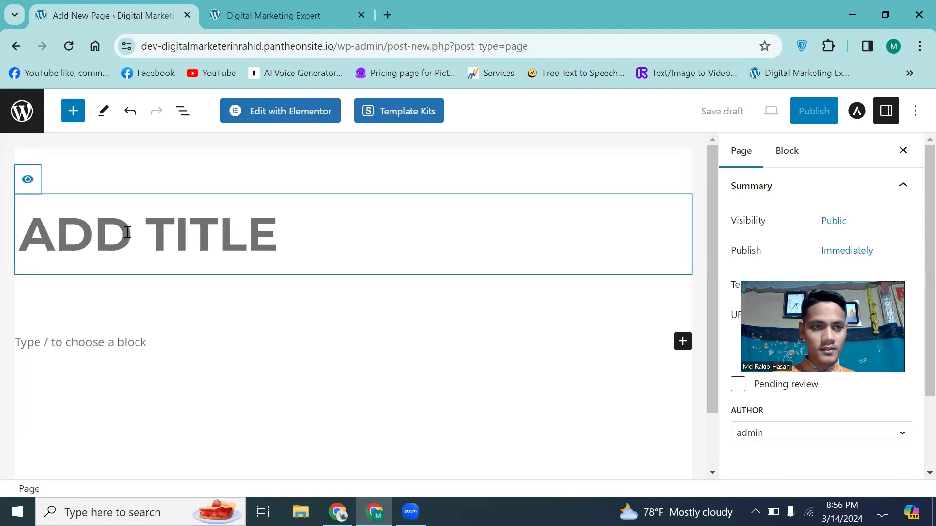
pyautogui.write('SEARVICES')
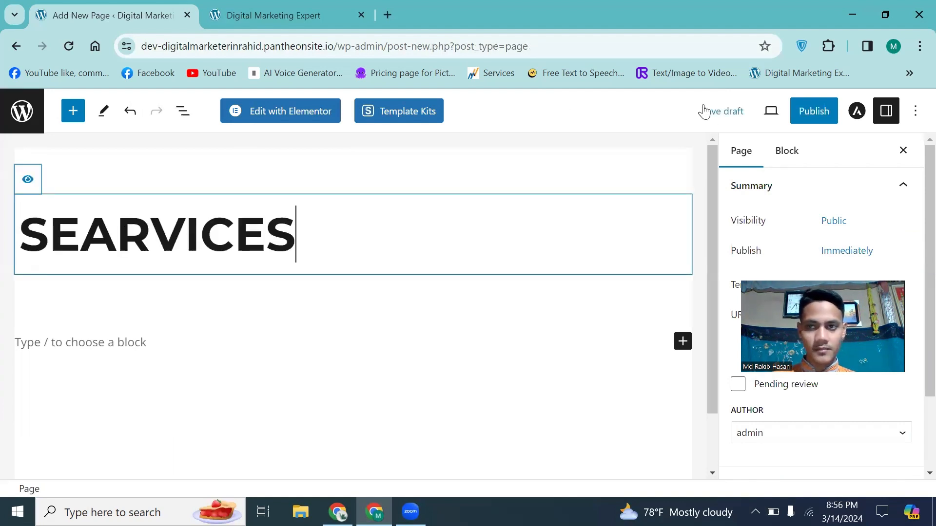
pyautogui.click(816, 113)
pyautogui.click(794, 114)
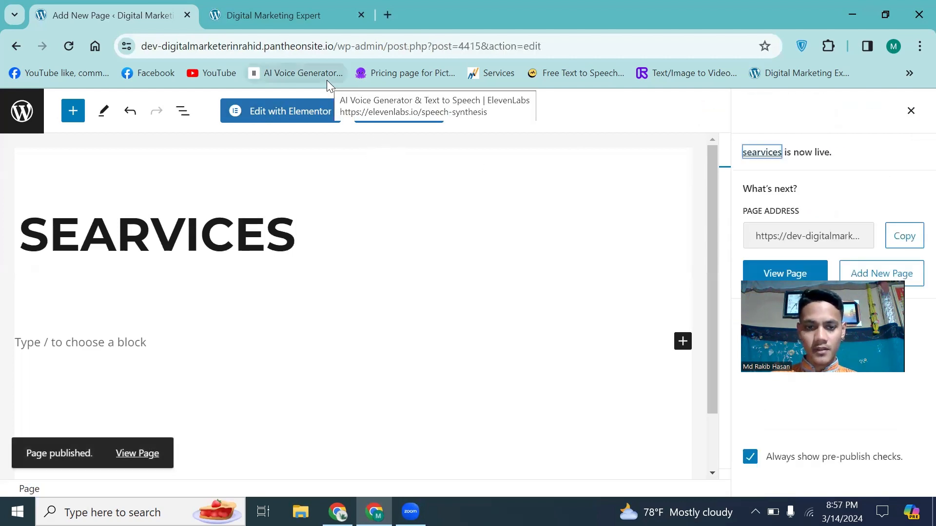
# Return to the page list, create a new page titled "Contact" and publish it.
pyautogui.click(31, 110)
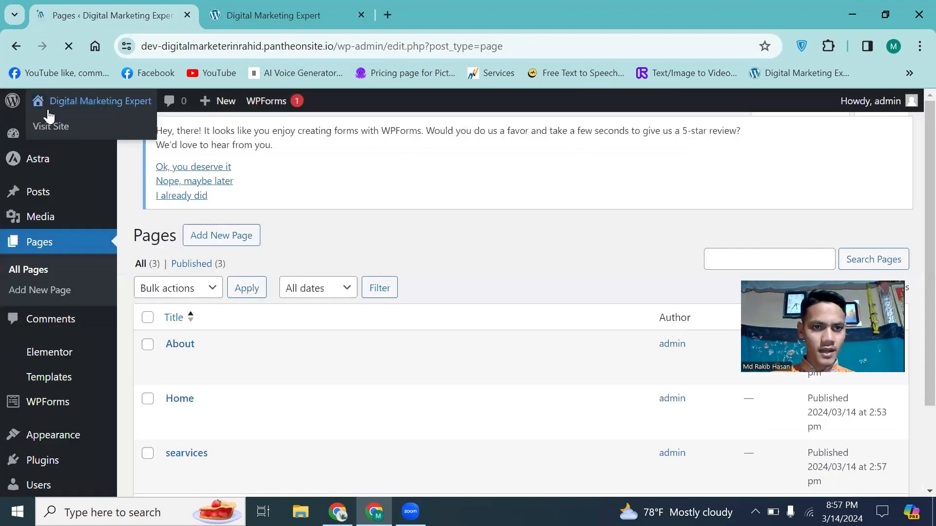
pyautogui.scroll(-2, 211, 366)
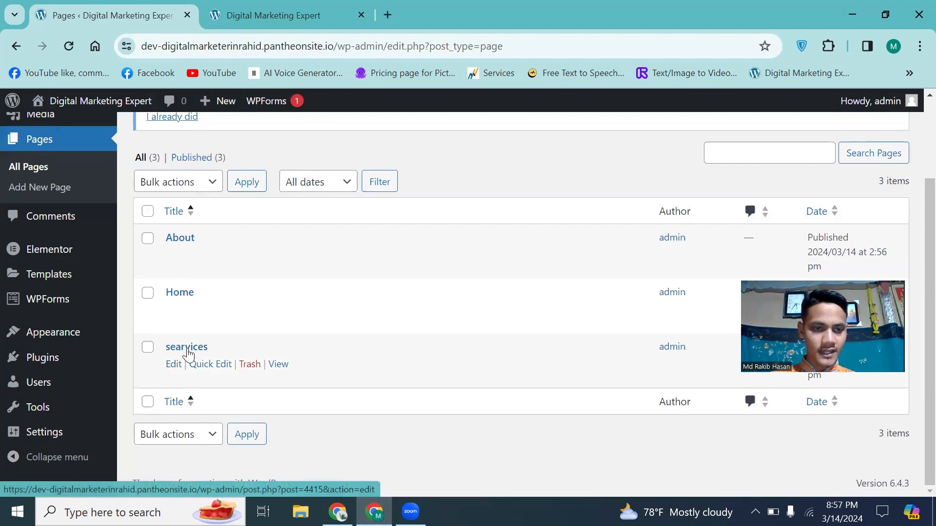
pyautogui.scroll(2, 260, 222)
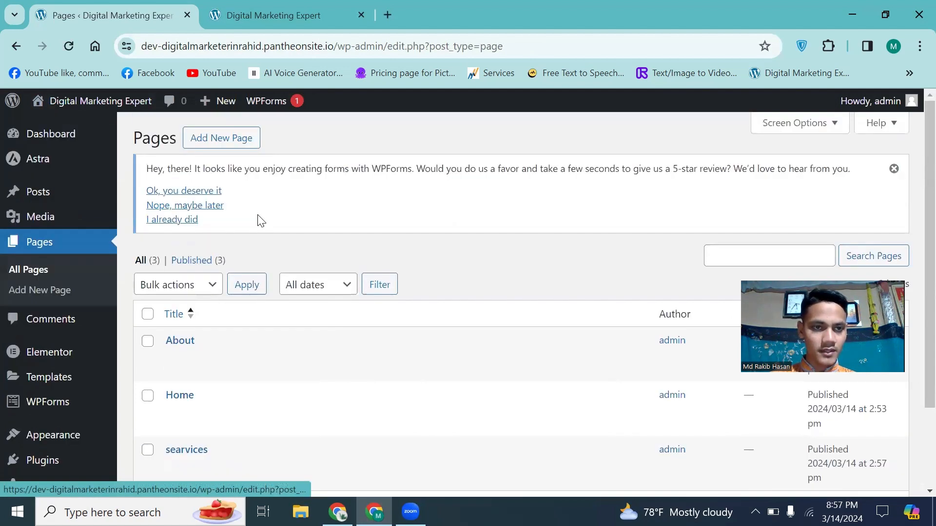
pyautogui.click(227, 143)
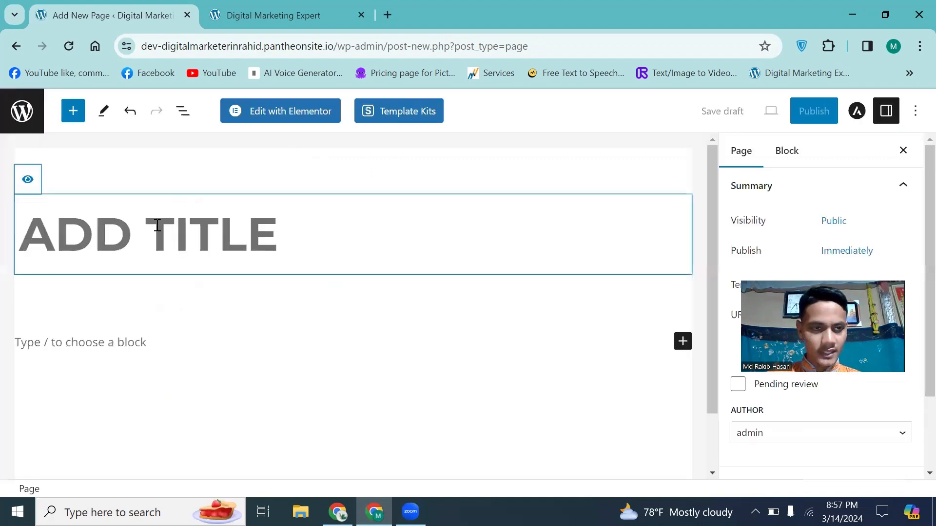
pyautogui.write('C')
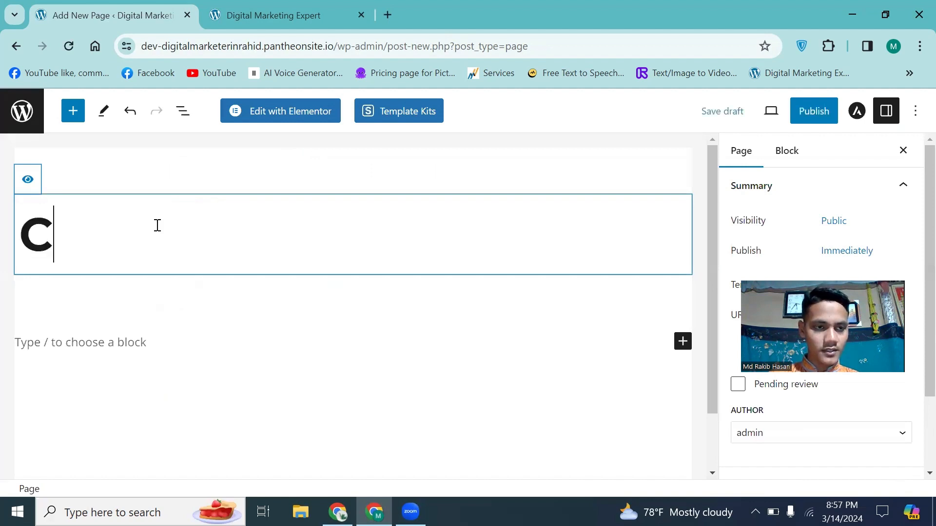
pyautogui.write('ON')
pyautogui.write('TAC')
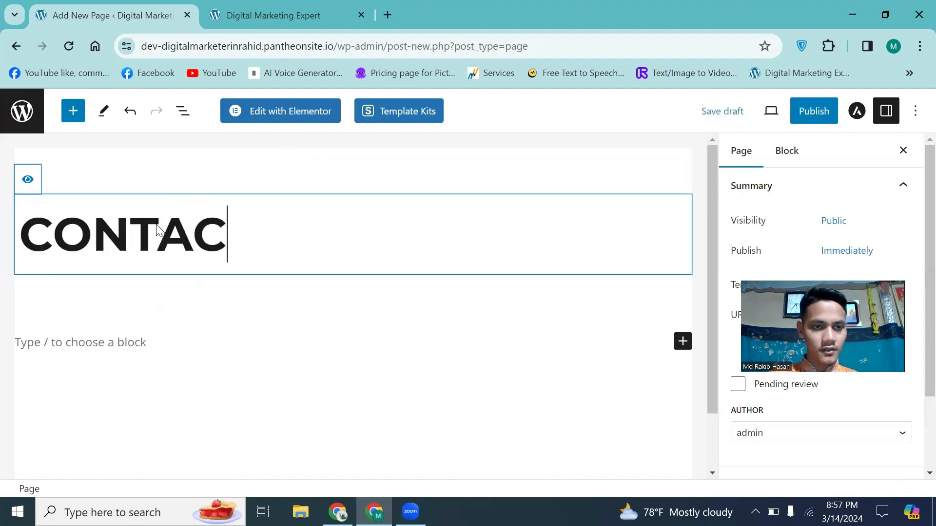
pyautogui.write('T')
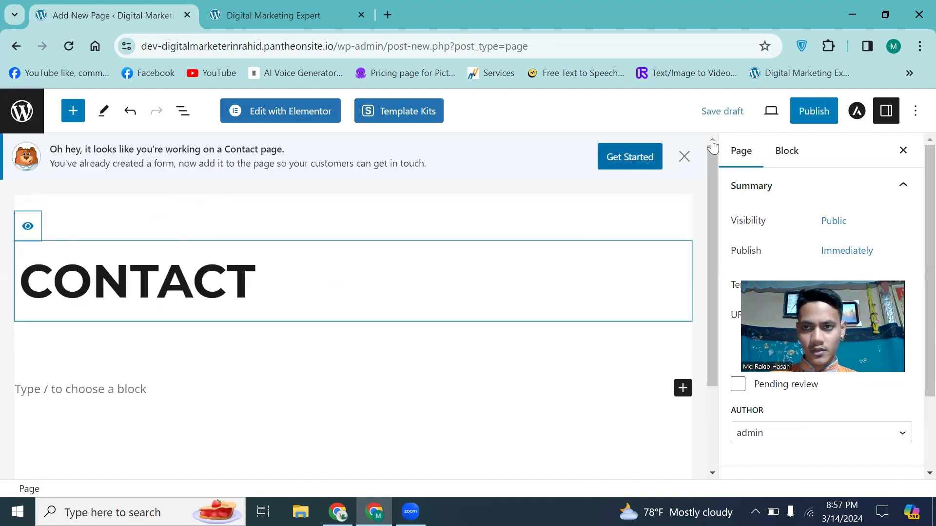
pyautogui.click(689, 164)
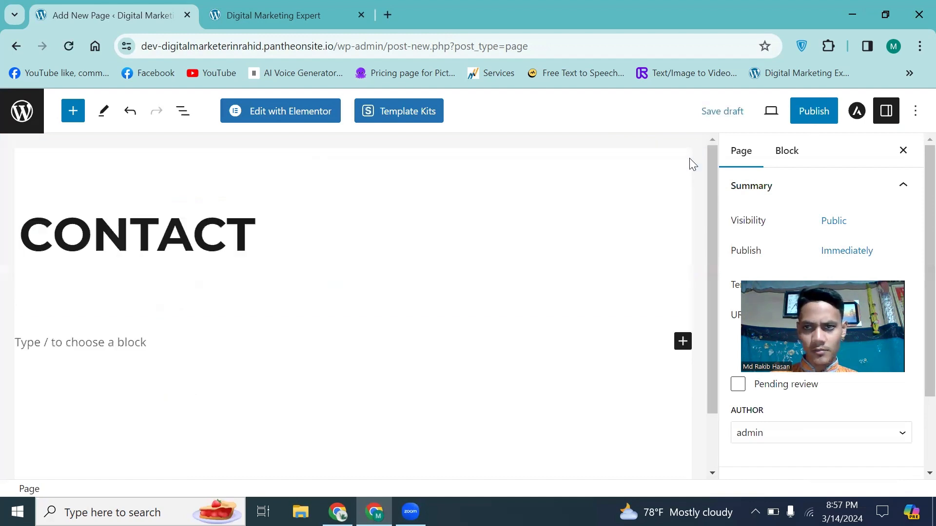
pyautogui.click(804, 118)
pyautogui.click(804, 113)
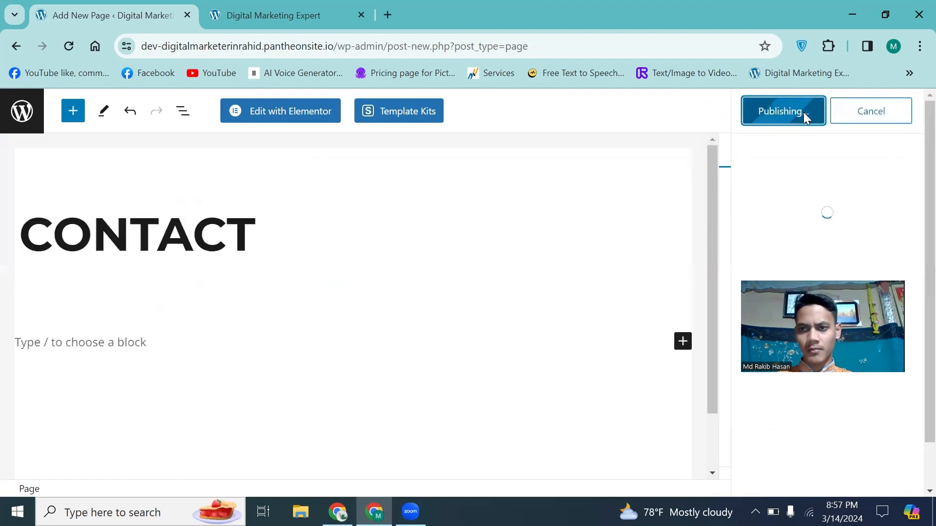
# Go back to the page list, create one more page titled "blog" and publish it.
pyautogui.click(25, 115)
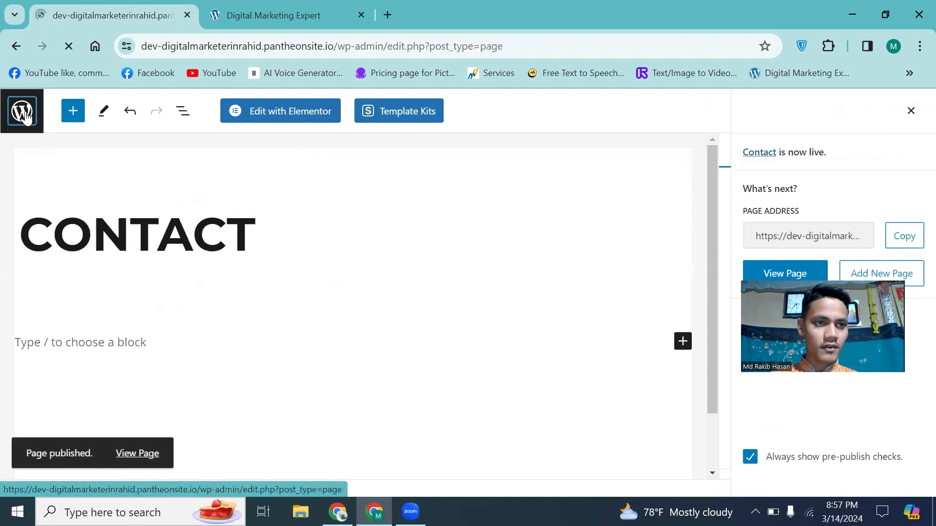
pyautogui.scroll(-2, 273, 308)
pyautogui.scroll(-1, 273, 310)
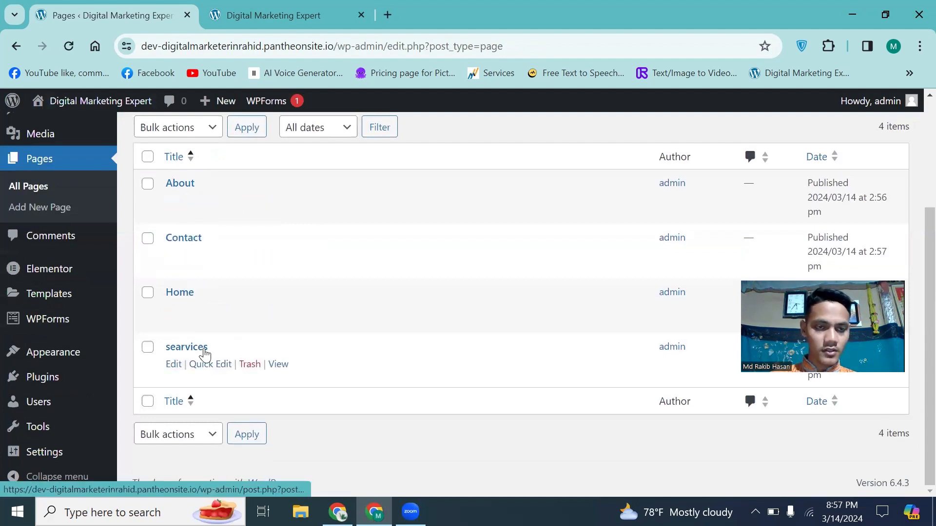
pyautogui.scroll(1, 204, 217)
pyautogui.click(203, 208)
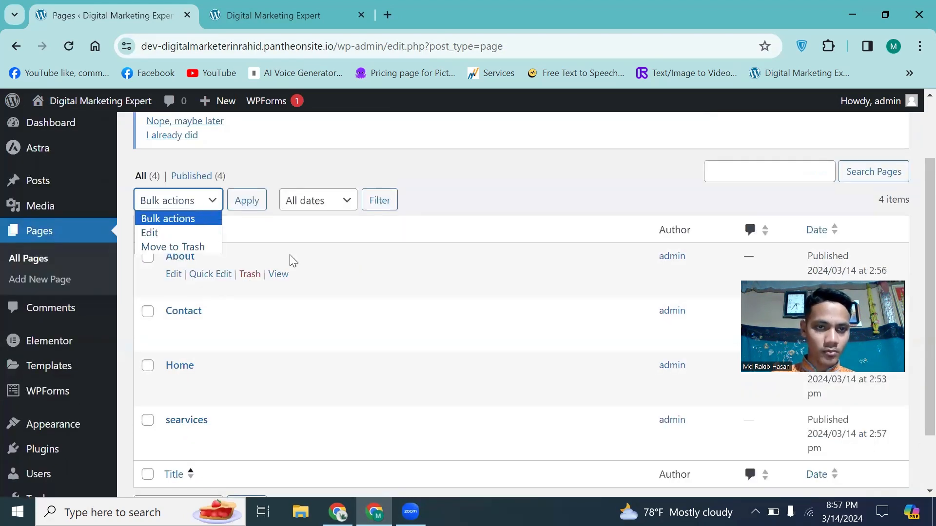
pyautogui.click(469, 216)
pyautogui.scroll(2, 240, 201)
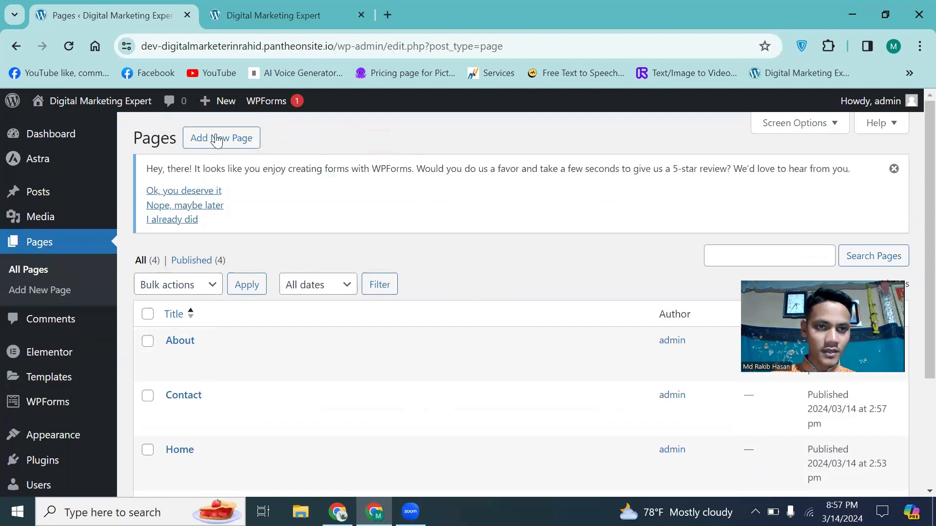
pyautogui.click(216, 138)
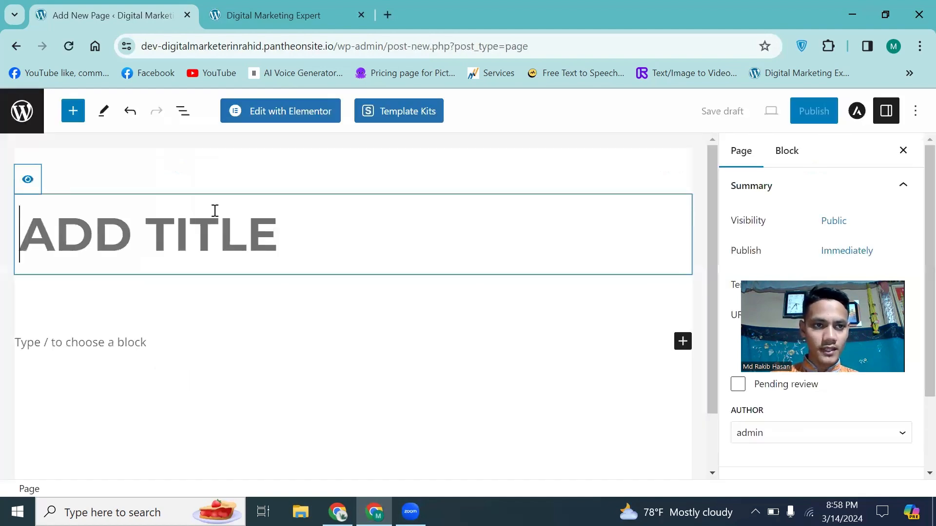
pyautogui.write('B')
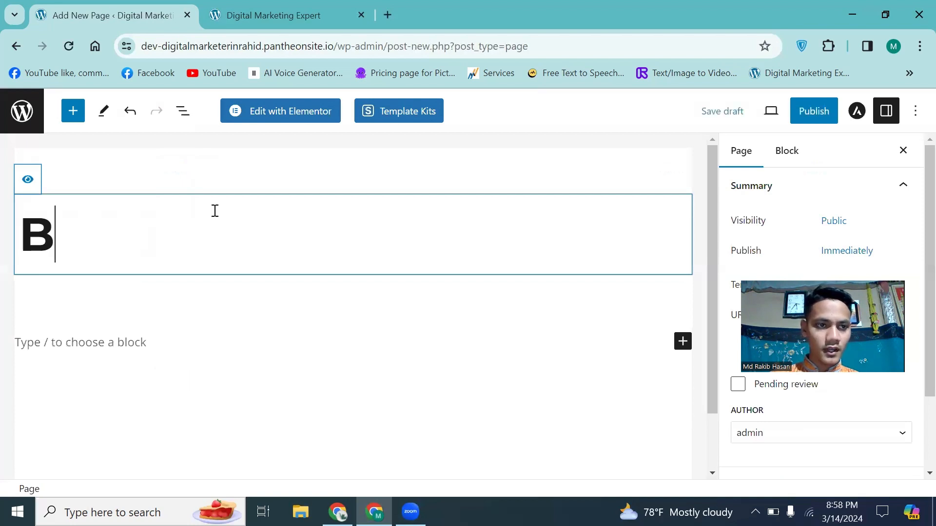
pyautogui.write('LOG')
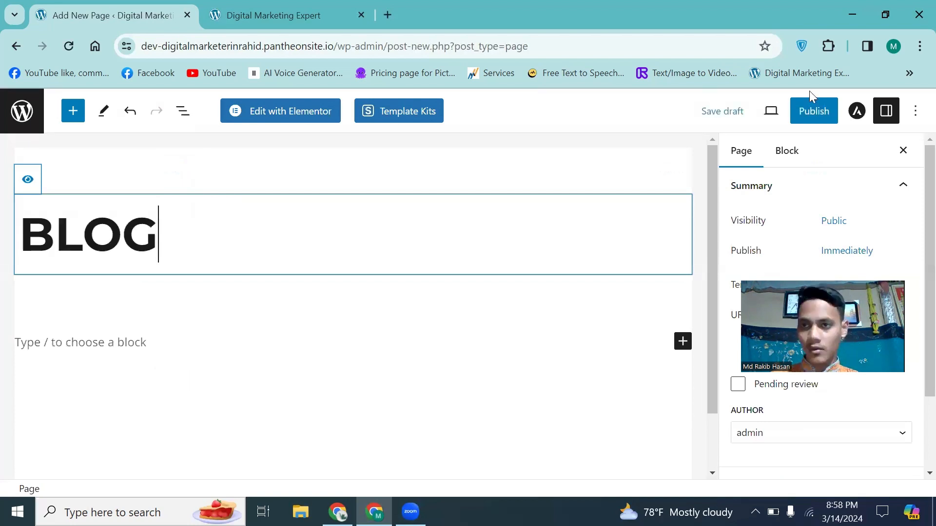
pyautogui.click(807, 122)
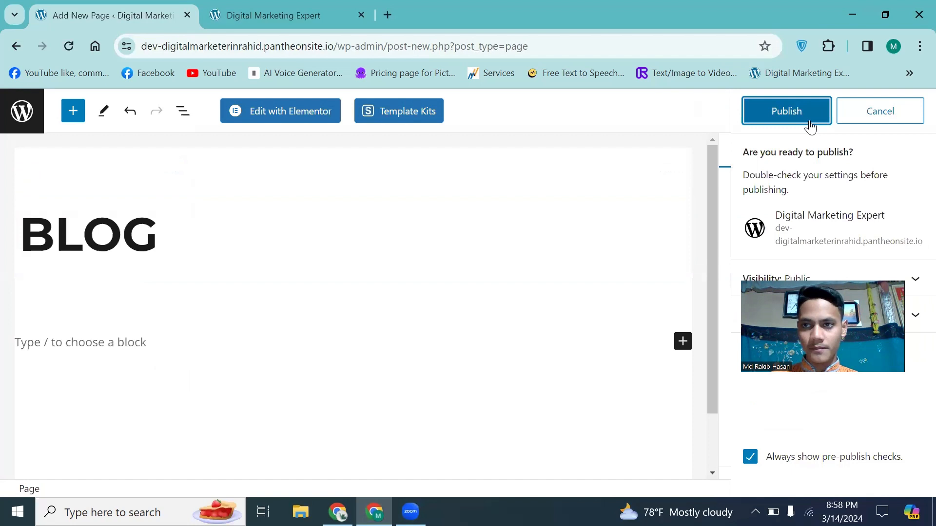
pyautogui.click(783, 110)
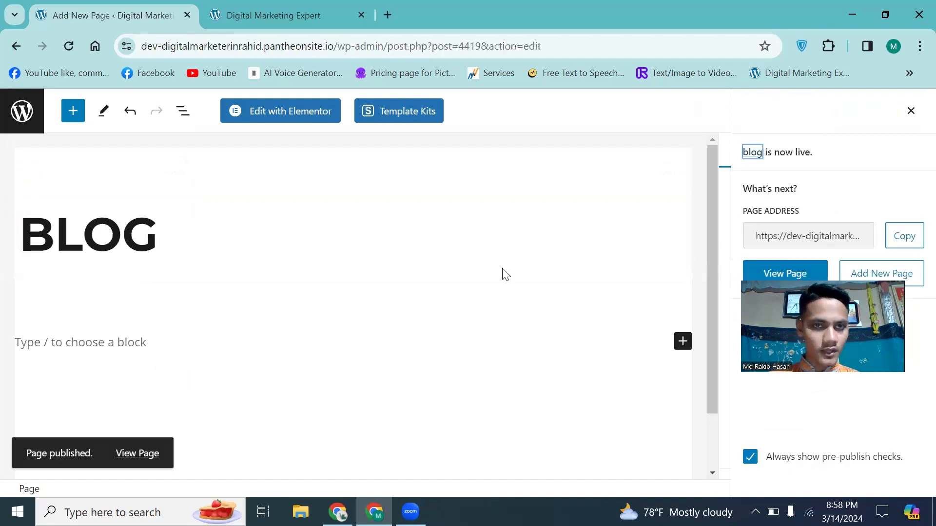
# From the page list, open the site's menu editor, add the blog, Contact, searvices and About pages to the menu, and save it.
pyautogui.click(20, 114)
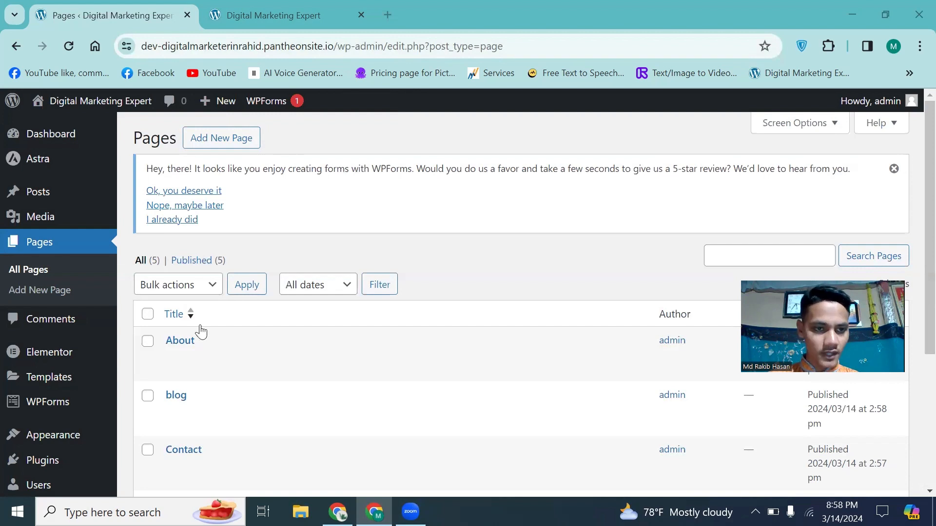
pyautogui.scroll(-5, 220, 354)
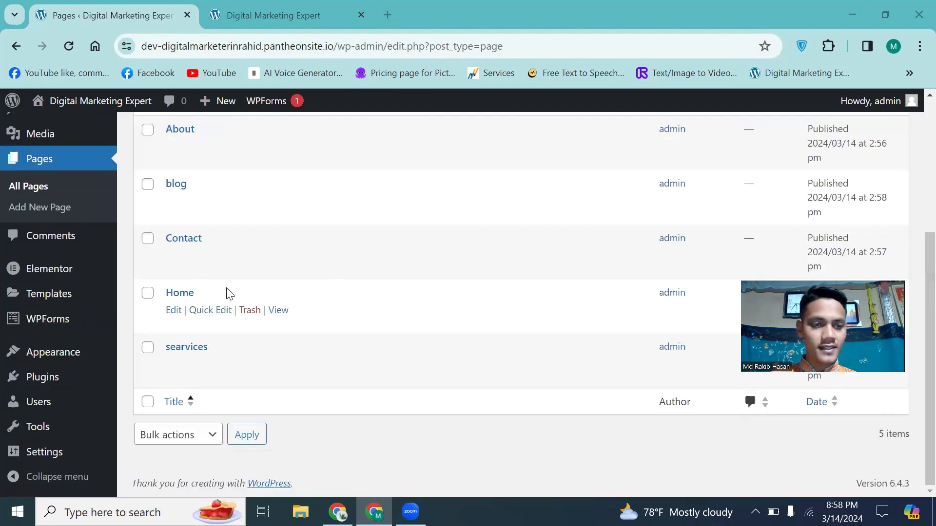
pyautogui.moveTo(60, 357)
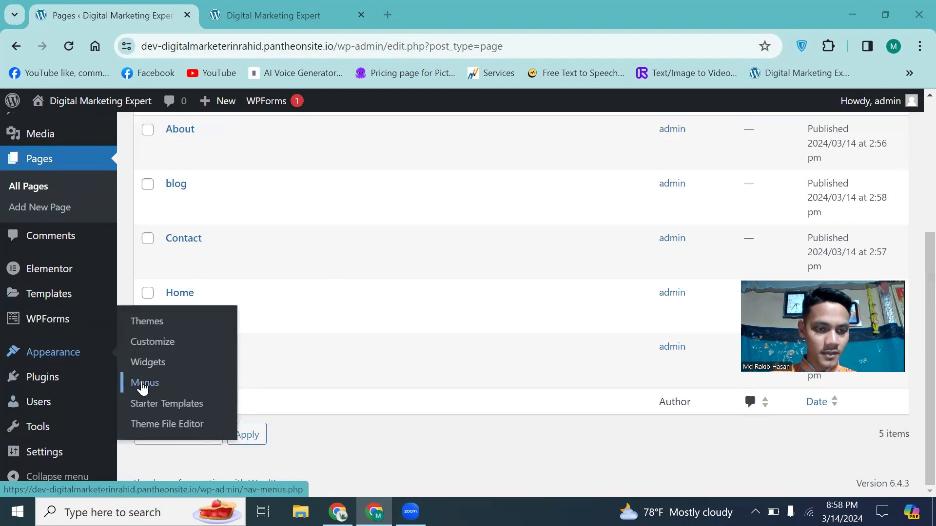
pyautogui.click(143, 385)
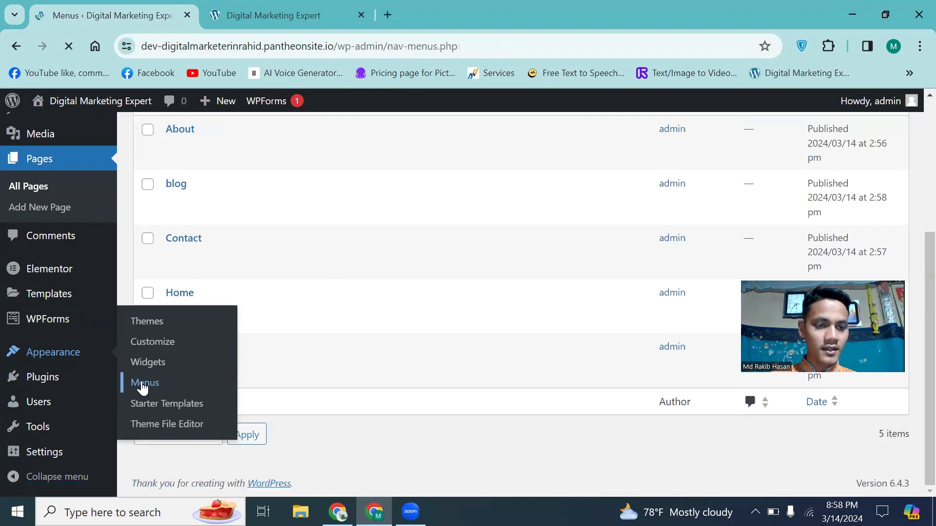
pyautogui.scroll(-5, 271, 302)
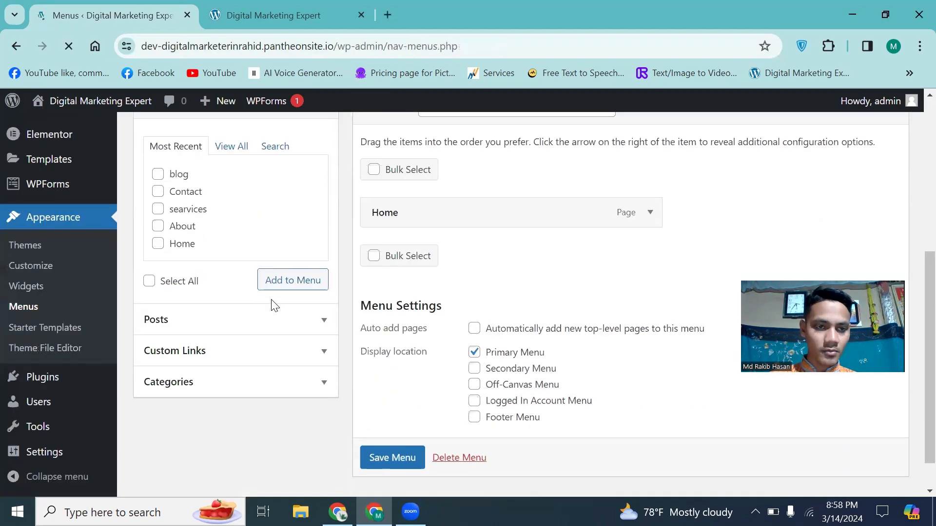
pyautogui.click(158, 191)
pyautogui.click(158, 208)
pyautogui.click(158, 226)
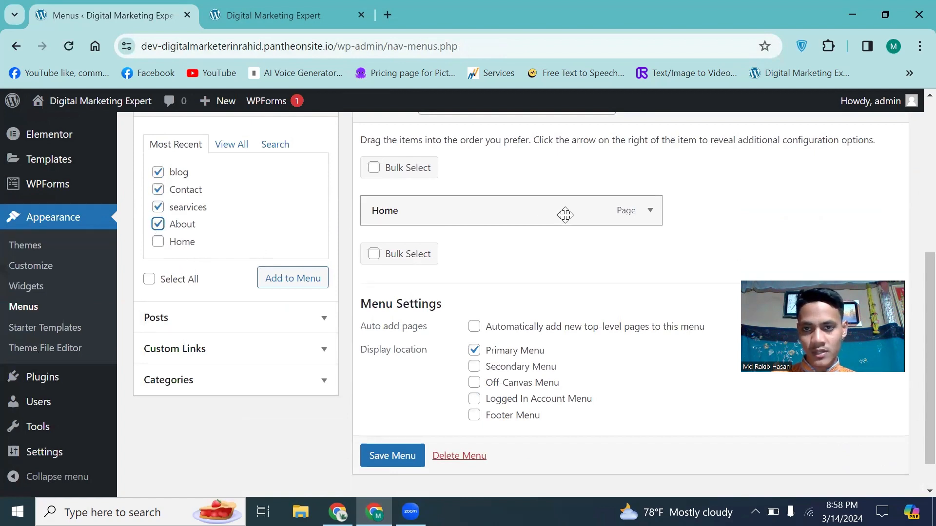
pyautogui.click(291, 284)
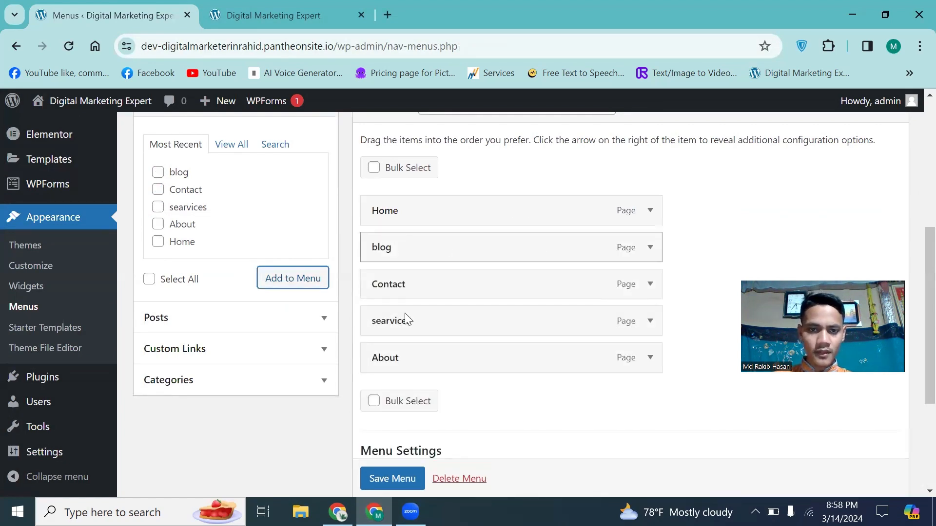
pyautogui.click(393, 477)
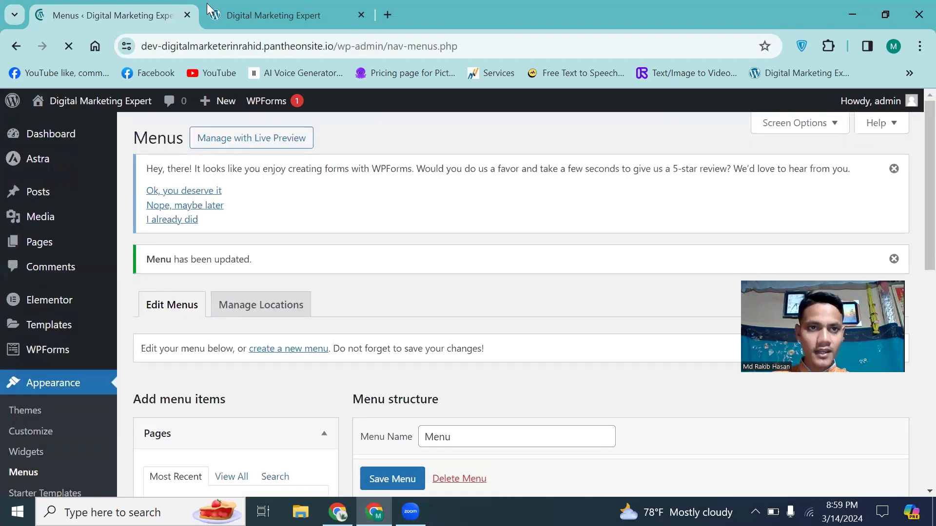
# Reload the live site's front page and check the header navigation for the added page links.
pyautogui.click(224, 9)
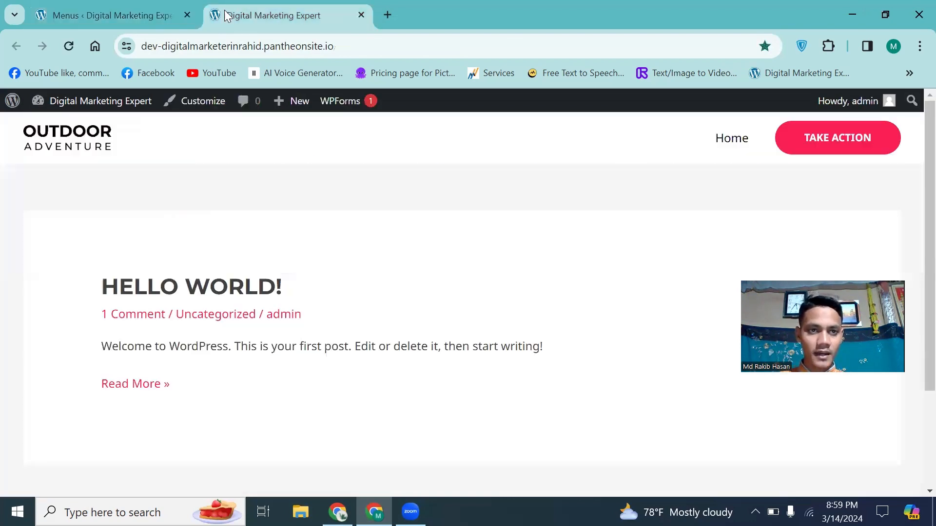
pyautogui.click(72, 48)
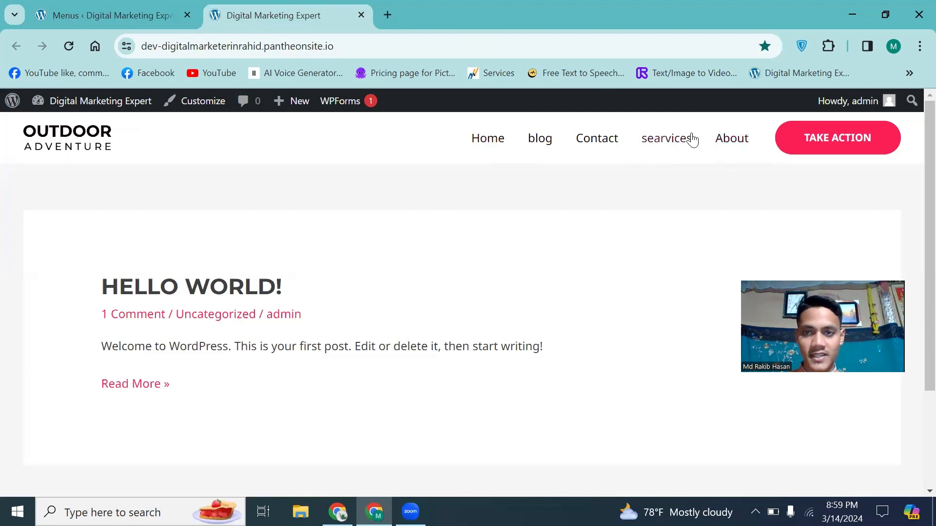
# Back in the menu editor, reorder the menu items to Home, searvices, Contact, About, blog and save the menu.
pyautogui.click(163, 4)
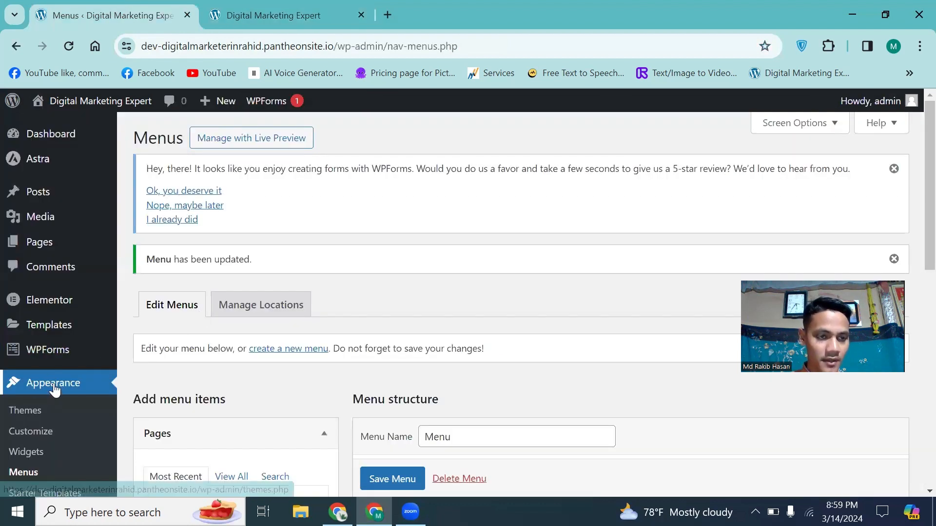
pyautogui.scroll(-1, 442, 269)
pyautogui.scroll(-5, 445, 274)
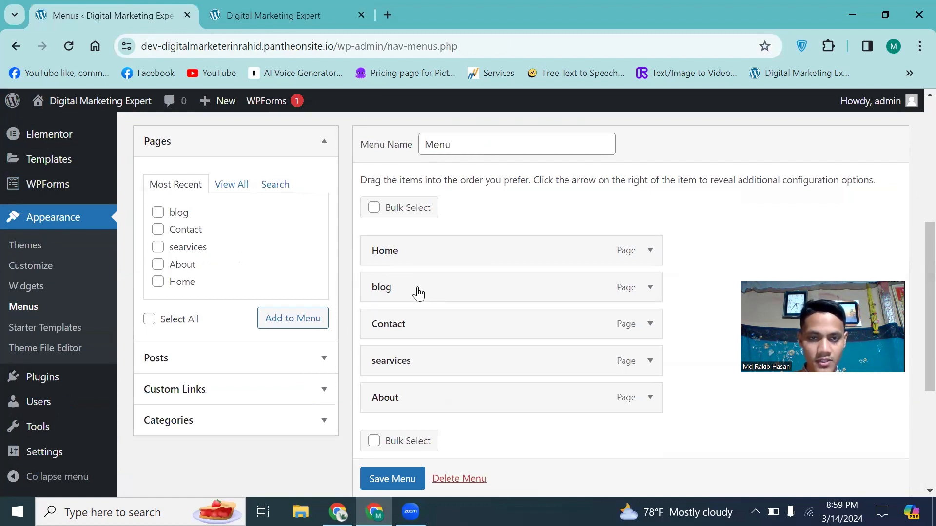
pyautogui.moveTo(405, 367); pyautogui.dragTo(401, 289)
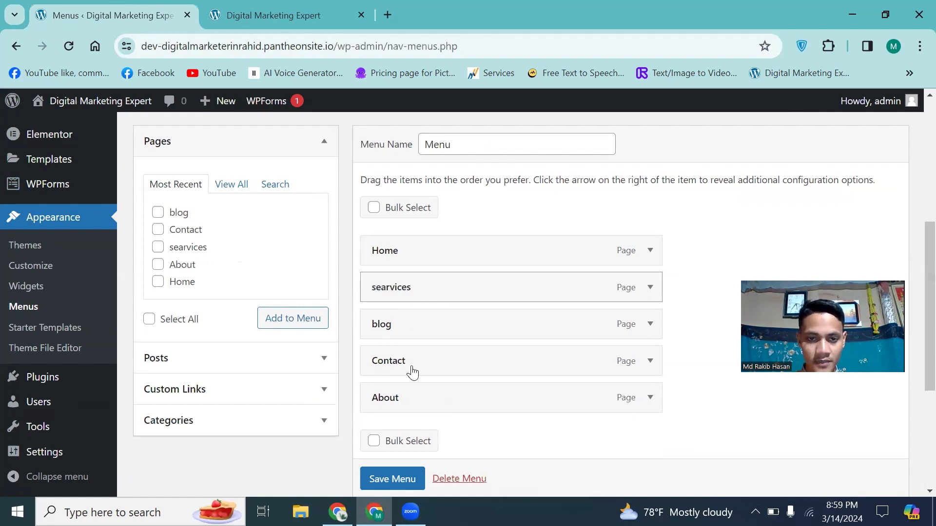
pyautogui.moveTo(412, 360); pyautogui.dragTo(453, 326)
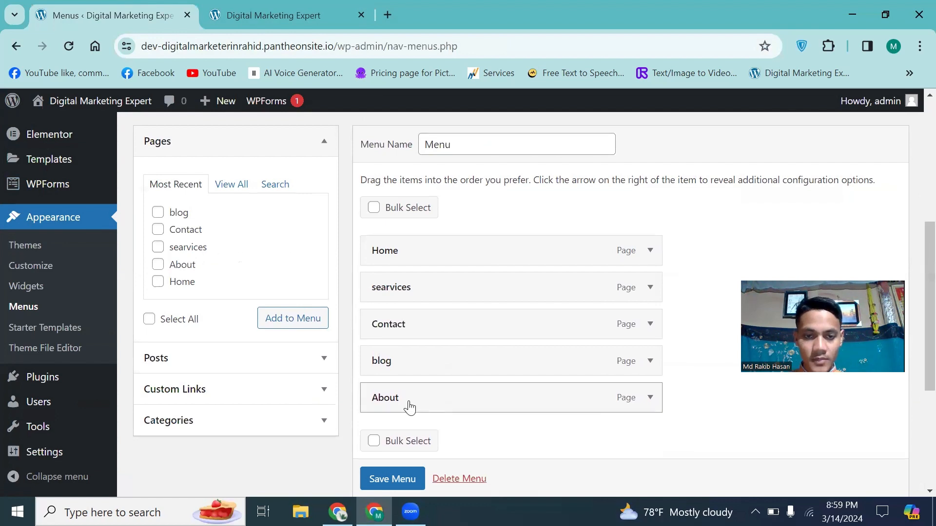
pyautogui.moveTo(410, 405); pyautogui.dragTo(418, 371)
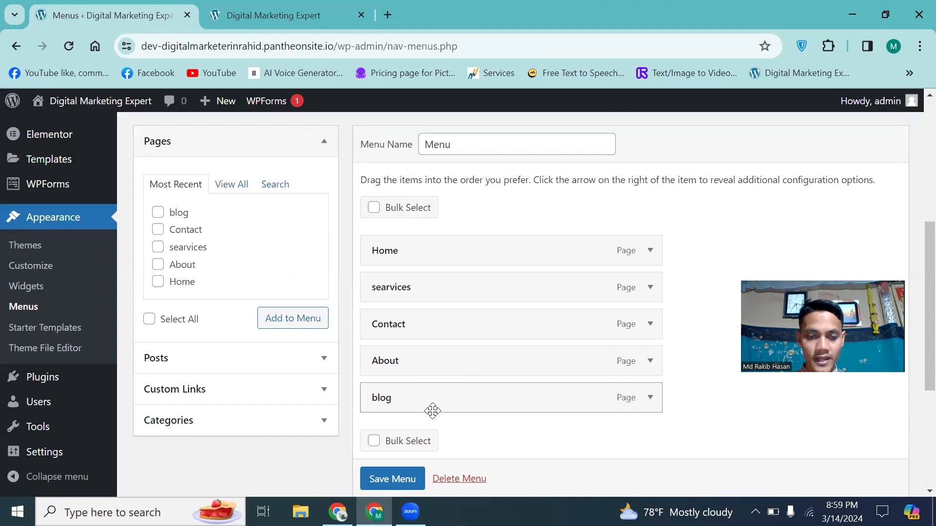
pyautogui.scroll(-1, 390, 479)
pyautogui.click(390, 479)
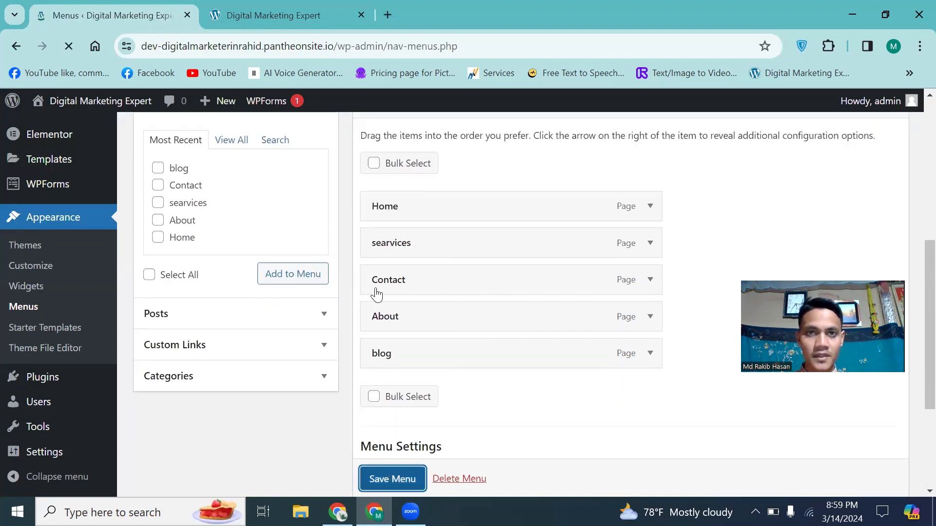
# Reload the live site, open its searvices, Contact, About and Home pages, and compare the header order with the menu editor.
pyautogui.click(221, 17)
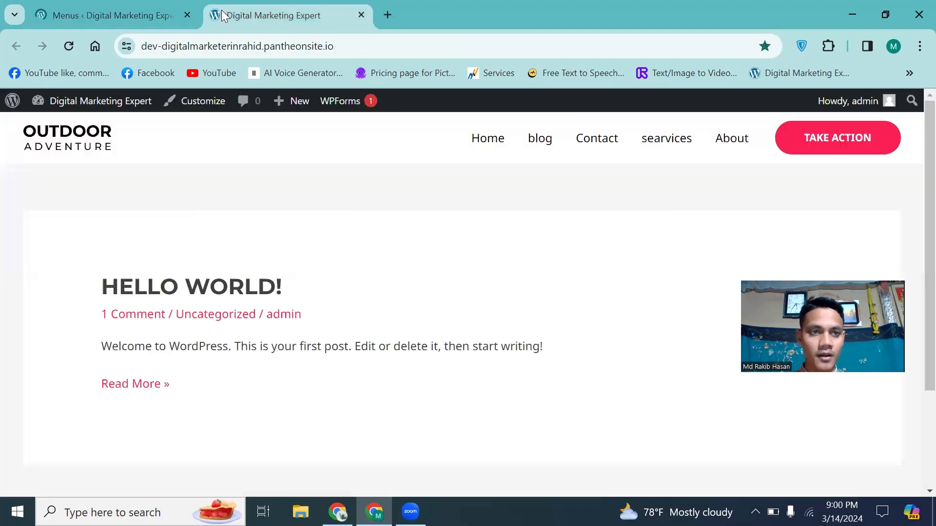
pyautogui.click(68, 47)
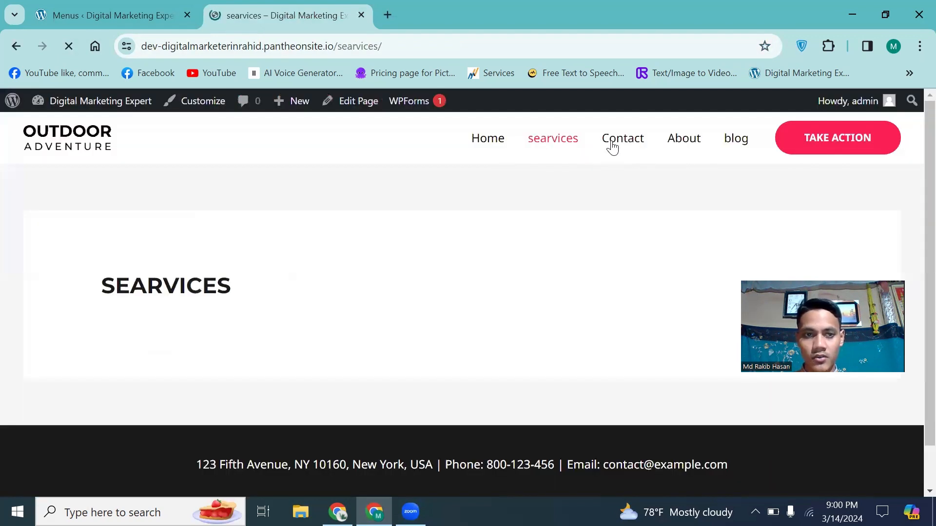
pyautogui.click(613, 147)
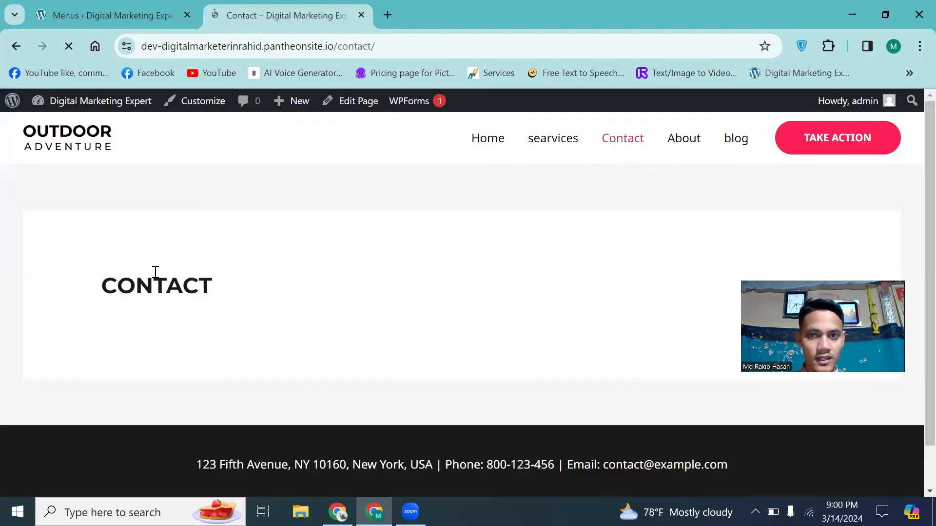
pyautogui.click(684, 141)
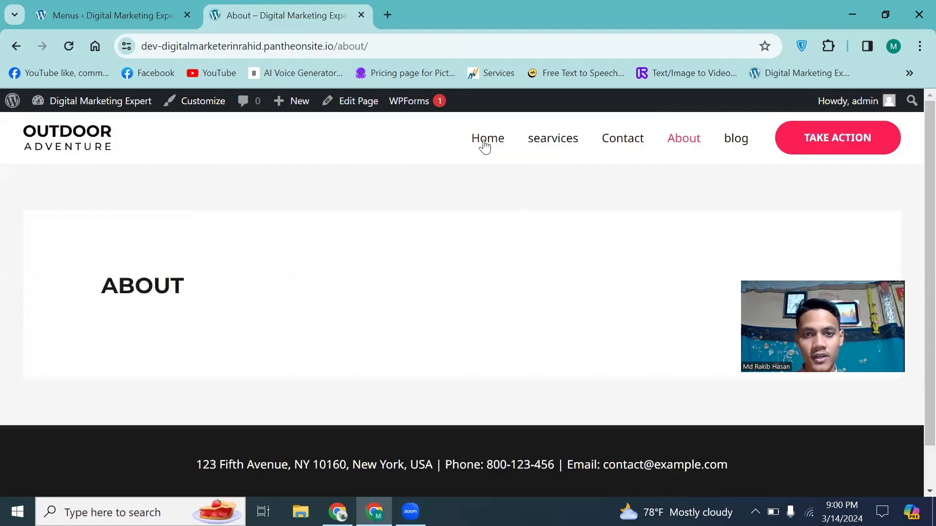
pyautogui.click(485, 142)
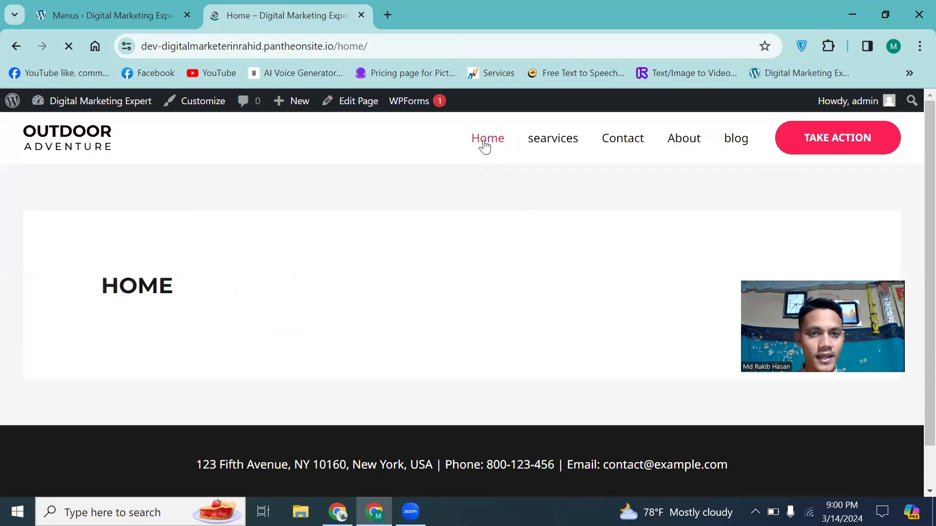
pyautogui.click(104, 11)
pyautogui.scroll(-4, 467, 266)
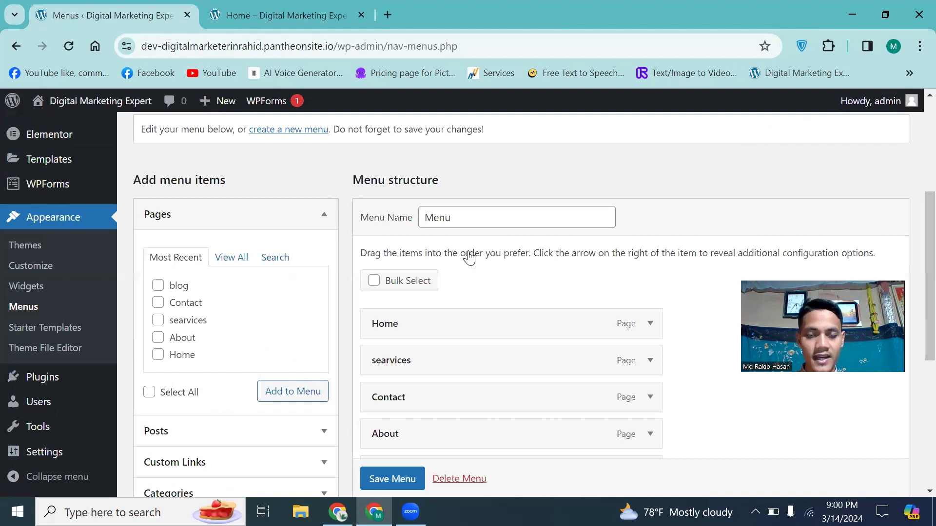
pyautogui.scroll(-2, 469, 259)
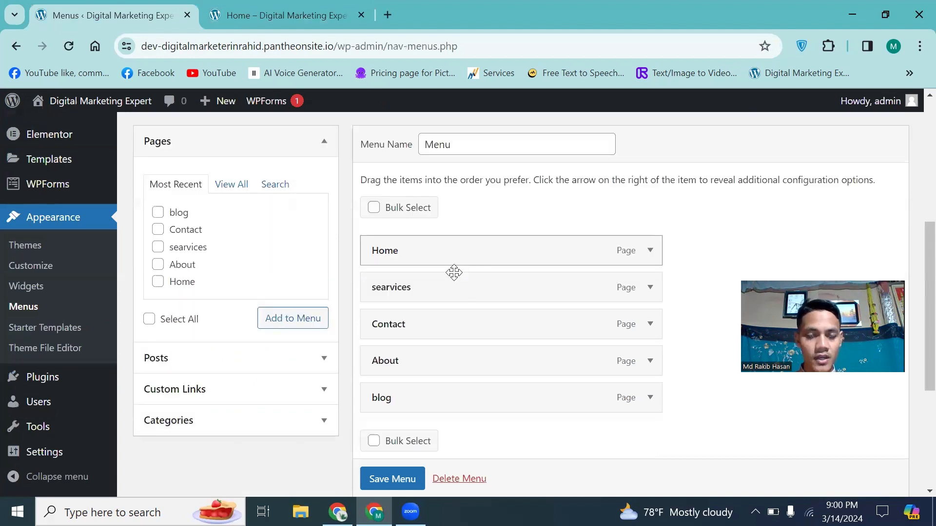
pyautogui.click(245, 6)
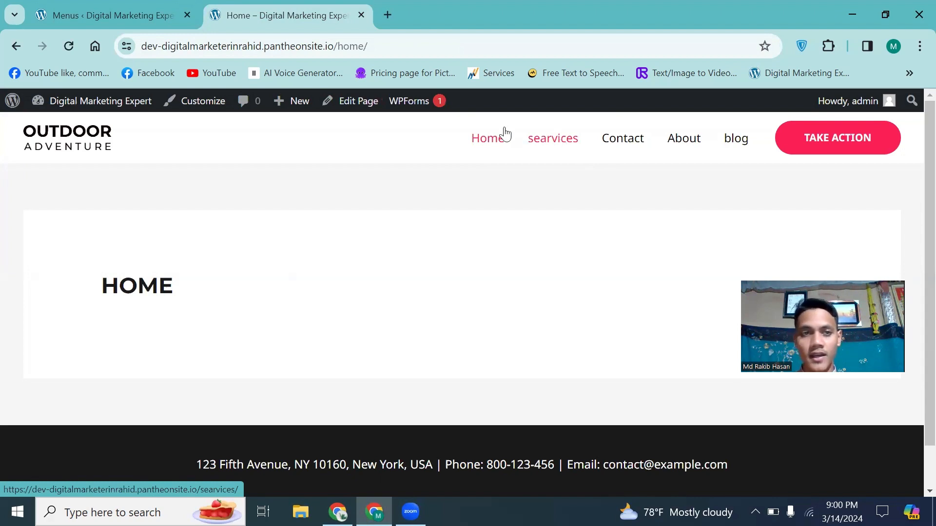
# From the admin page list, create a page titled "Youtube seo", publish it and return to the list.
pyautogui.click(87, 9)
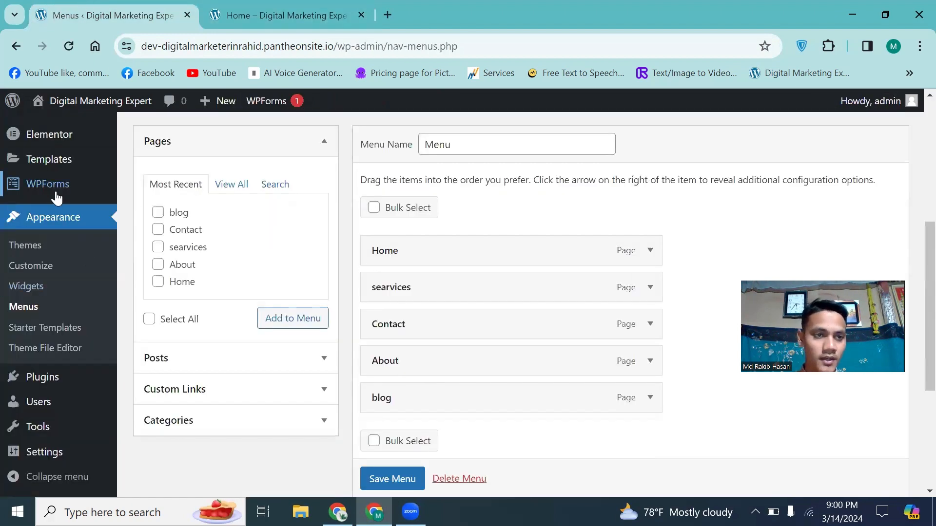
pyautogui.scroll(3, 63, 195)
pyautogui.click(62, 248)
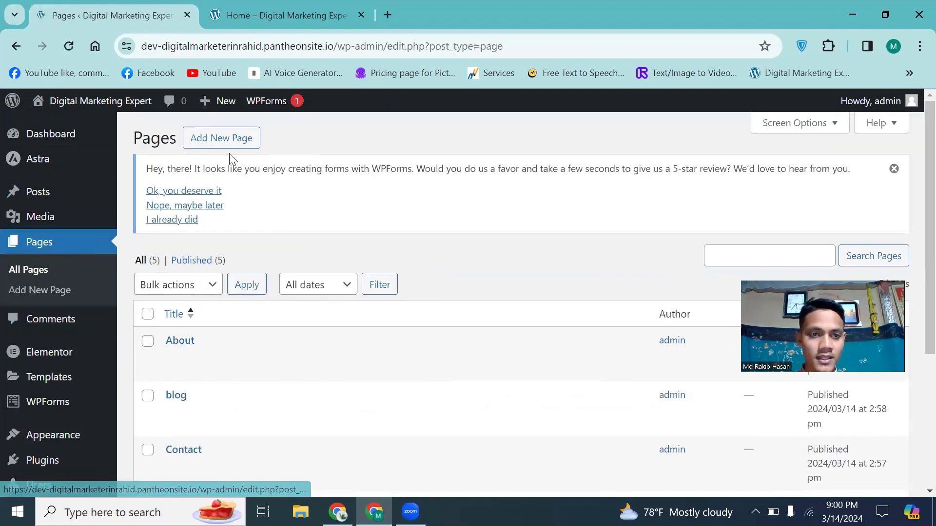
pyautogui.click(231, 146)
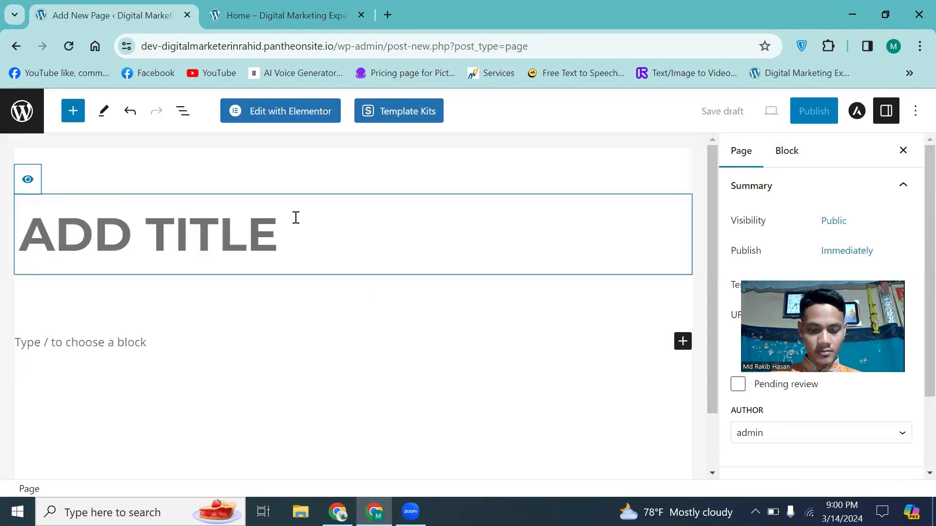
pyautogui.write('YOUTUBE')
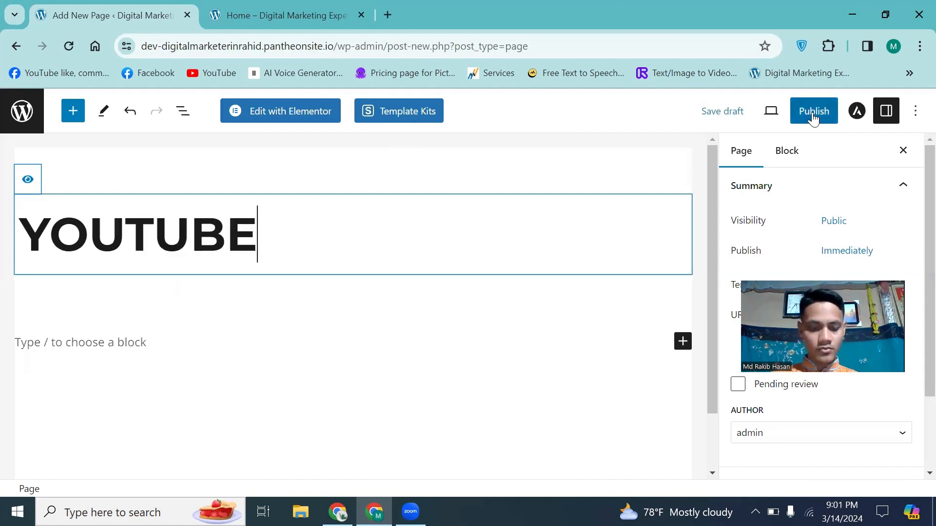
pyautogui.write(' SEO')
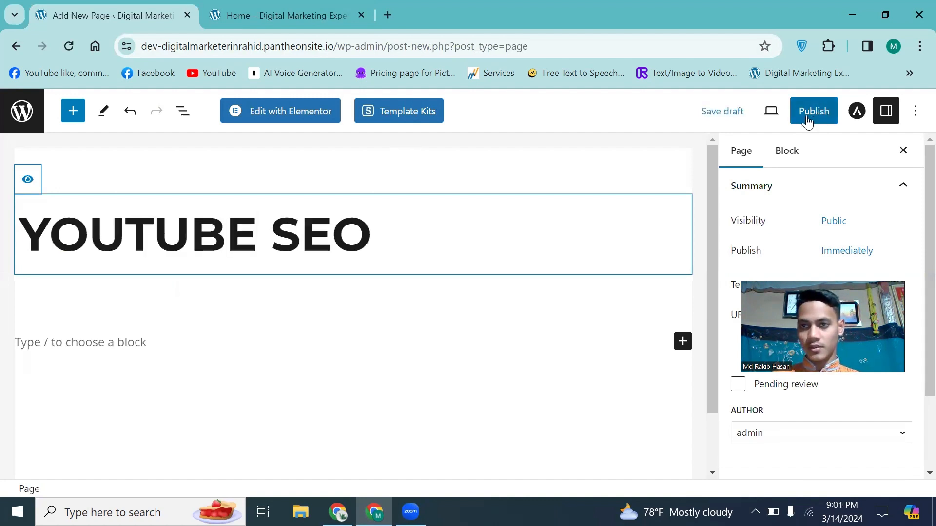
pyautogui.click(808, 120)
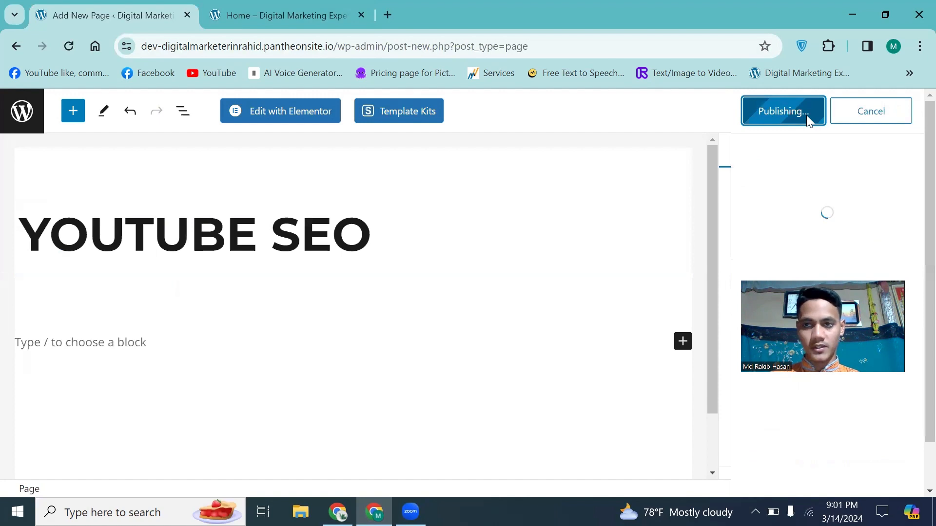
pyautogui.click(17, 118)
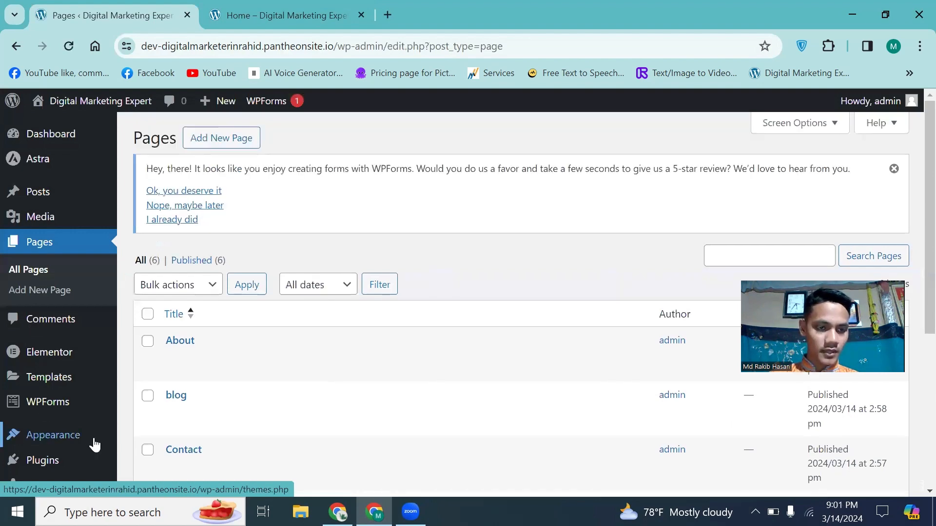
# Open the site's menu editor, add the Youtube seo page to the menu and save it.
pyautogui.moveTo(95, 446)
pyautogui.click(148, 420)
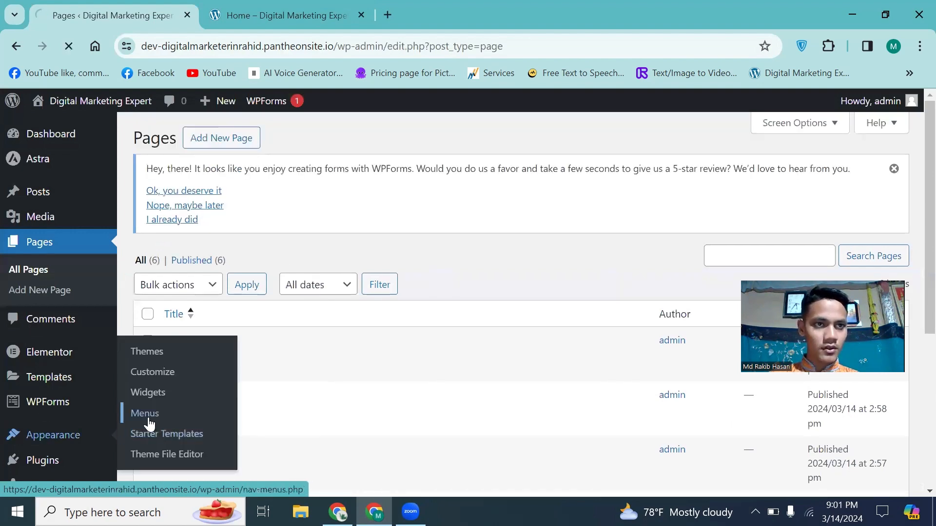
pyautogui.scroll(-5, 322, 249)
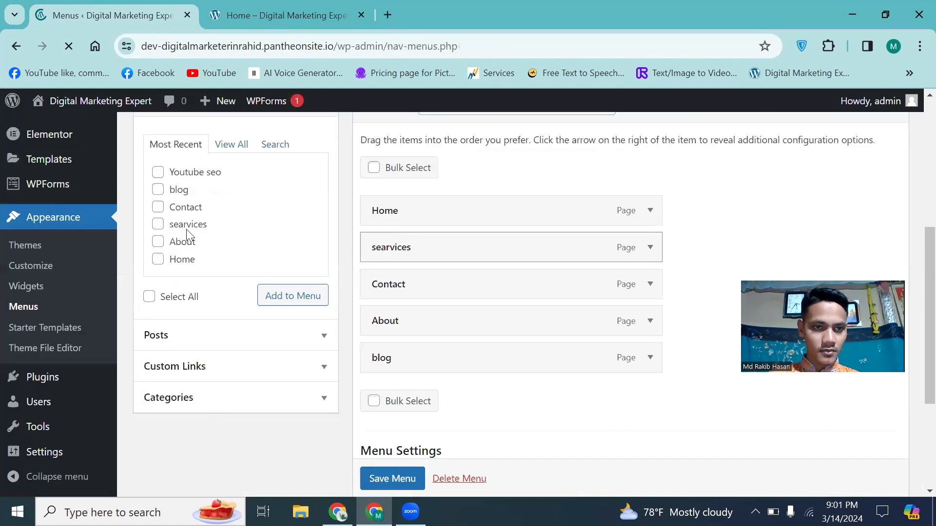
pyautogui.click(157, 173)
pyautogui.click(294, 297)
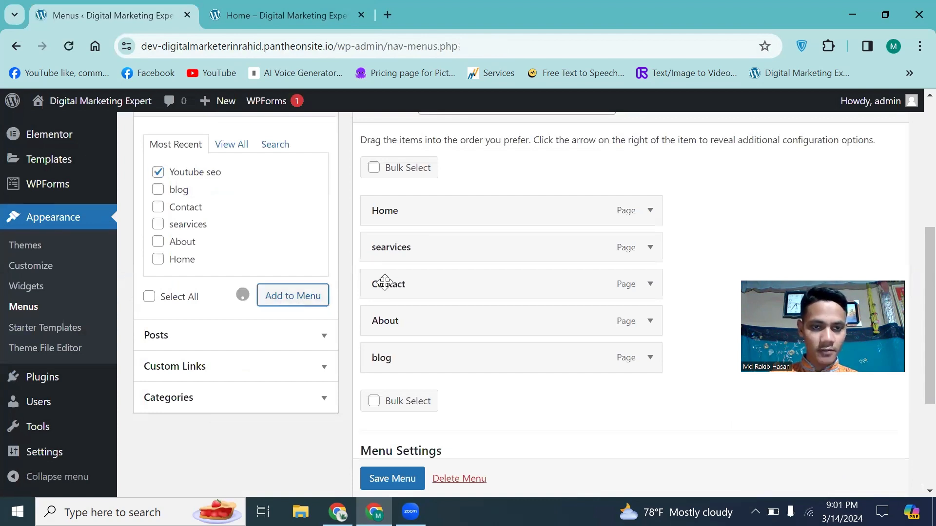
pyautogui.scroll(-2, 445, 272)
pyautogui.scroll(-1, 410, 262)
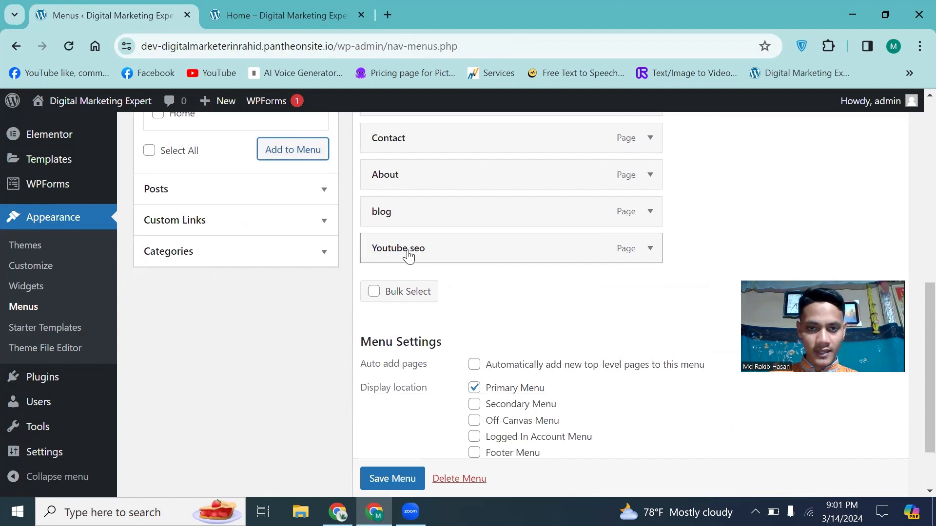
pyautogui.click(392, 478)
pyautogui.scroll(-1, 397, 439)
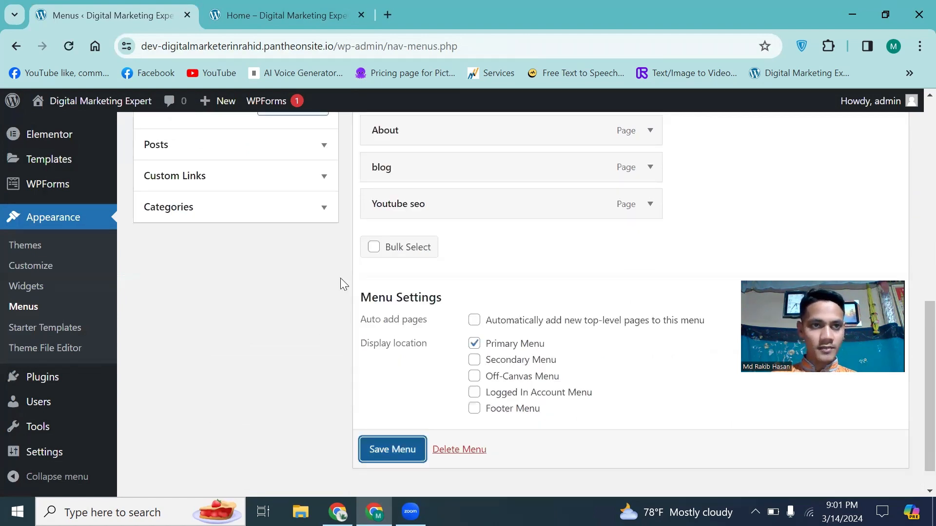
pyautogui.scroll(3, 342, 279)
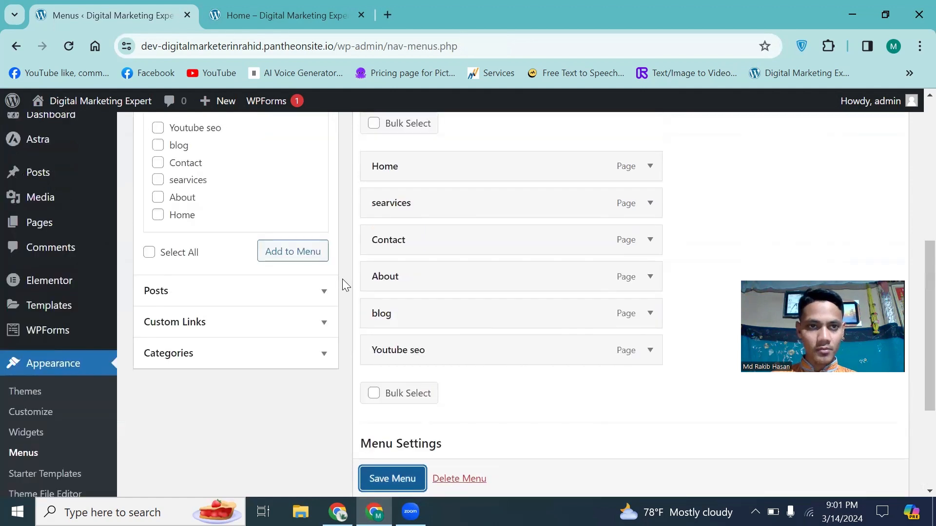
pyautogui.click(389, 477)
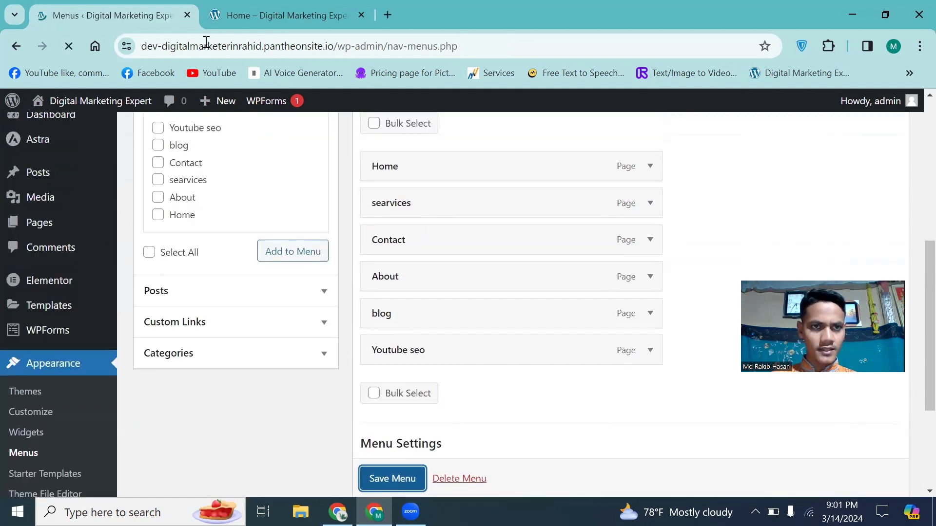
# Reload the live Home page to check the header for the Youtube seo link, and return to the menu editor.
pyautogui.click(229, 19)
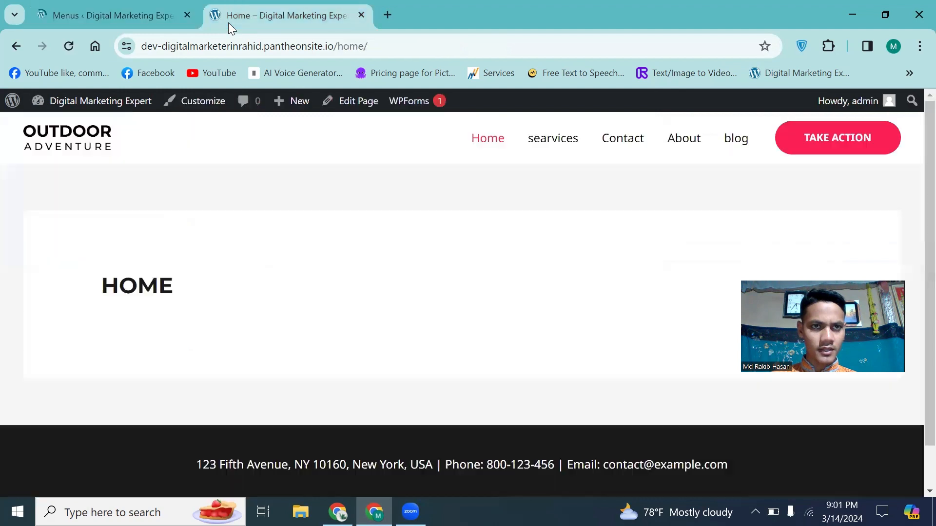
pyautogui.click(69, 46)
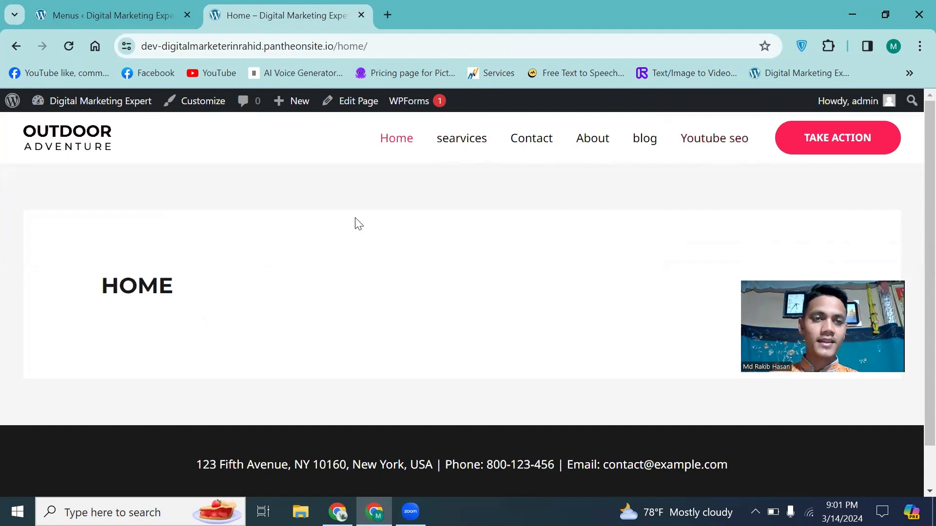
pyautogui.click(146, 16)
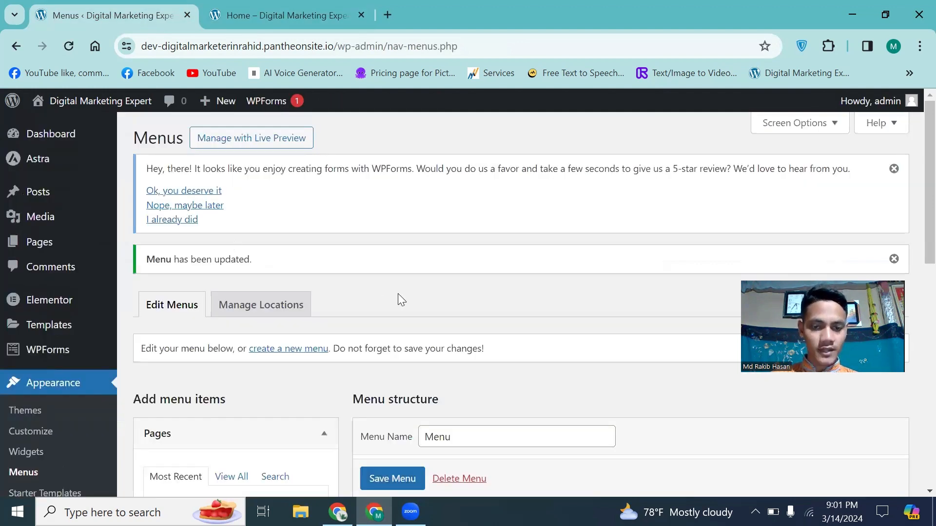
# Move the Youtube seo menu item directly below searvices and compare the arrangement with the live header.
pyautogui.scroll(-5, 398, 293)
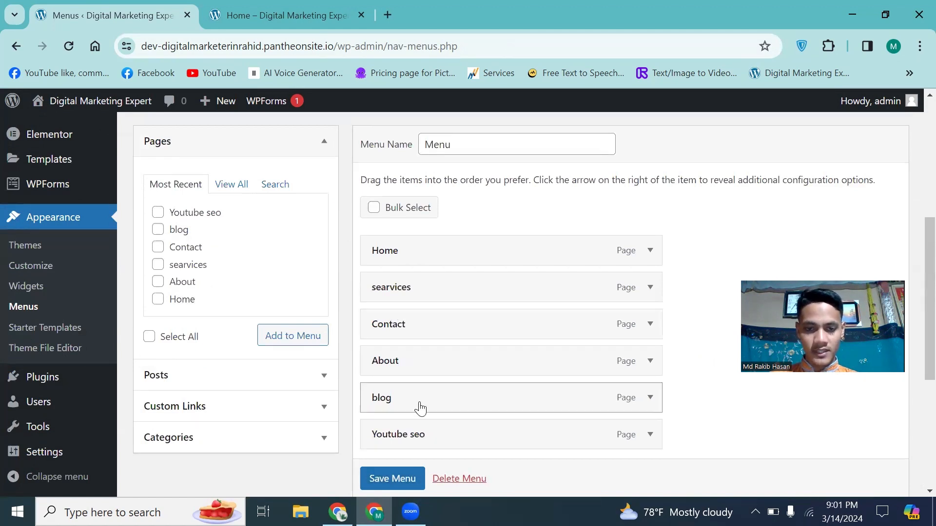
pyautogui.moveTo(405, 414); pyautogui.dragTo(413, 328)
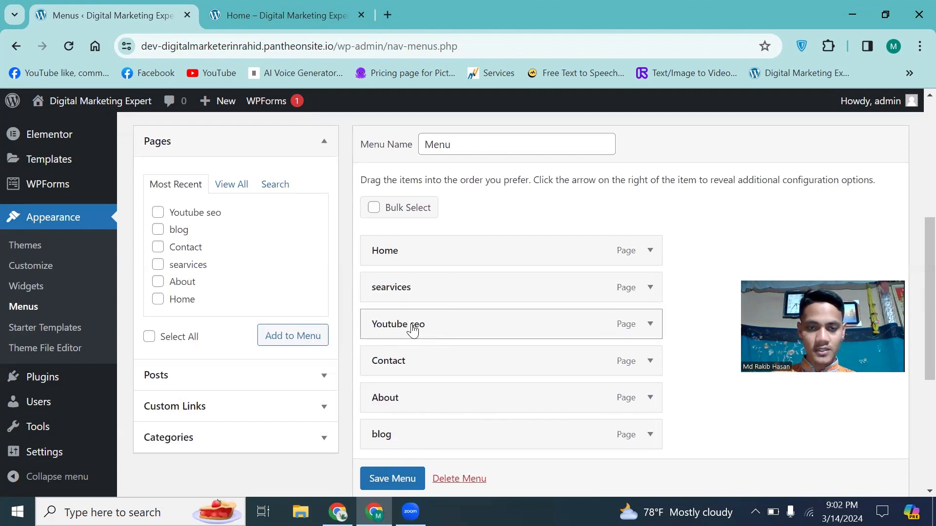
pyautogui.click(254, 12)
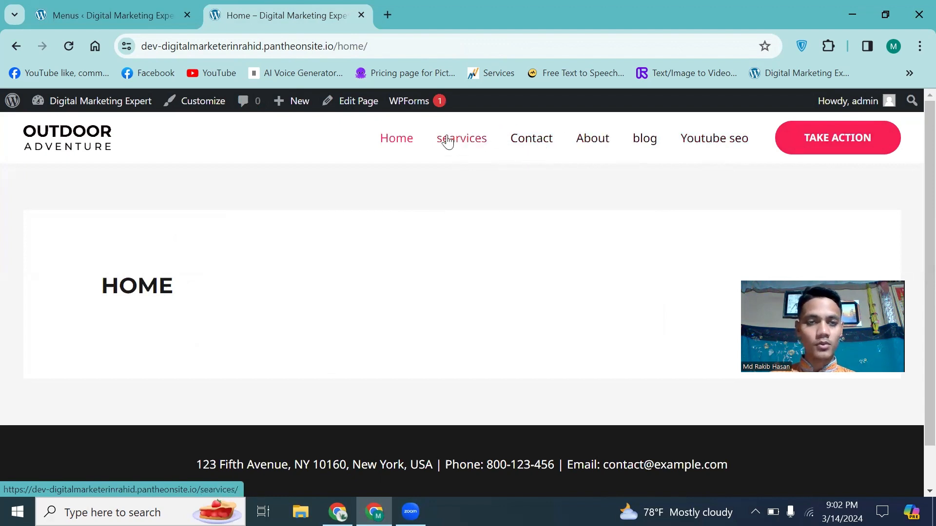
pyautogui.click(135, 17)
# Nest the Youtube seo item as a sub item under searvices, trying it under Contact as well, and save the menu.
pyautogui.scroll(-1, 472, 344)
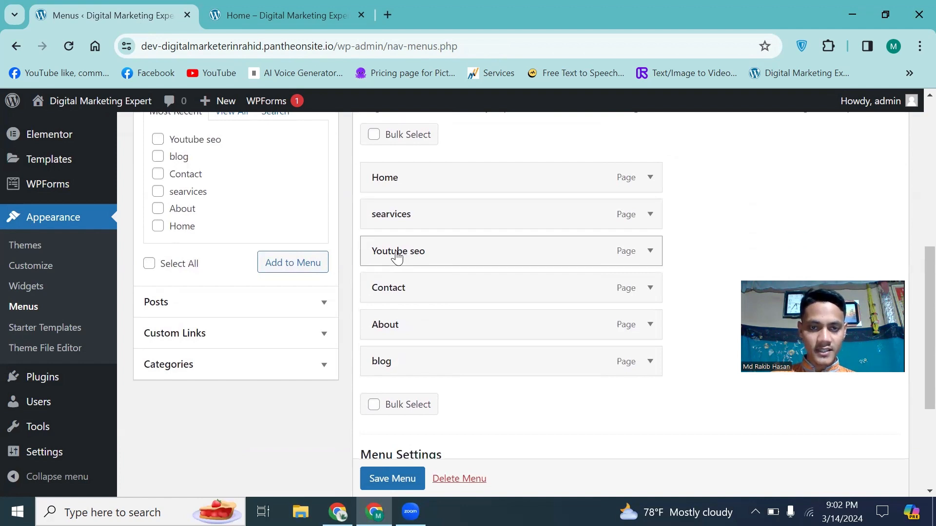
pyautogui.moveTo(398, 257)
pyautogui.mouseDown()
pyautogui.moveTo(420, 257)
pyautogui.moveTo(397, 253)
pyautogui.mouseUp()
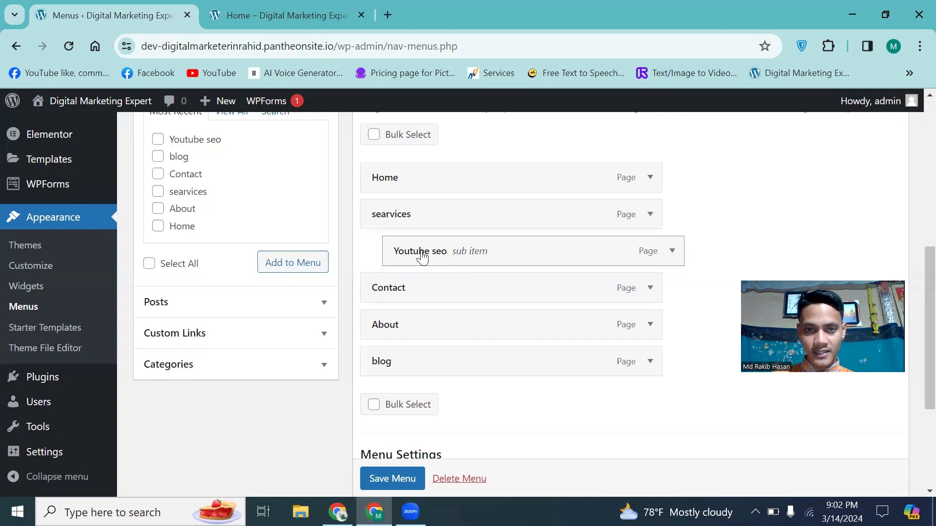
pyautogui.moveTo(419, 253); pyautogui.dragTo(423, 296)
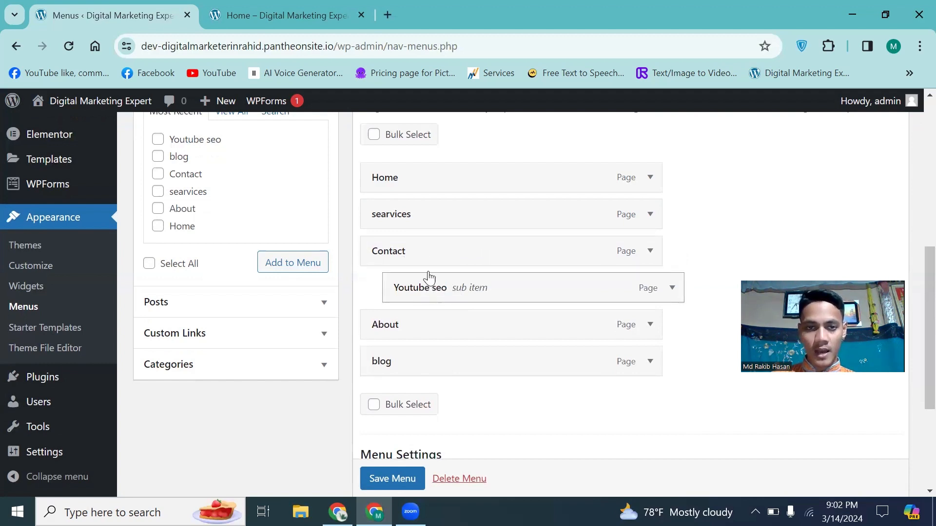
pyautogui.moveTo(429, 288); pyautogui.dragTo(425, 247)
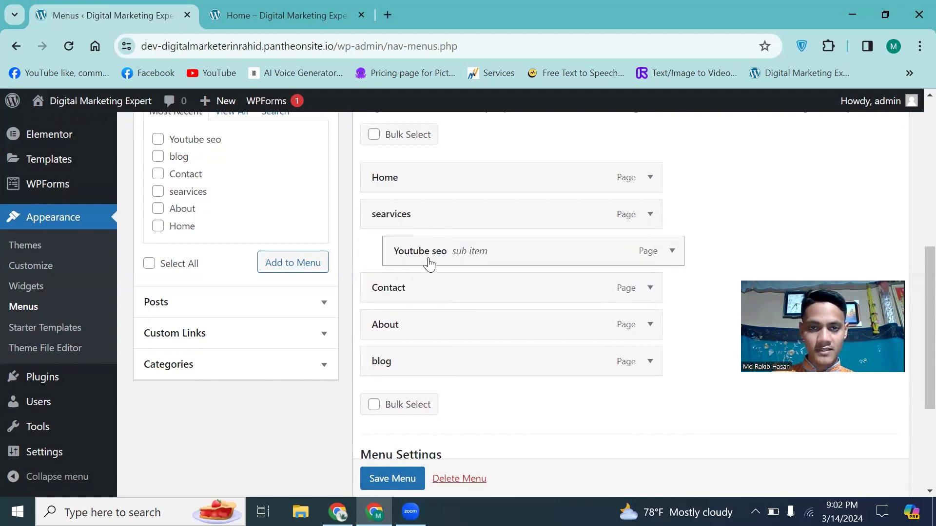
pyautogui.scroll(-1, 389, 477)
pyautogui.click(390, 478)
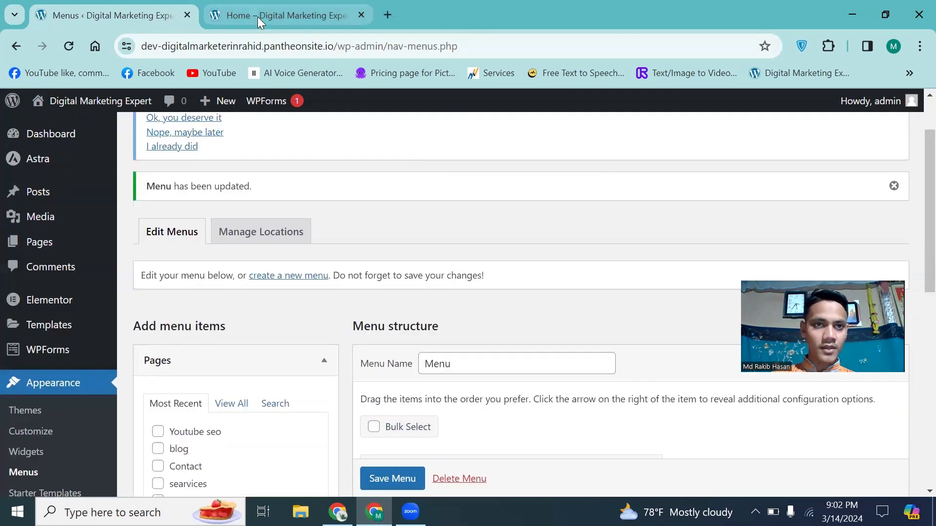
# Reload the live Home page, test the Youtube seo link nested under searvices in the header, and return to Home.
pyautogui.click(258, 16)
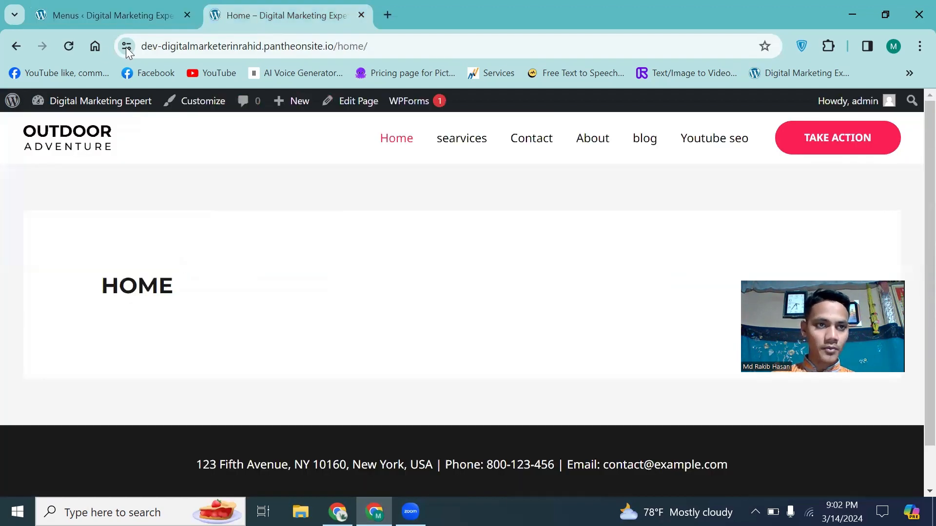
pyautogui.click(73, 44)
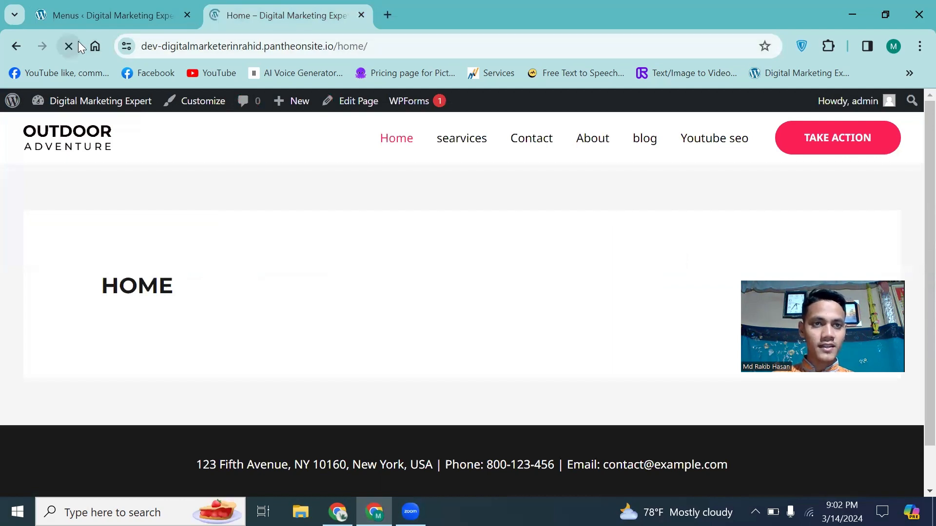
pyautogui.moveTo(569, 144)
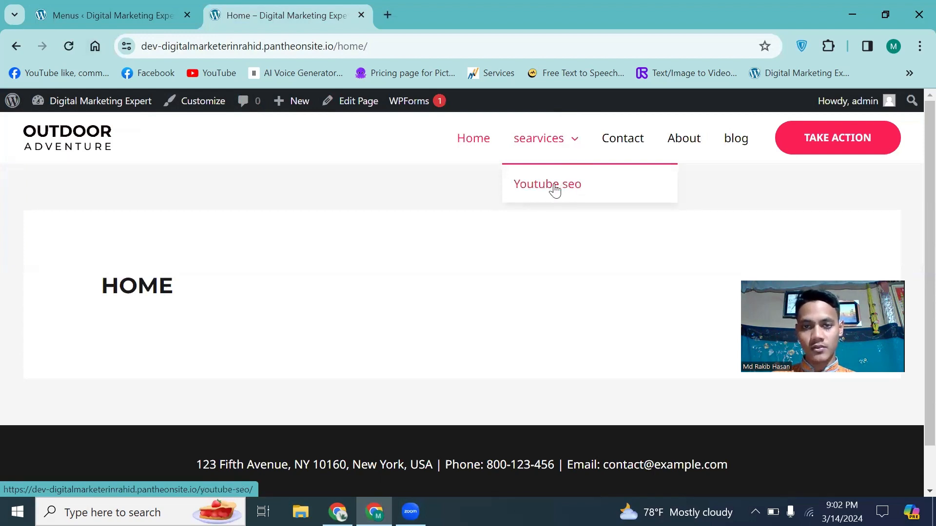
pyautogui.click(569, 189)
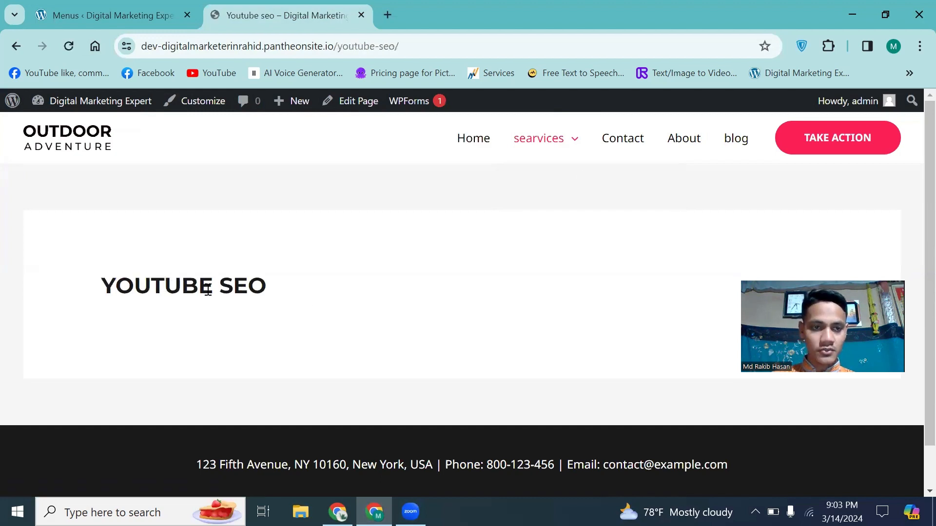
pyautogui.click(475, 142)
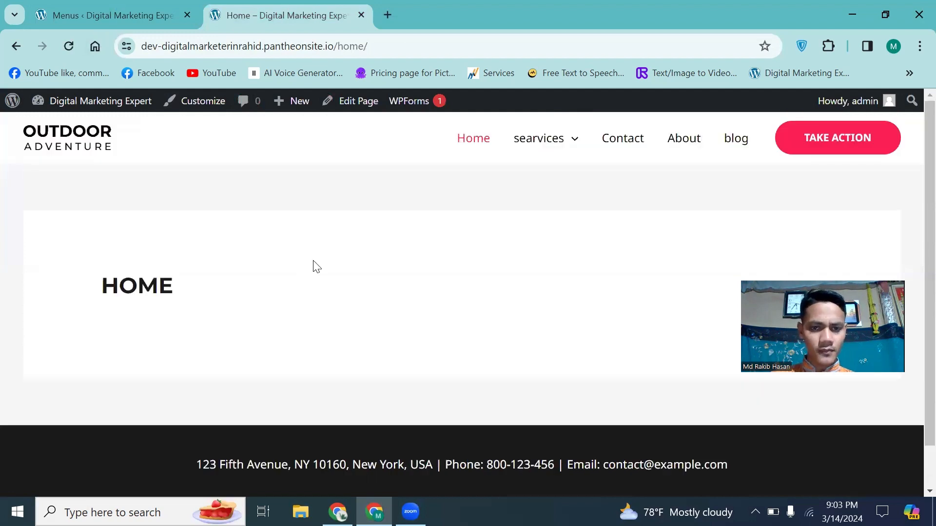
# Open the WordPress admin dashboard and dismiss the version update notice and the WPForms review notice.
pyautogui.hotkey('ctrl', 'Tab')
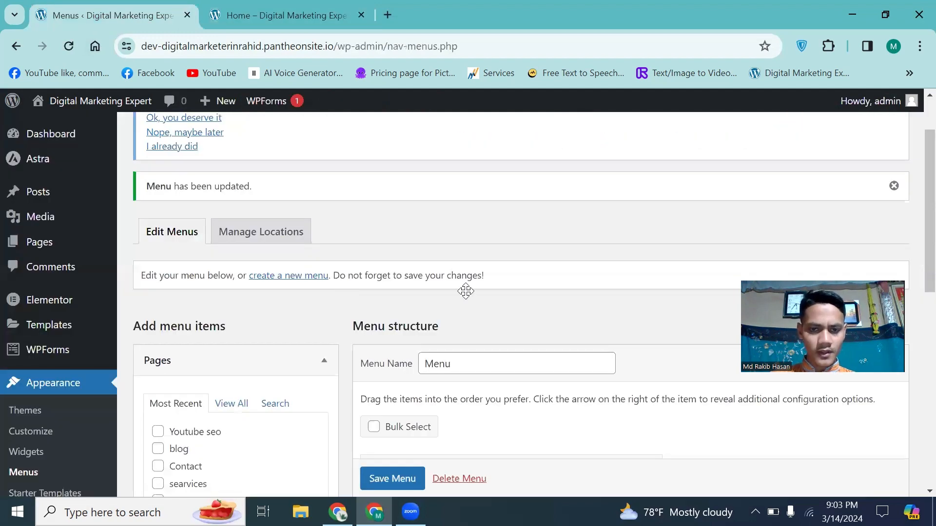
pyautogui.click(52, 139)
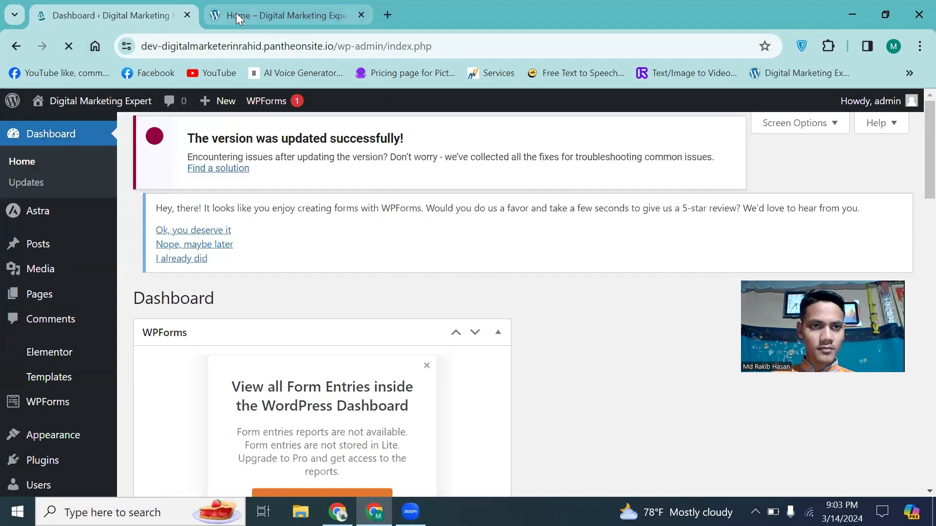
pyautogui.click(236, 12)
pyautogui.hotkey('ctrl', 'Tab')
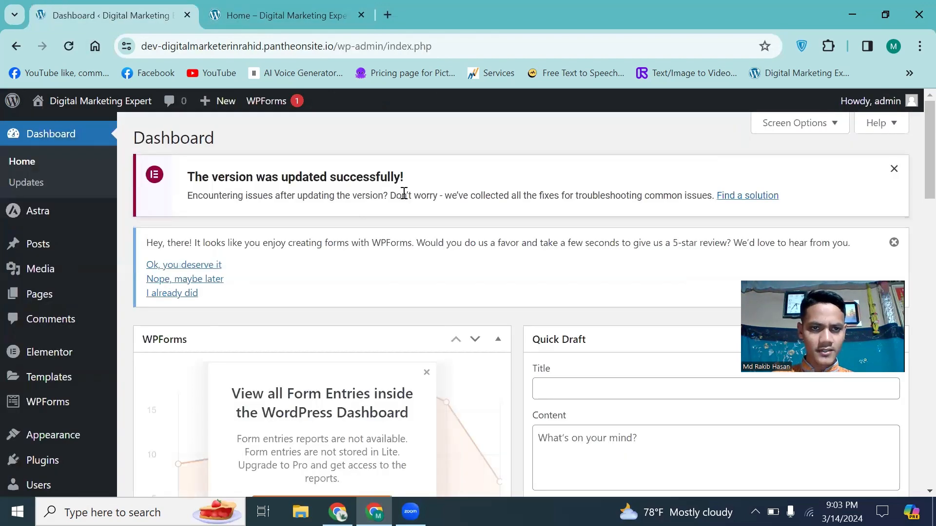
pyautogui.click(894, 169)
pyautogui.click(894, 169)
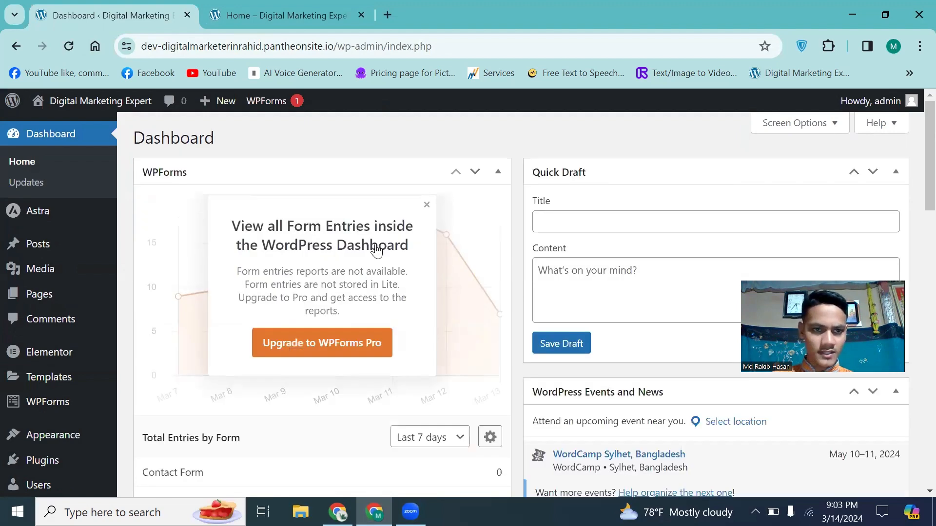
# Look over the dashboard's widgets down to the site activity, and return to the live Home page.
pyautogui.scroll(-8, 377, 252)
pyautogui.scroll(7, 377, 253)
pyautogui.scroll(-1, 49, 356)
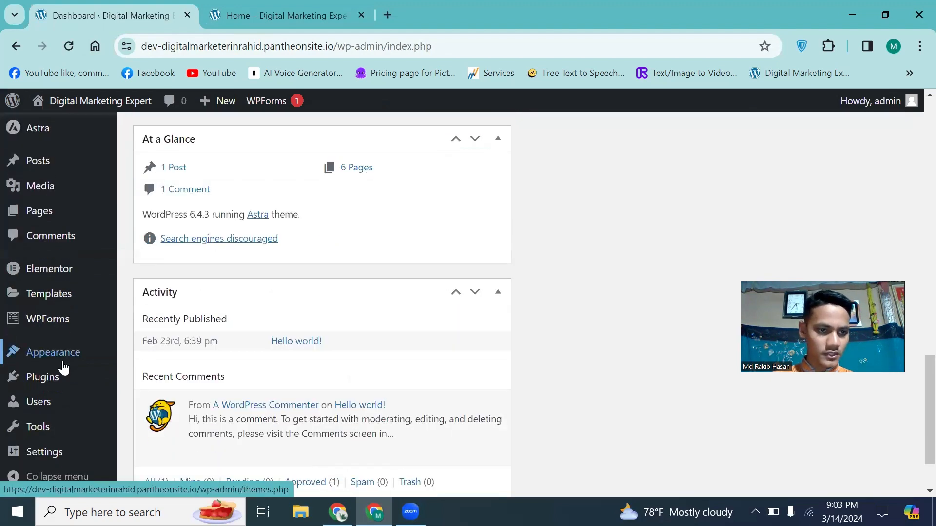
pyautogui.click(236, 14)
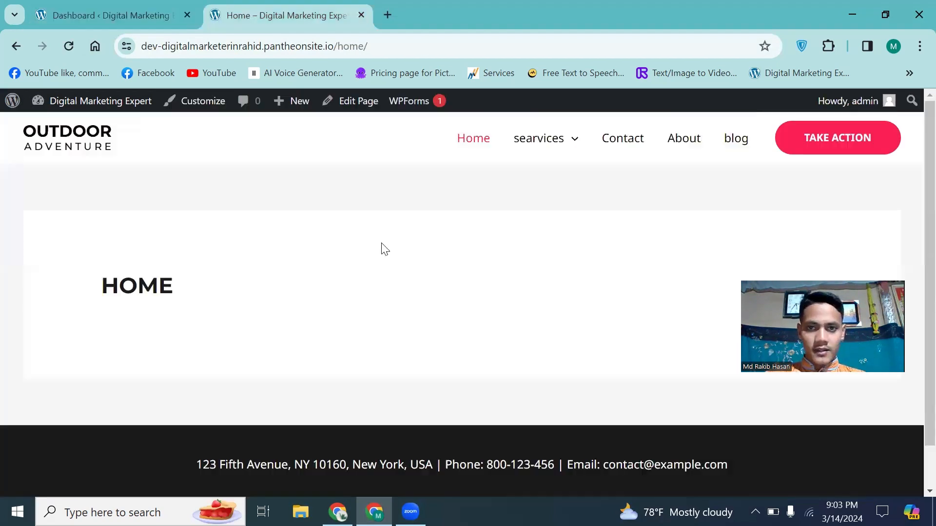